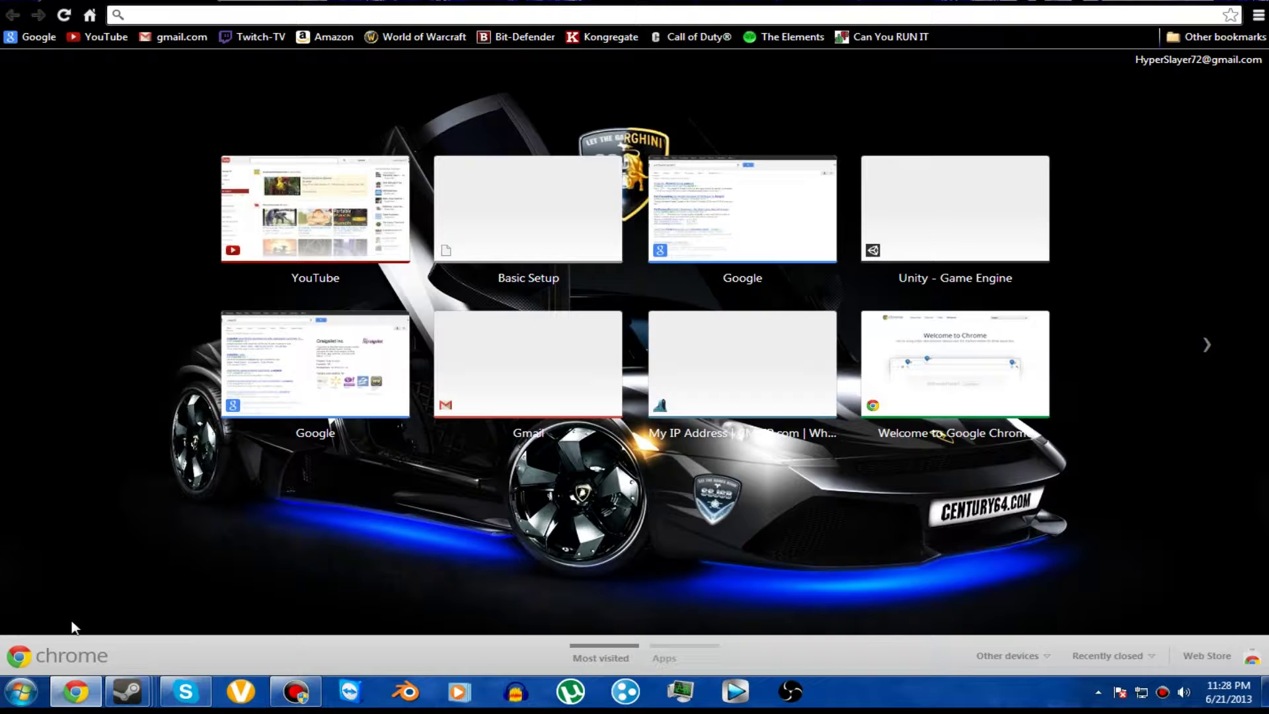
# Open the Run dialog from a Start menu search, move it higher and clear its path
pyautogui.click(21, 691)
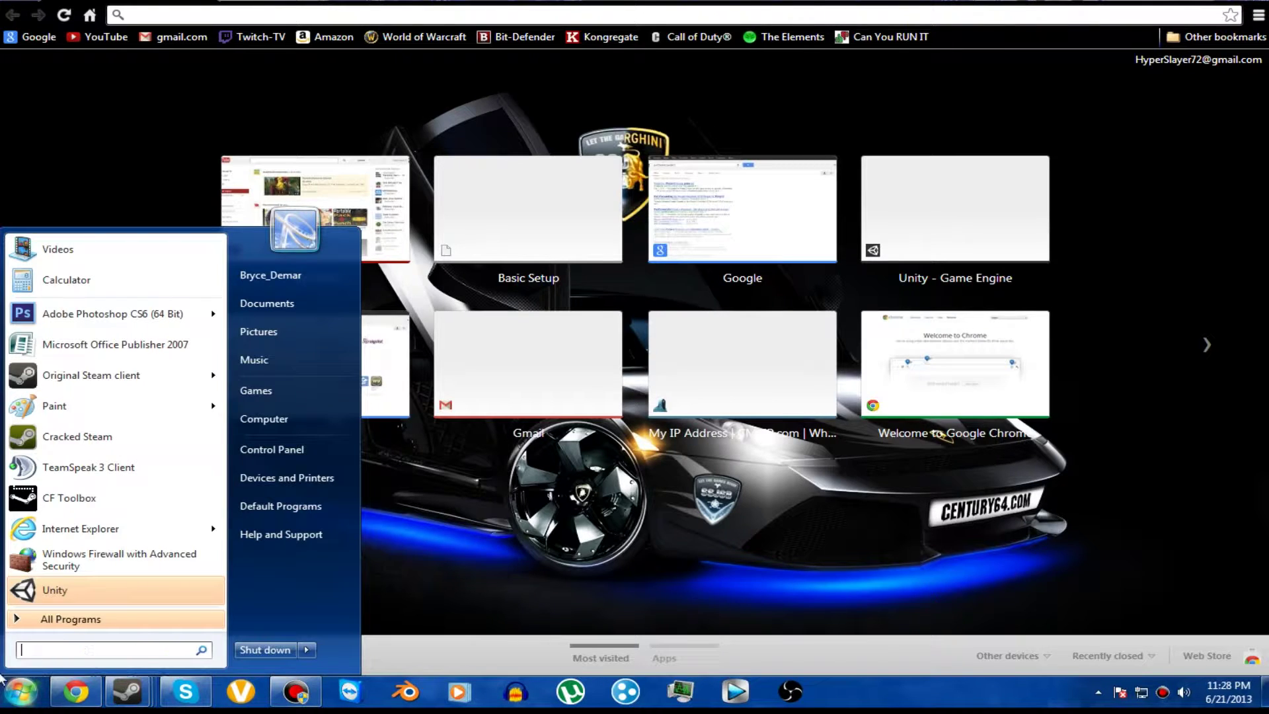
pyautogui.write('cmd')
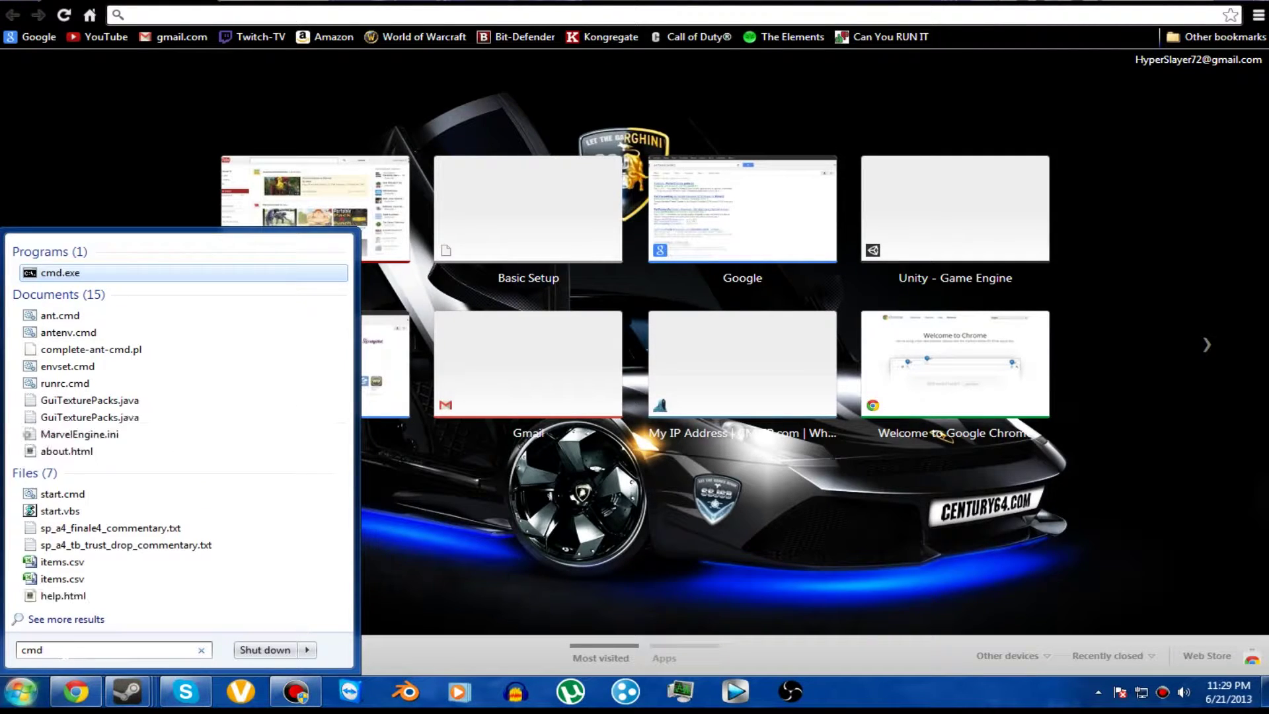
pyautogui.press('BackSpace')
pyautogui.press('BackSpace')
pyautogui.press('BackSpace')
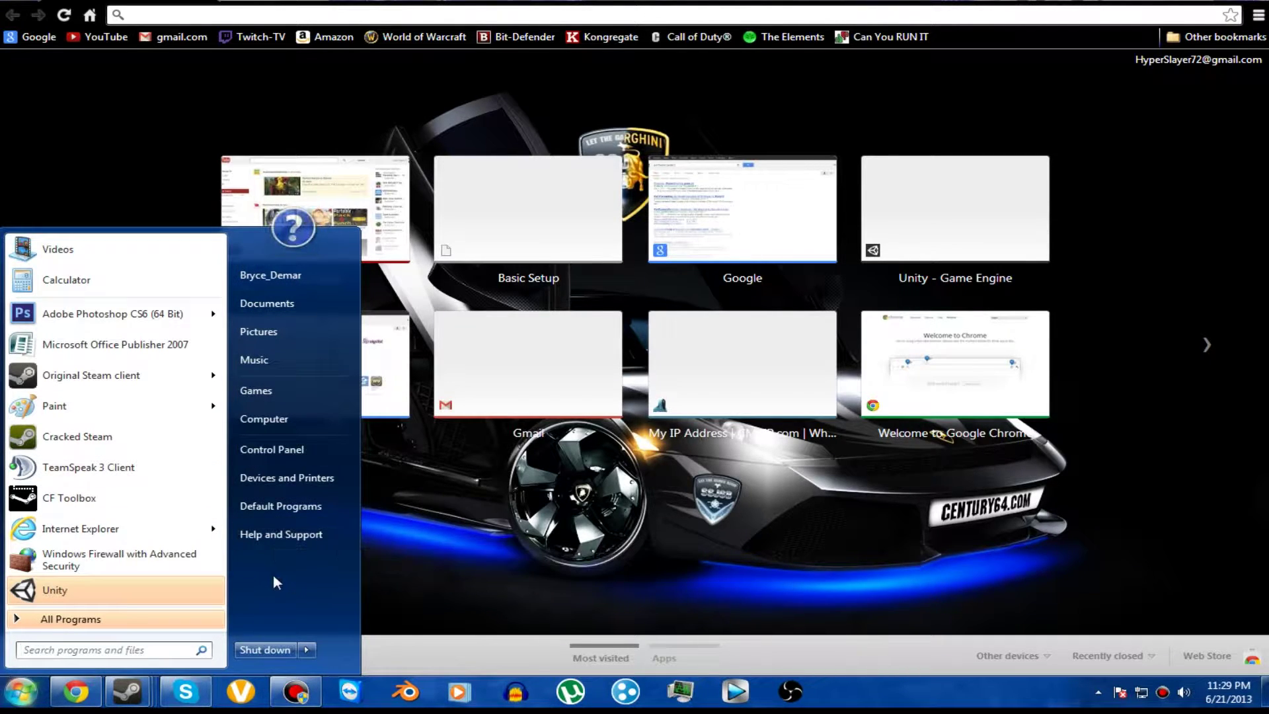
pyautogui.write('run')
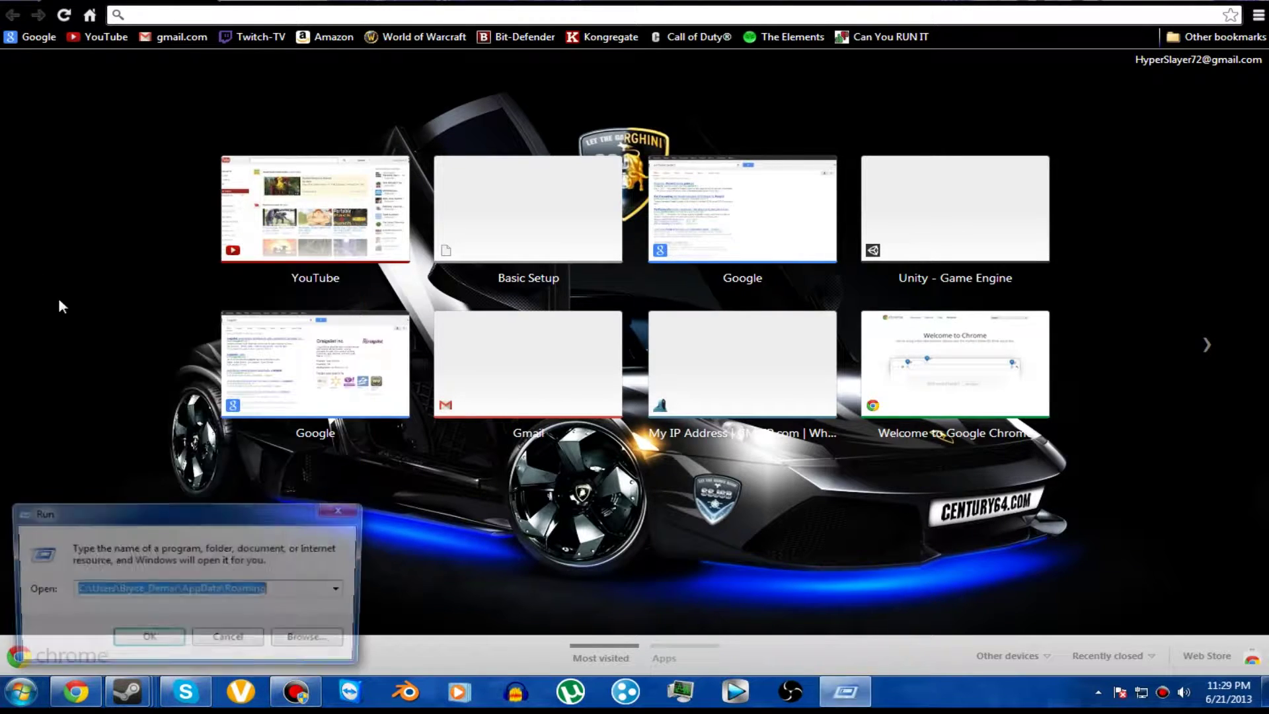
pyautogui.press('Return')
pyautogui.moveTo(149, 516); pyautogui.dragTo(170, 431)
pyautogui.press('BackSpace')
# Launch cmd.exe from a Start menu search for 'cmd'
pyautogui.click(22, 692)
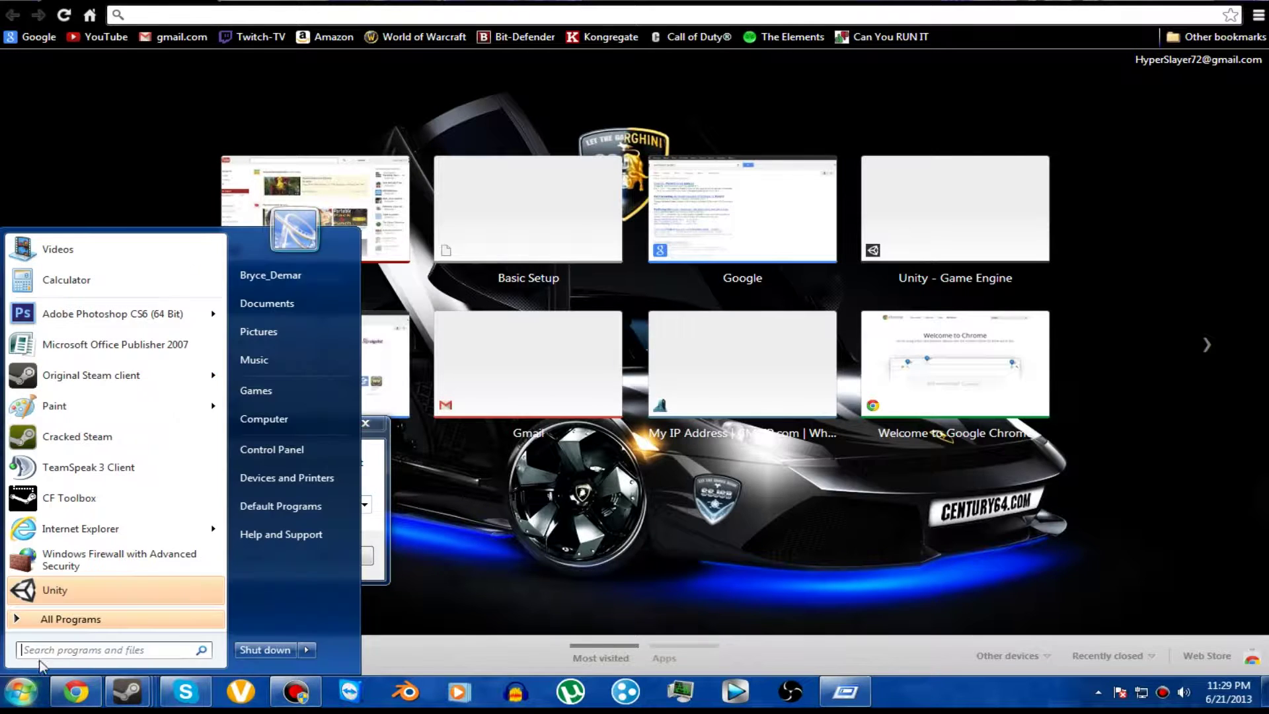
pyautogui.write('cmd')
pyautogui.press('Return')
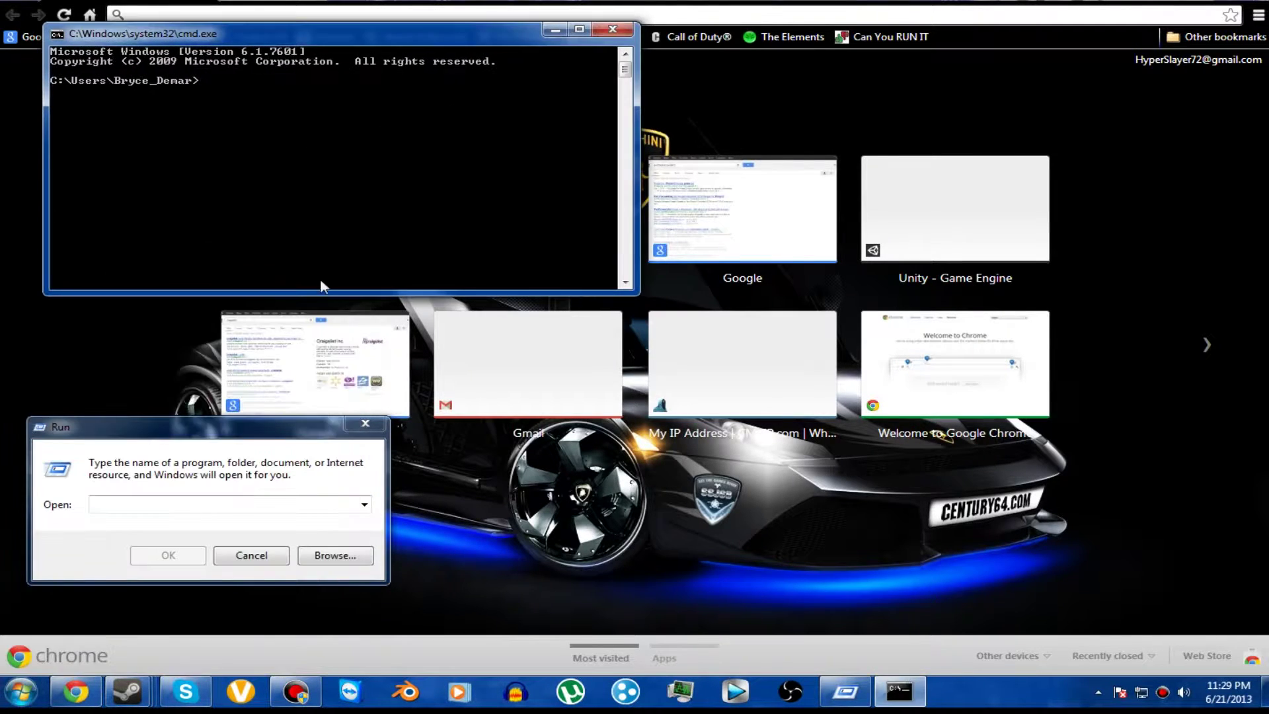
# Position the first console and run ipconfig in it
pyautogui.moveTo(309, 43); pyautogui.dragTo(828, 310)
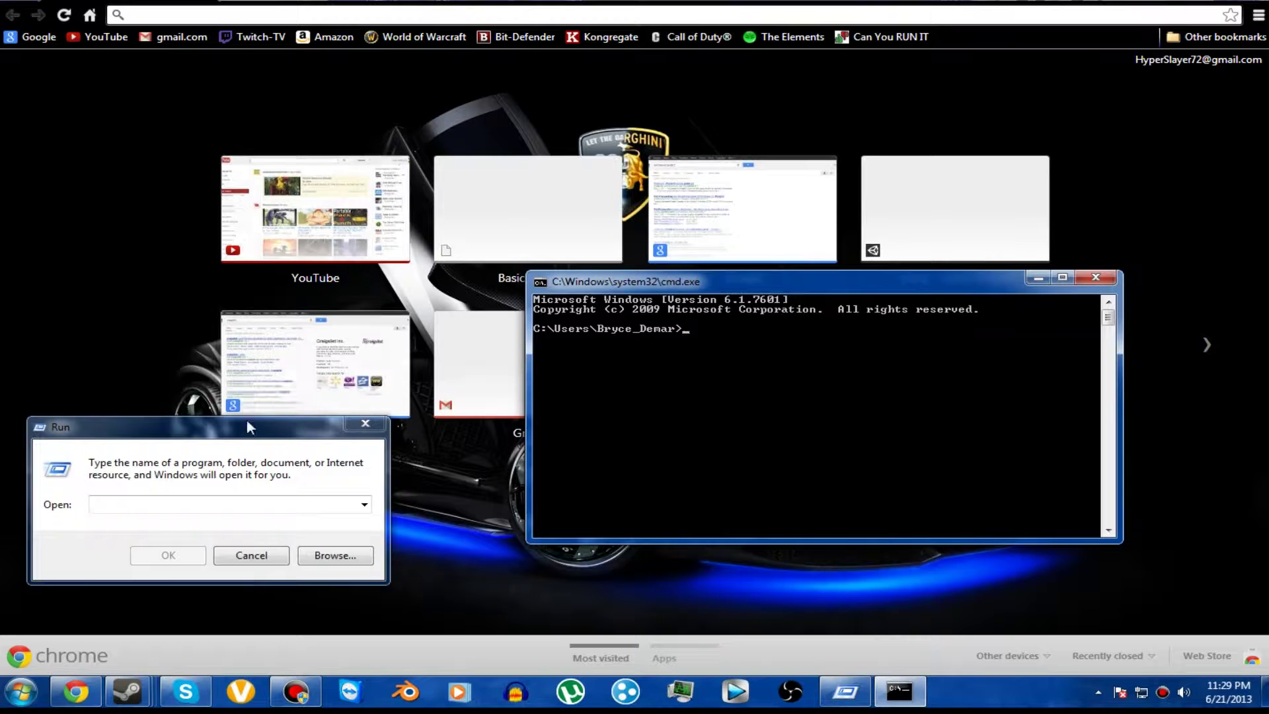
pyautogui.moveTo(246, 431); pyautogui.dragTo(343, 343)
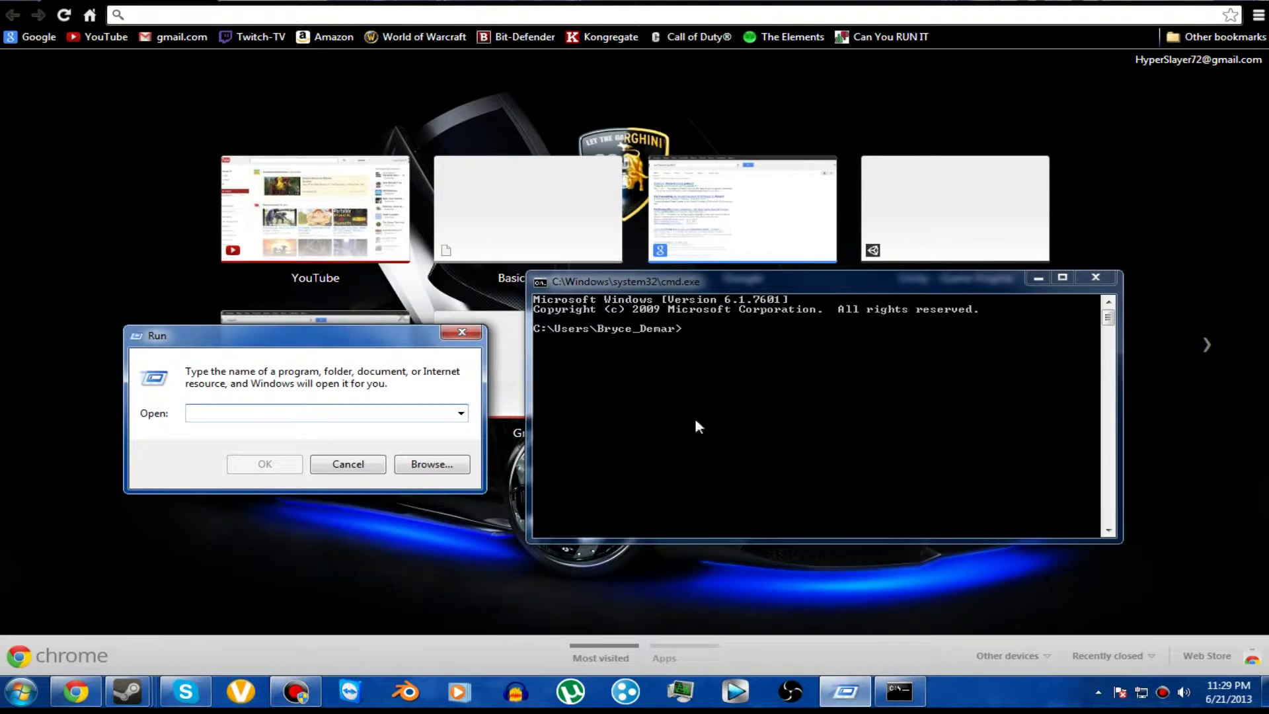
pyautogui.click(748, 366)
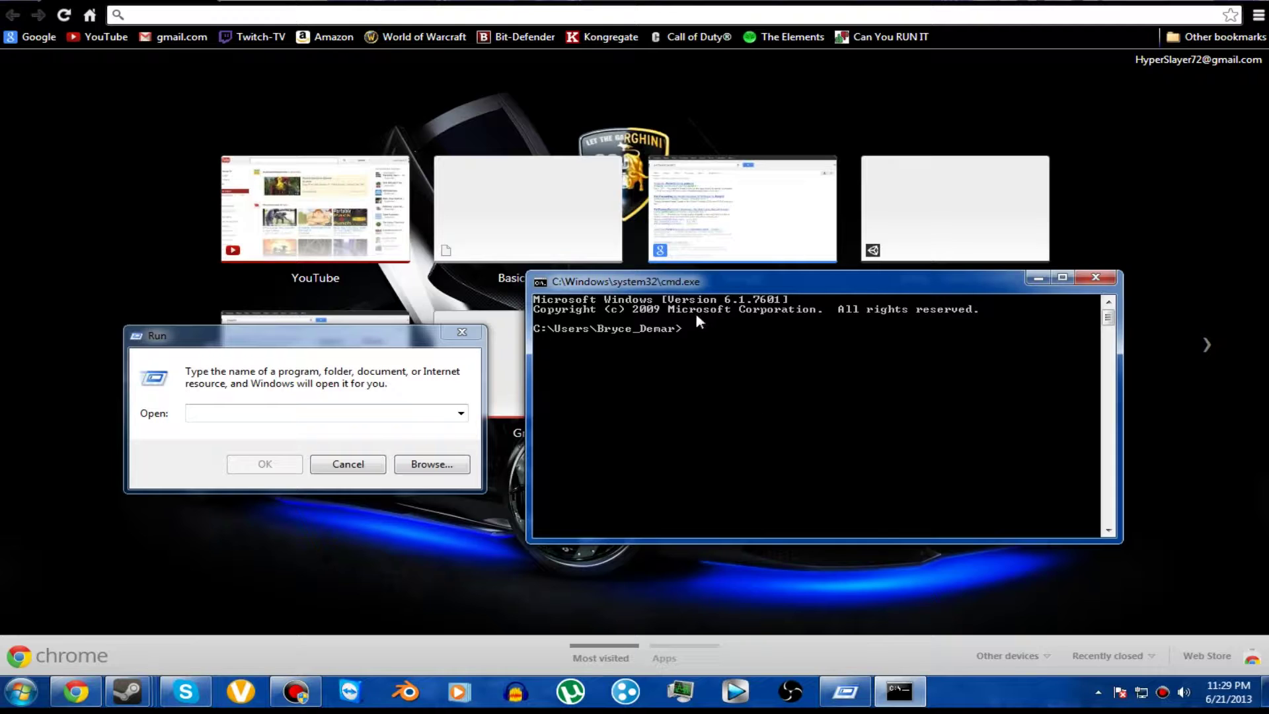
pyautogui.moveTo(722, 283)
pyautogui.mouseDown()
pyautogui.moveTo(707, 291)
pyautogui.moveTo(723, 287)
pyautogui.mouseUp()
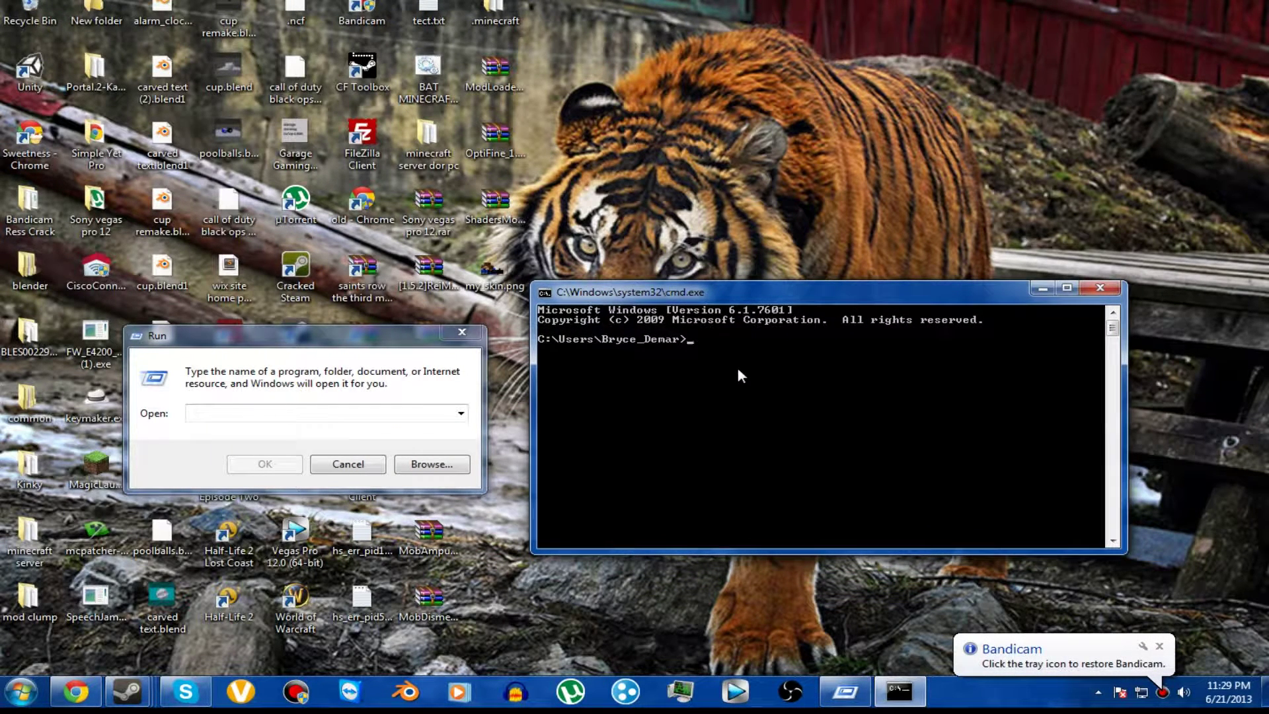
pyautogui.write('ipconfig')
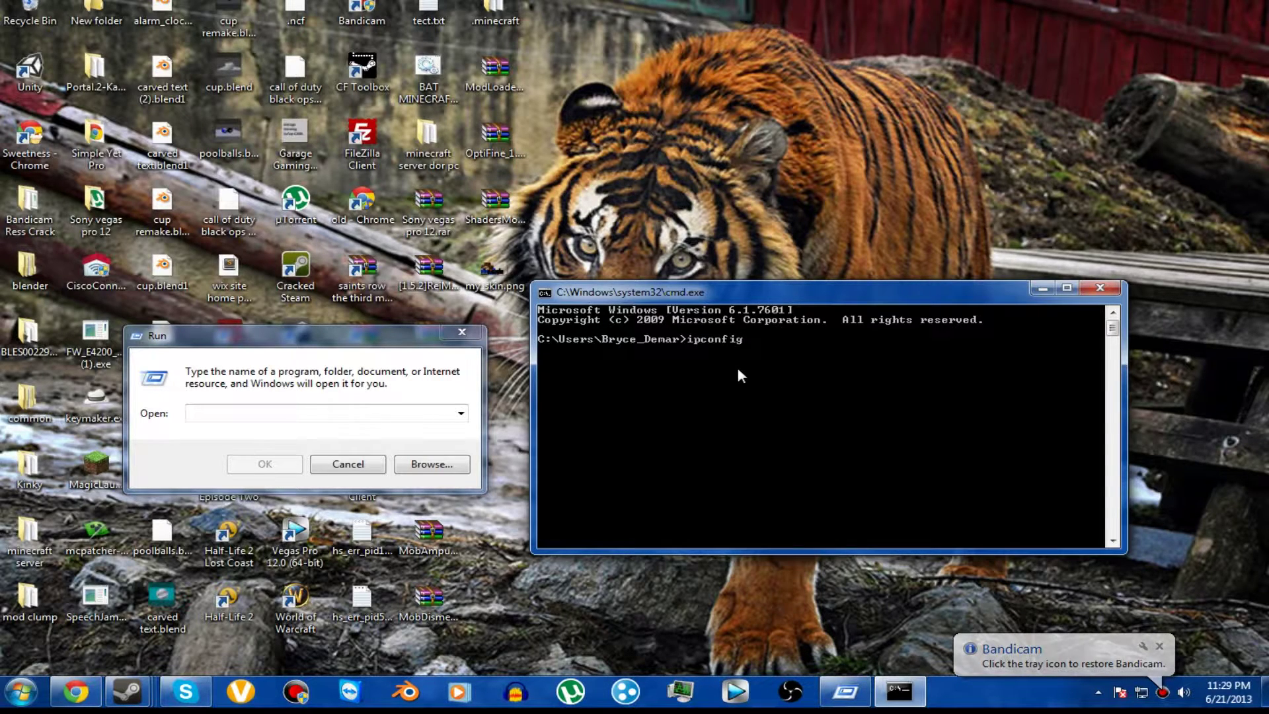
pyautogui.press('Return')
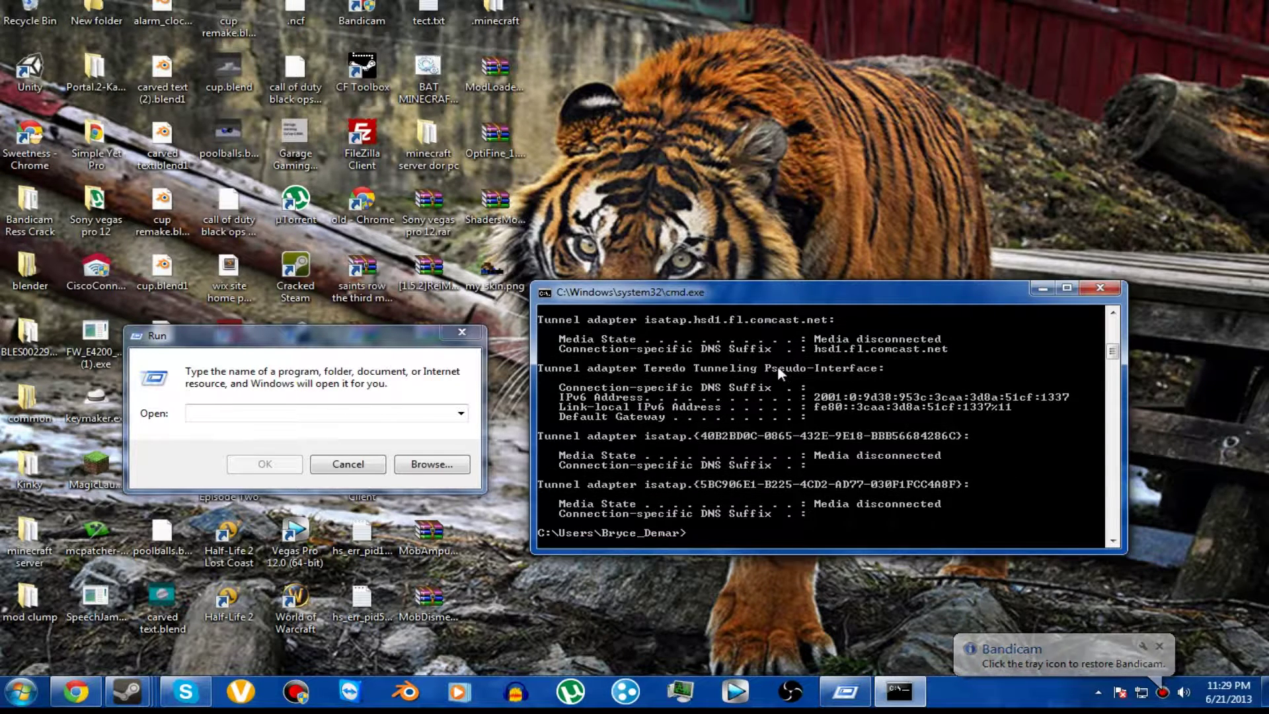
# Start a second console from the Run dialog and run ipconfig there too
pyautogui.click(281, 372)
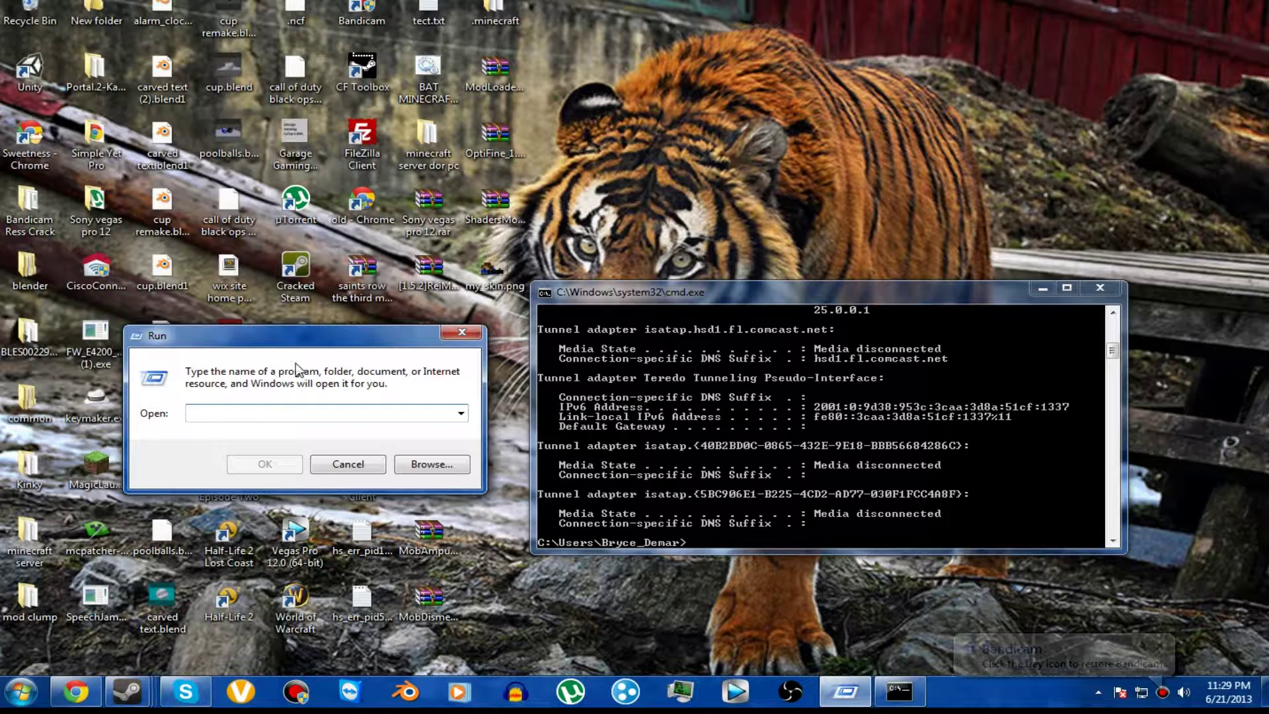
pyautogui.write('cmd')
pyautogui.press('Return')
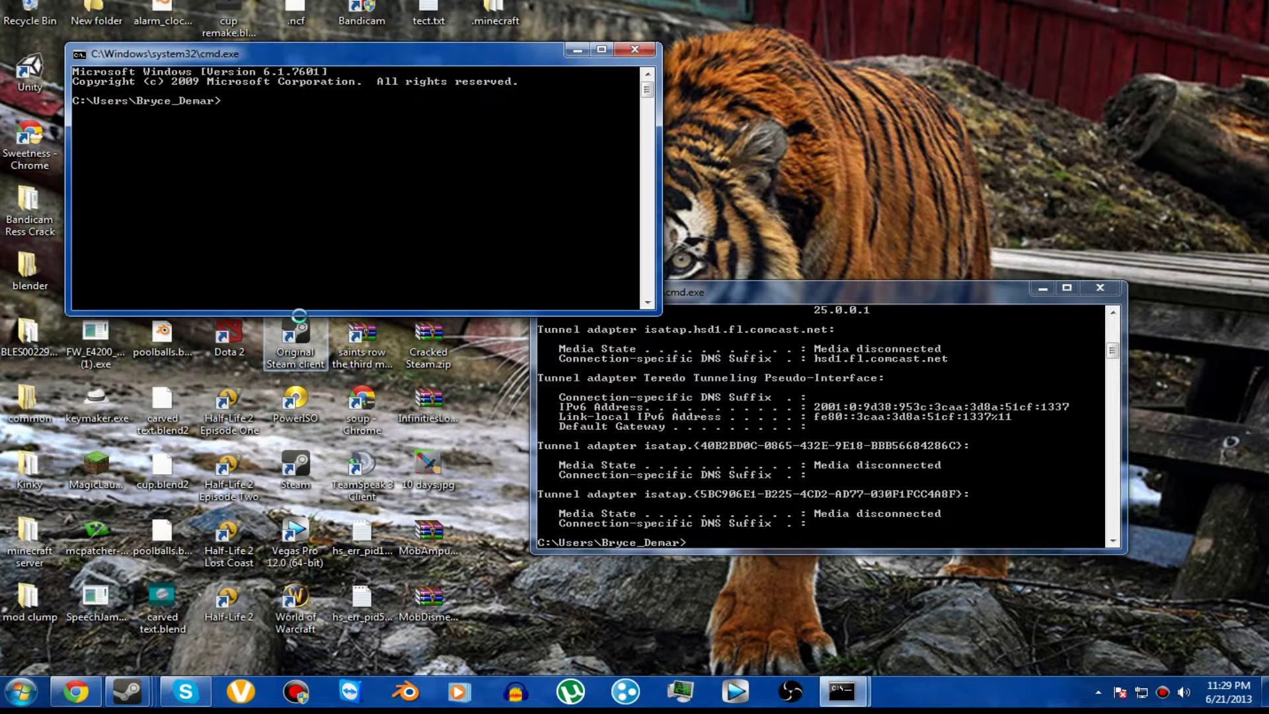
pyautogui.moveTo(311, 15); pyautogui.dragTo(573, 280)
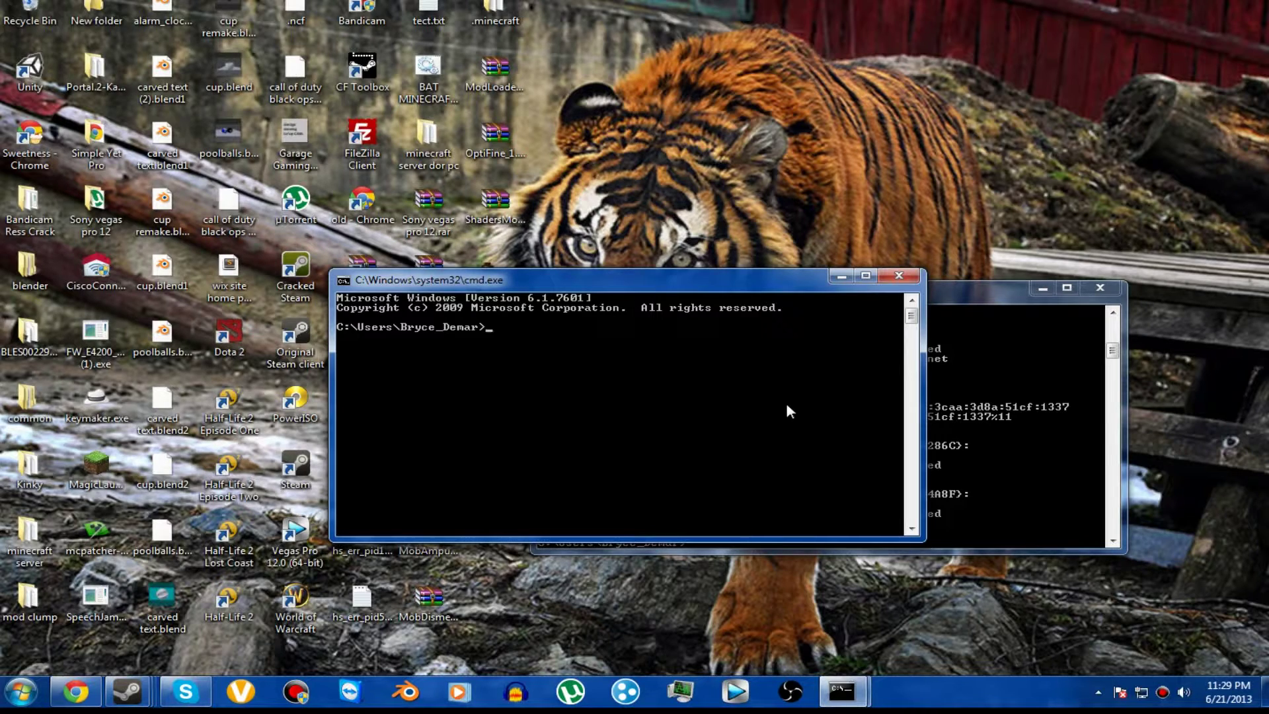
pyautogui.write('ipconfig')
pyautogui.press('Return')
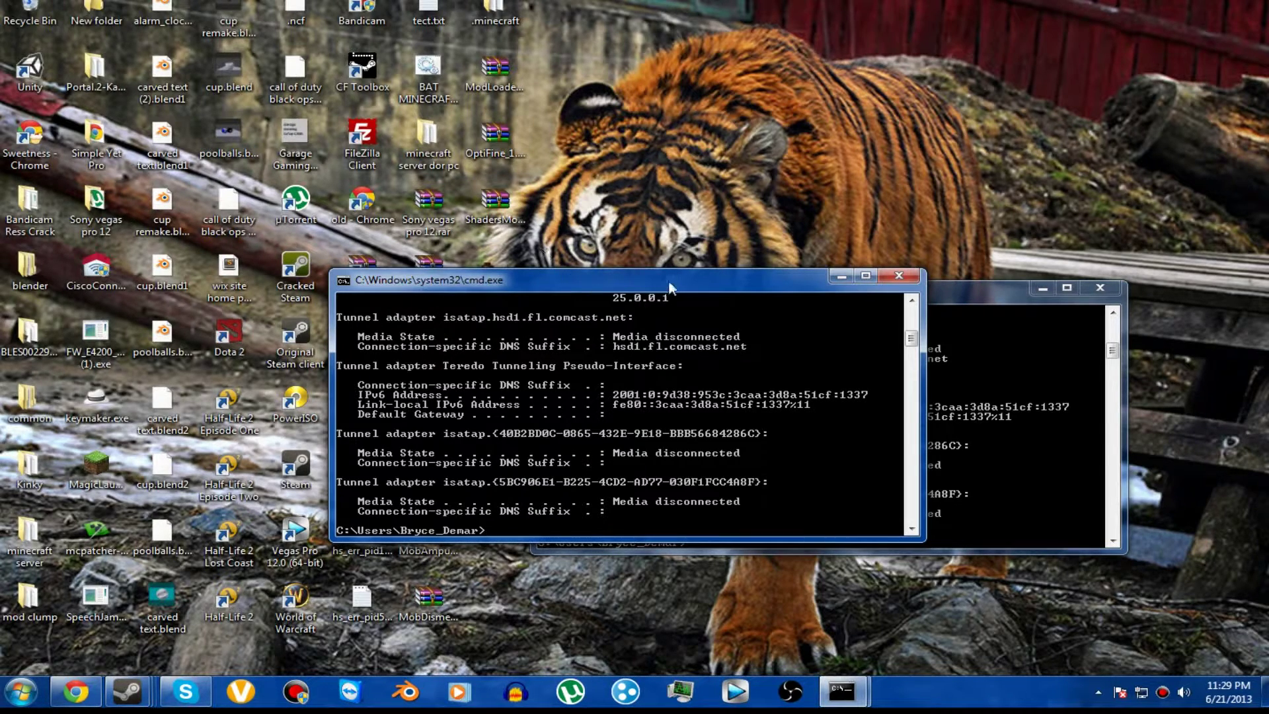
# Place the two consoles side by side and stretch the right one to full height
pyautogui.moveTo(668, 278); pyautogui.dragTo(340, 276)
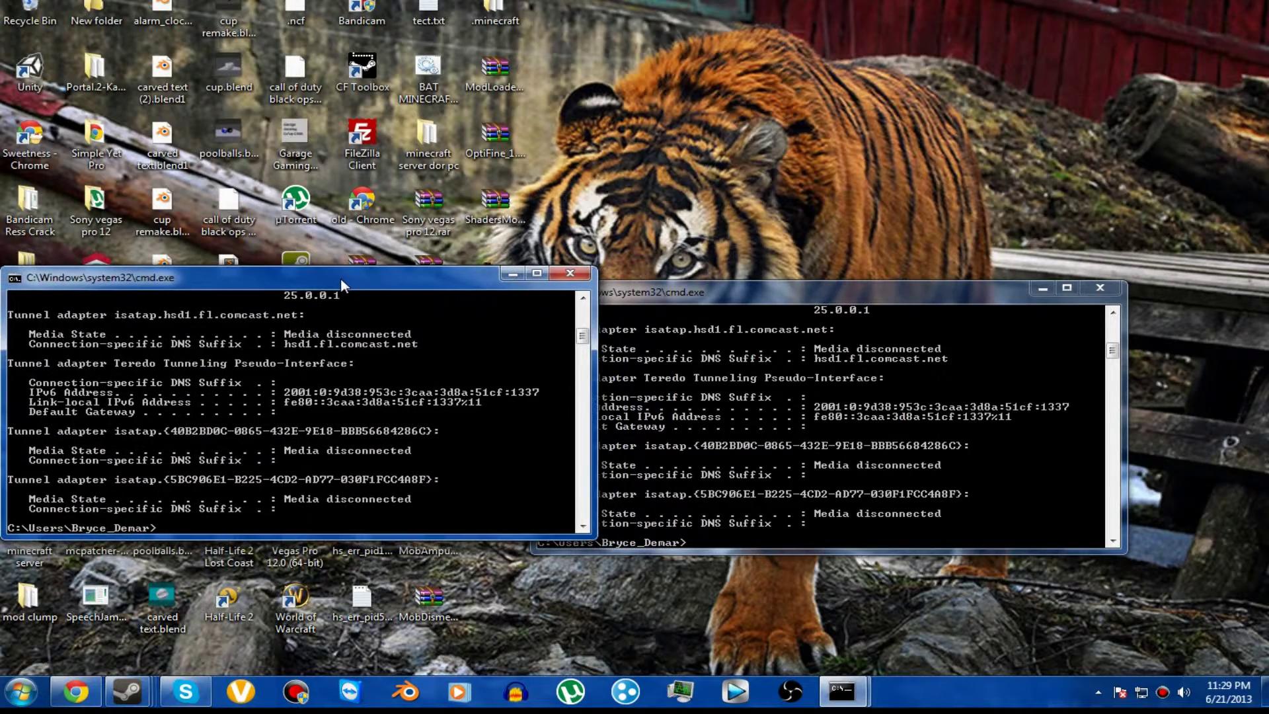
pyautogui.moveTo(694, 291); pyautogui.dragTo(806, 275)
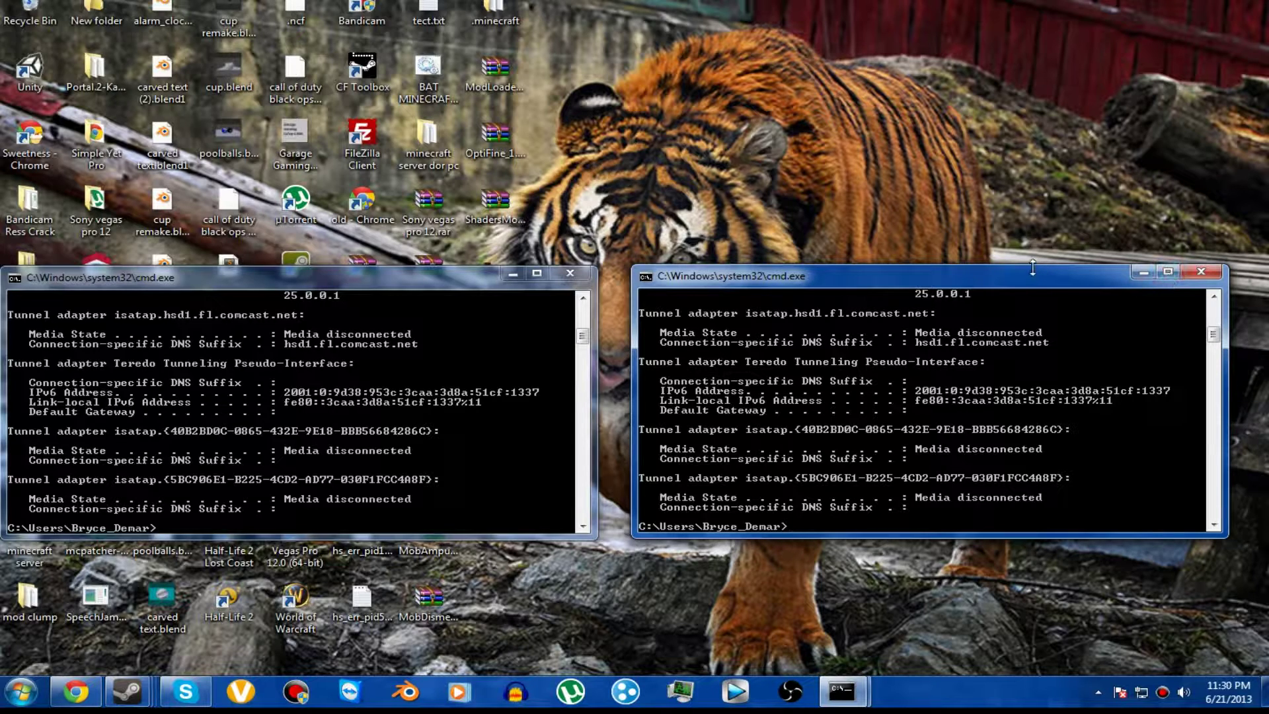
pyautogui.moveTo(1033, 267); pyautogui.dragTo(1029, 24)
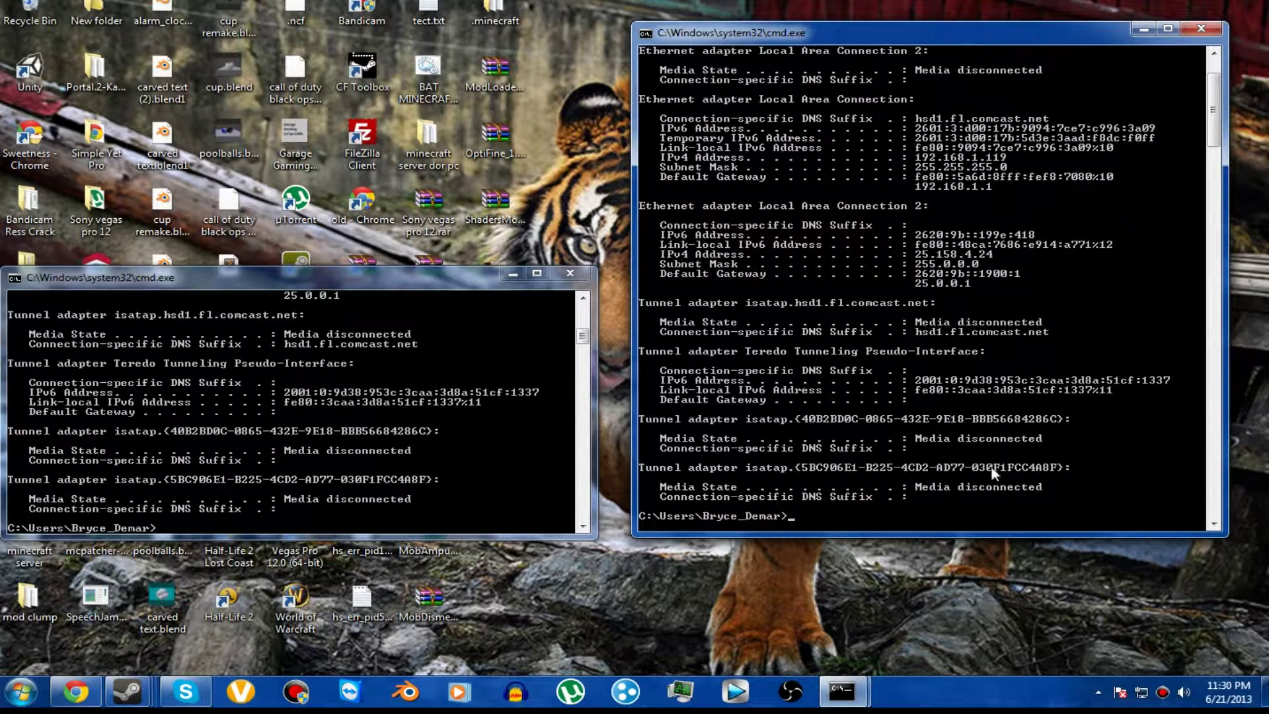
pyautogui.moveTo(954, 536); pyautogui.dragTo(967, 659)
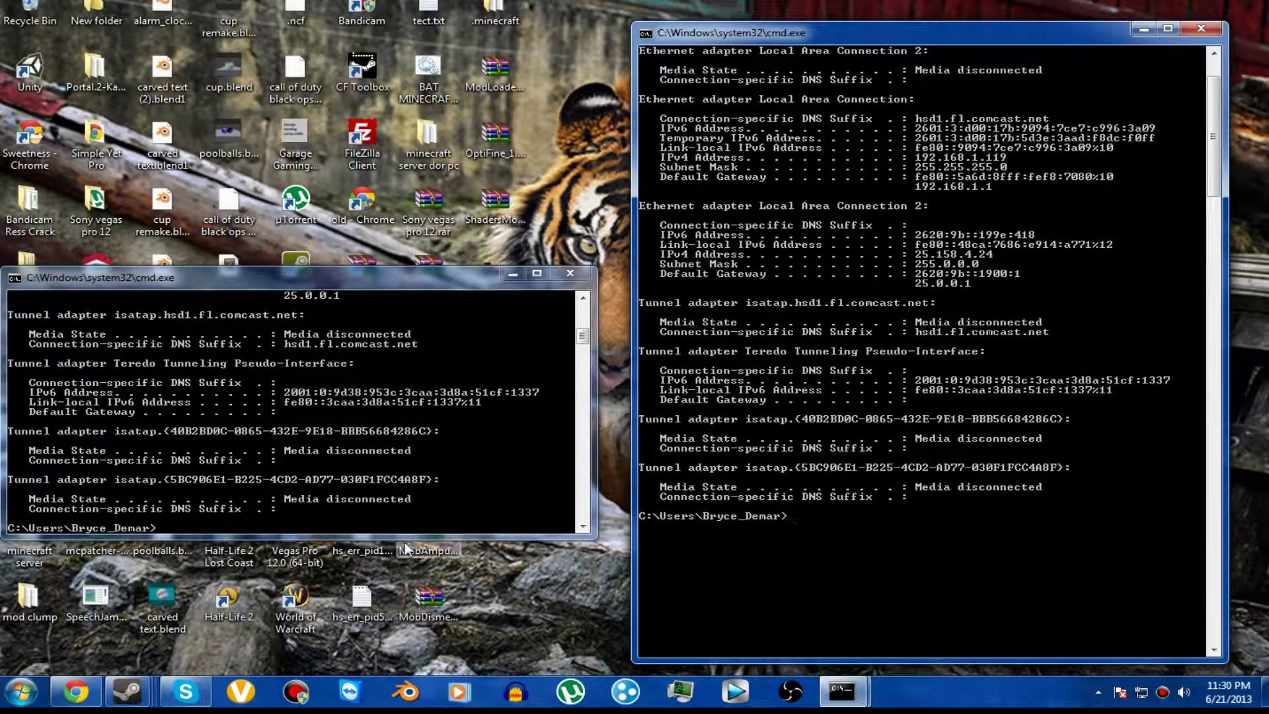
pyautogui.click(1201, 28)
# Maximize the remaining console and scroll its ipconfig output up to the 192.168.1.1 gateway
pyautogui.click(539, 271)
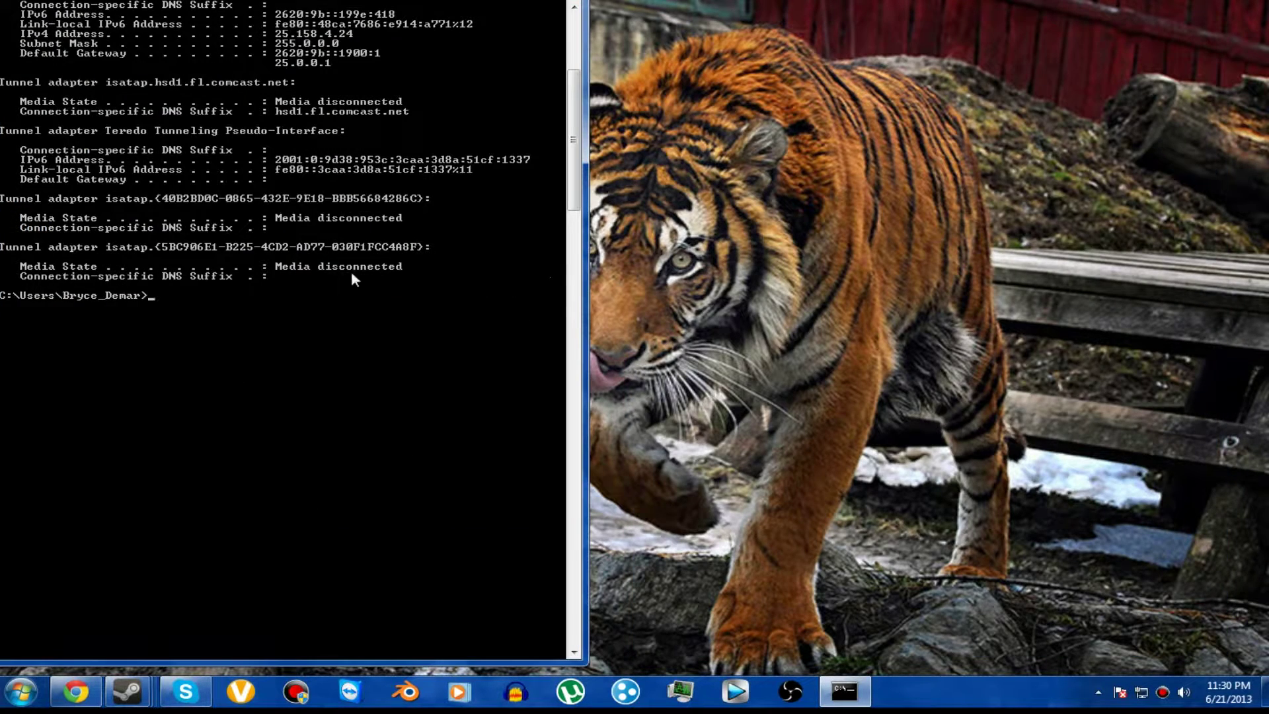
pyautogui.scroll(9, 396, 290)
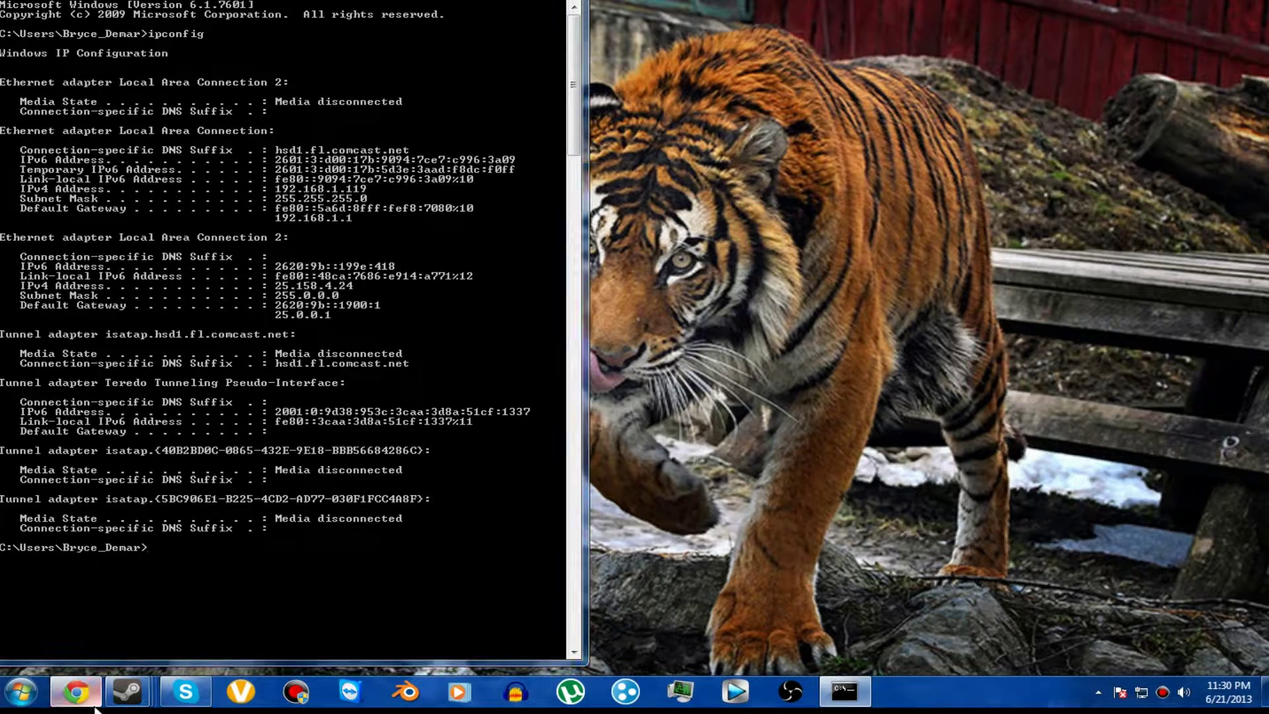
pyautogui.click(75, 691)
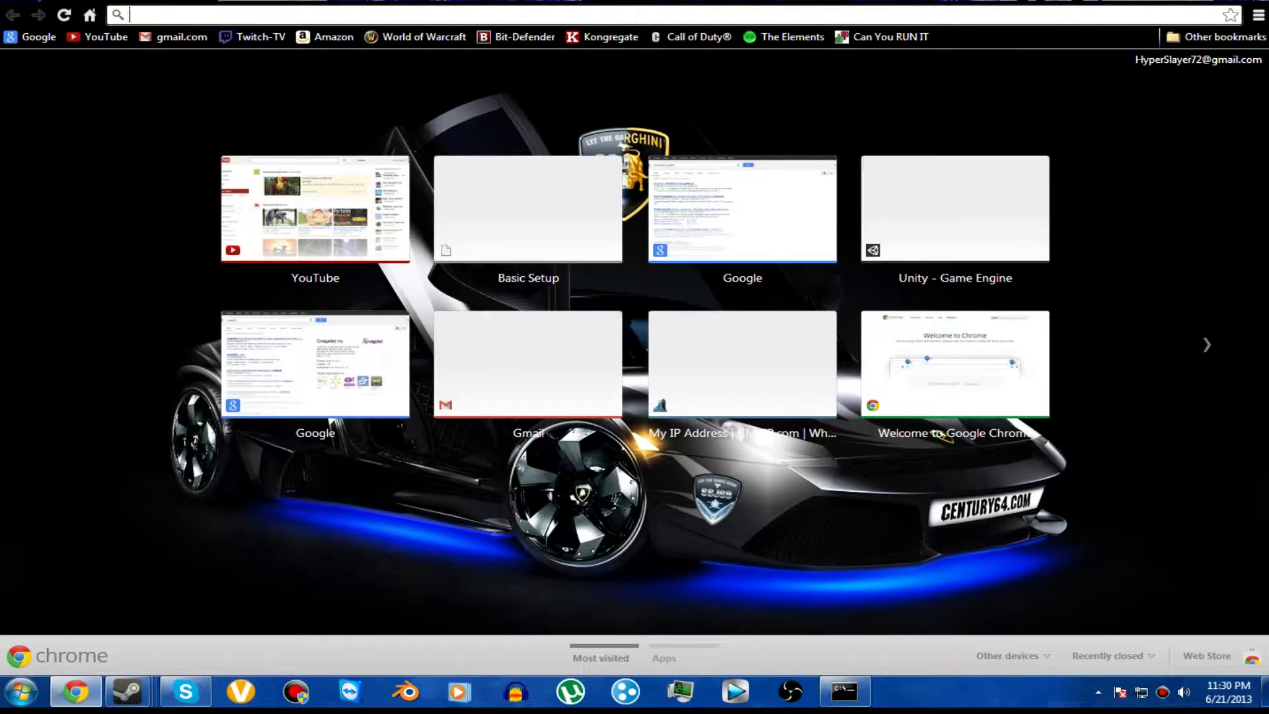
# Load the router's Basic Setup page at 192.168.1.1 in Chrome
pyautogui.write('1')
pyautogui.write('19')
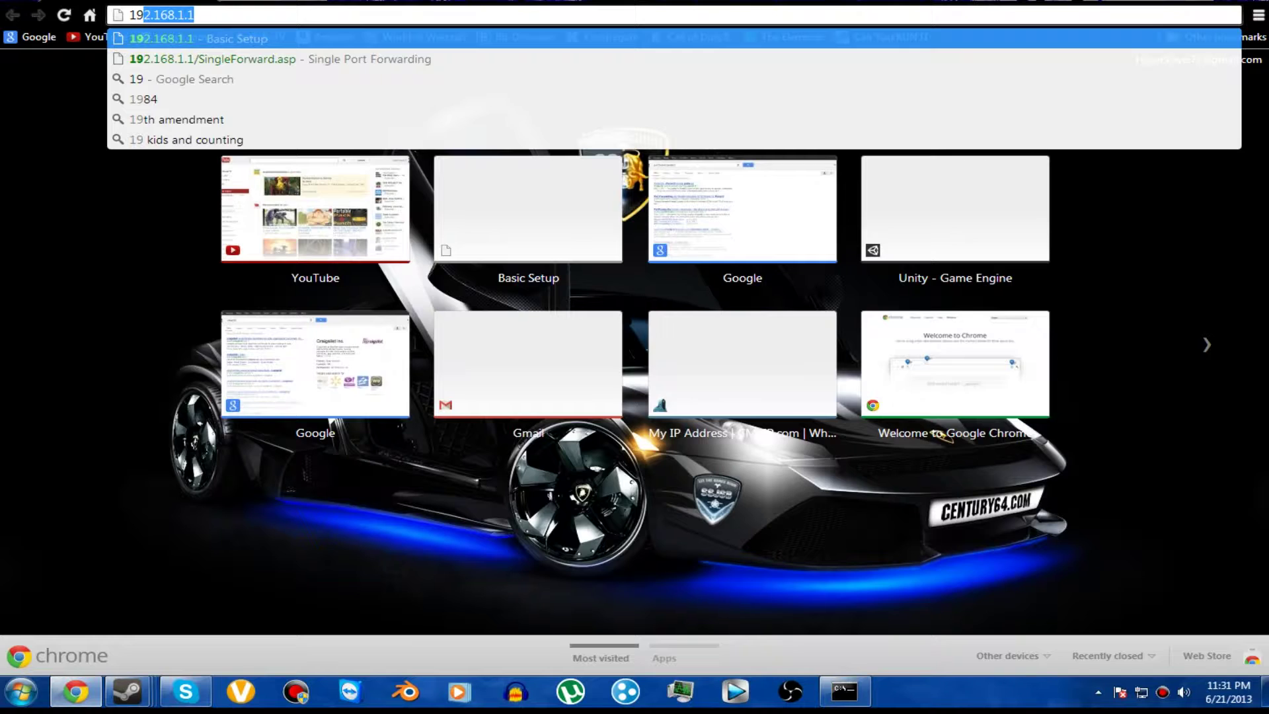
pyautogui.press('End')
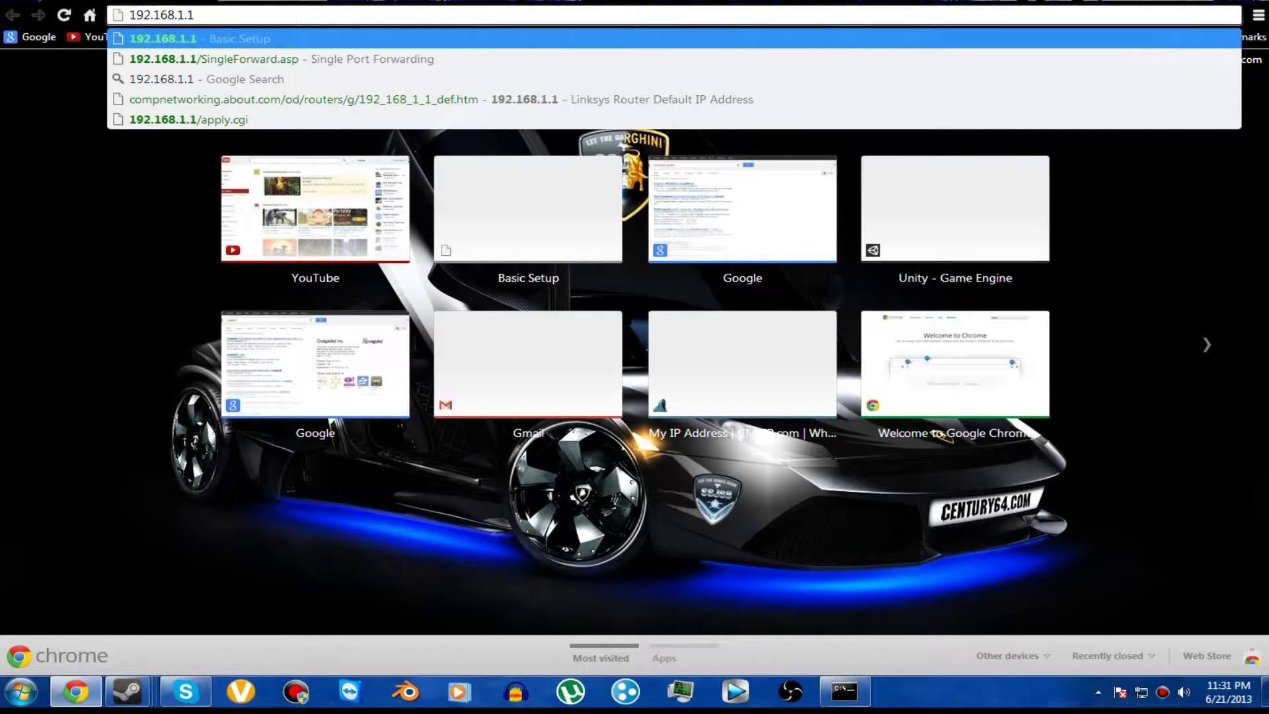
pyautogui.press('Return')
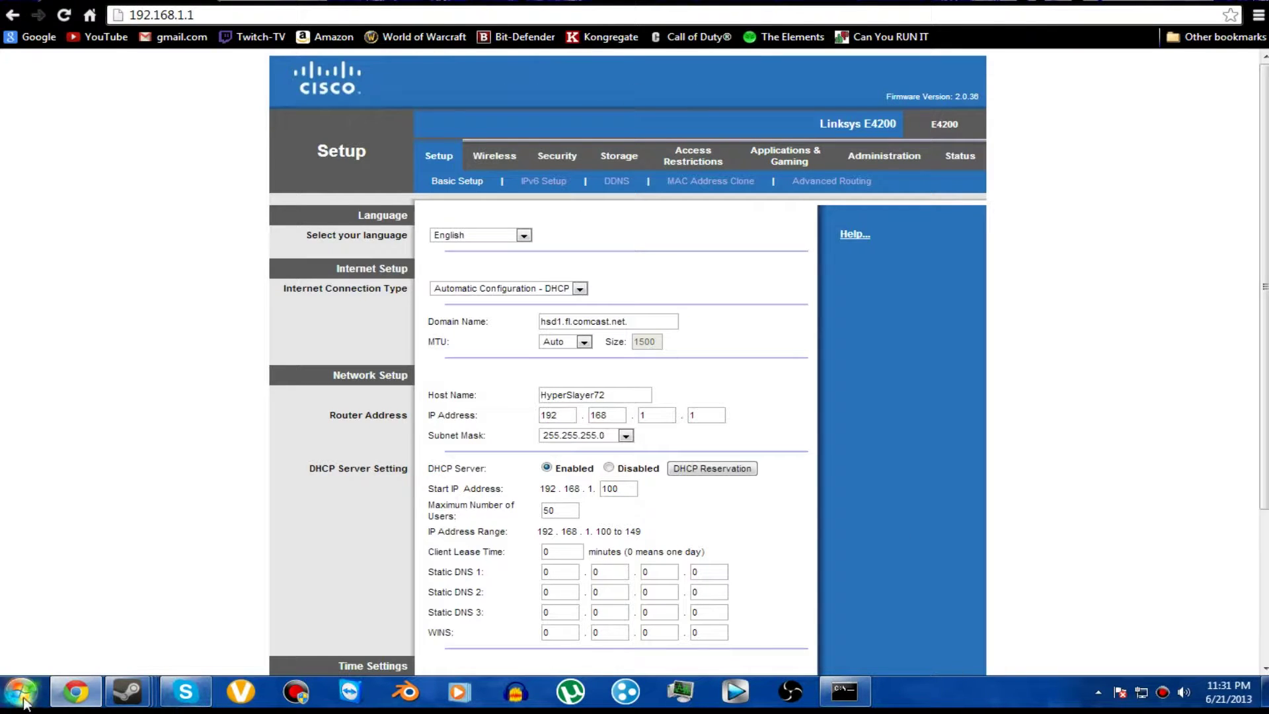
pyautogui.rightClick(74, 692)
pyautogui.rightClick(78, 698)
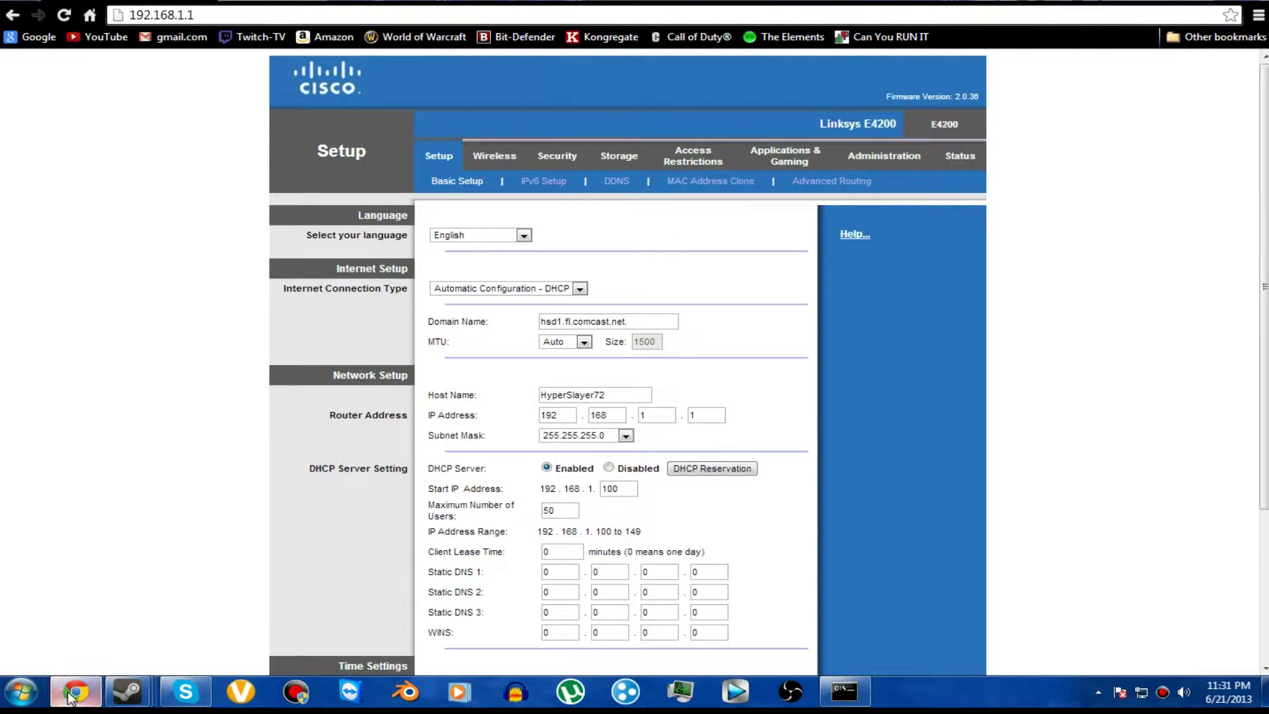
pyautogui.rightClick(76, 694)
# Close Chrome, pin it to the taskbar from the Start menu, and relaunch it
pyautogui.click(78, 647)
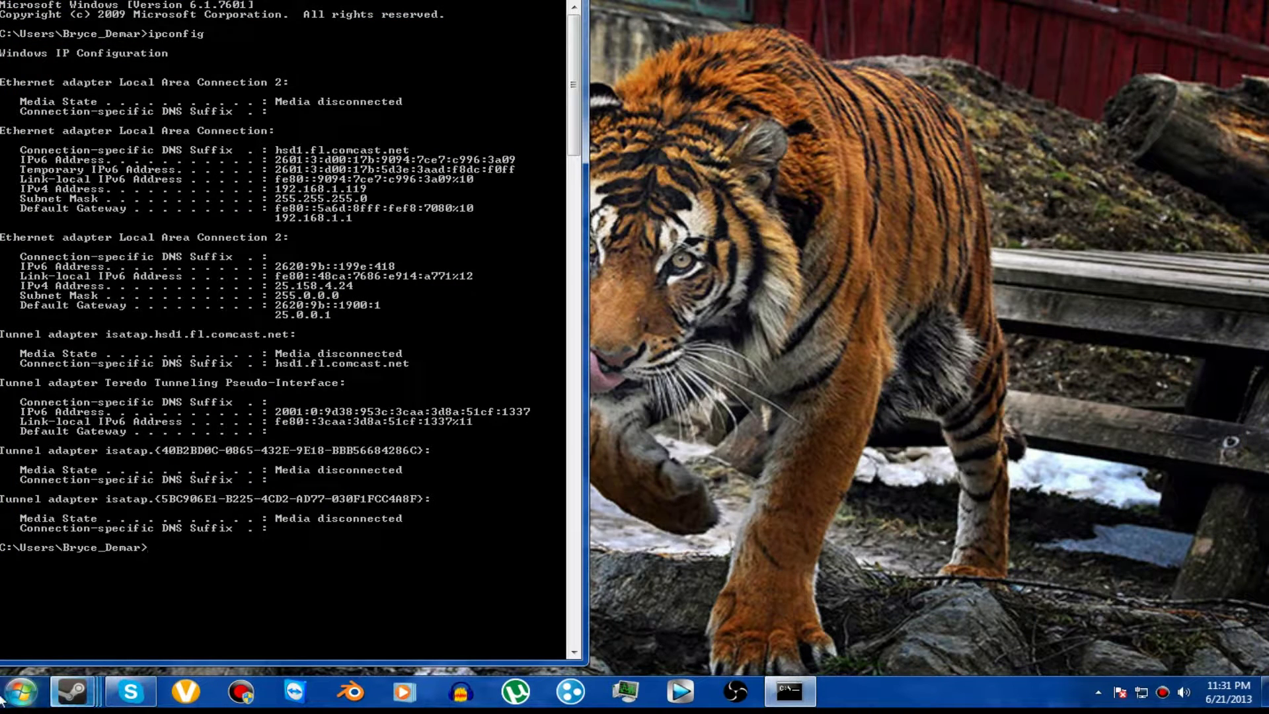
pyautogui.click(39, 681)
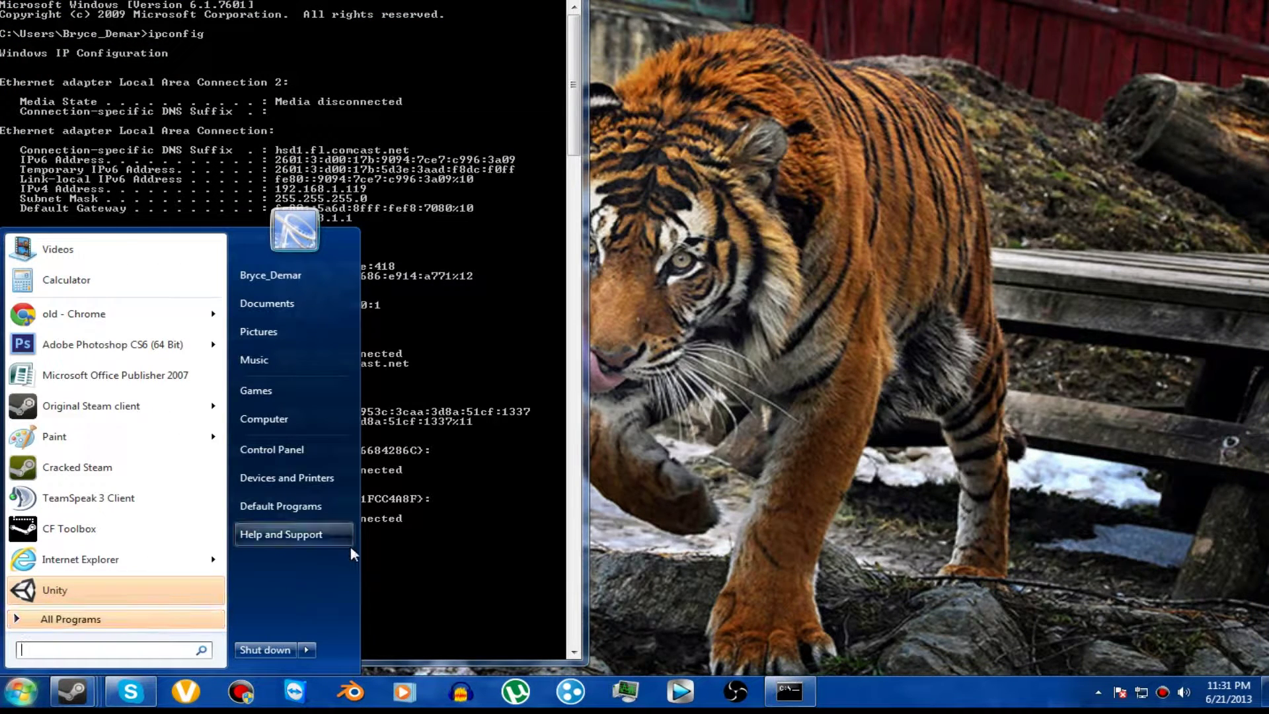
pyautogui.write('goog')
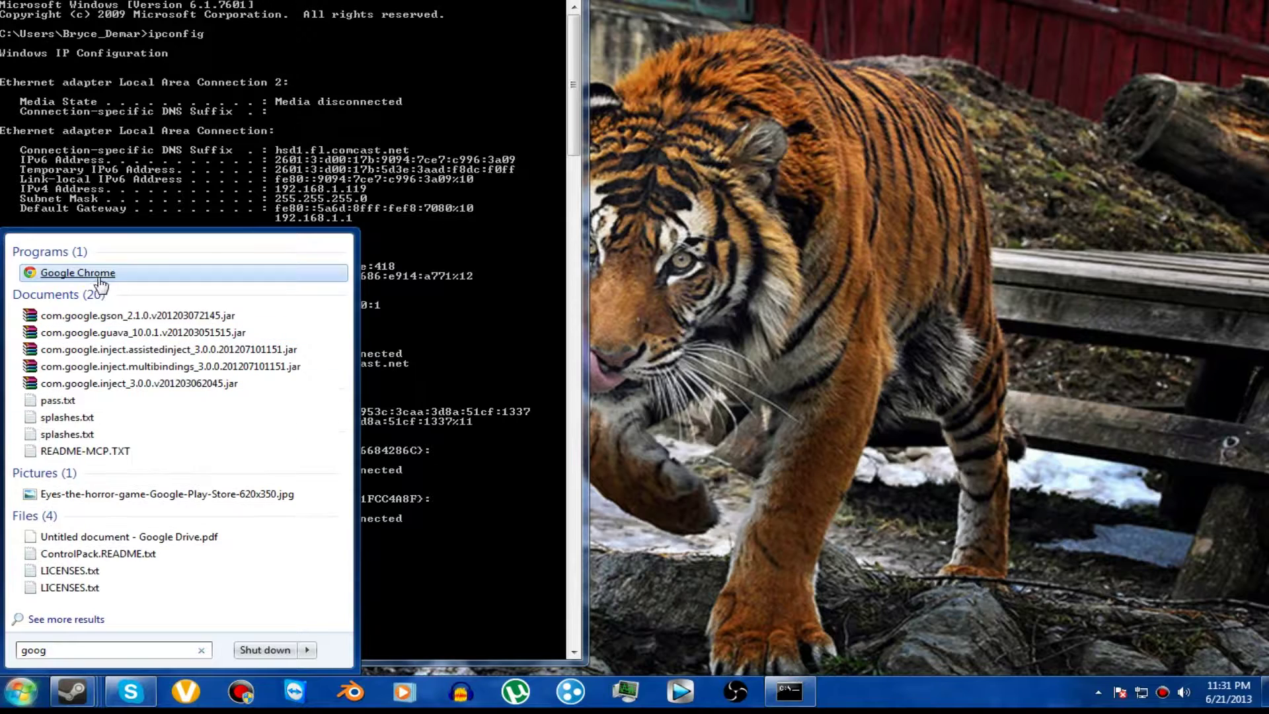
pyautogui.moveTo(104, 281); pyautogui.dragTo(80, 699)
pyautogui.click(80, 694)
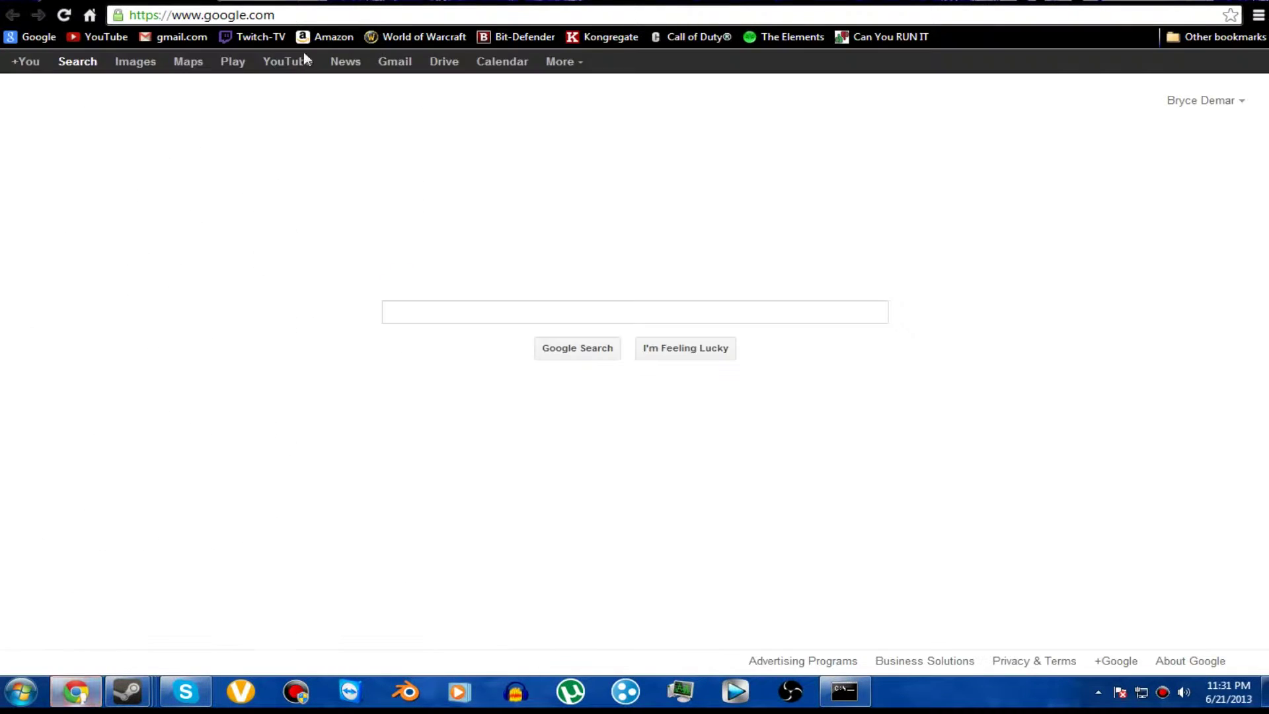
# Load 192.168.1.1 to bring up the router's authentication prompt
pyautogui.press('BackSpace')
pyautogui.press('BackSpace')
pyautogui.press('BackSpace')
pyautogui.press('BackSpace')
pyautogui.press('BackSpace')
pyautogui.press('BackSpace')
pyautogui.press('BackSpace')
pyautogui.press('BackSpace')
pyautogui.press('BackSpace')
pyautogui.press('BackSpace')
pyautogui.press('BackSpace')
pyautogui.press('BackSpace')
pyautogui.press('BackSpace')
pyautogui.press('BackSpace')
pyautogui.press('BackSpace')
pyautogui.press('BackSpace')
pyautogui.press('BackSpace')
pyautogui.press('BackSpace')
pyautogui.press('BackSpace')
pyautogui.press('BackSpace')
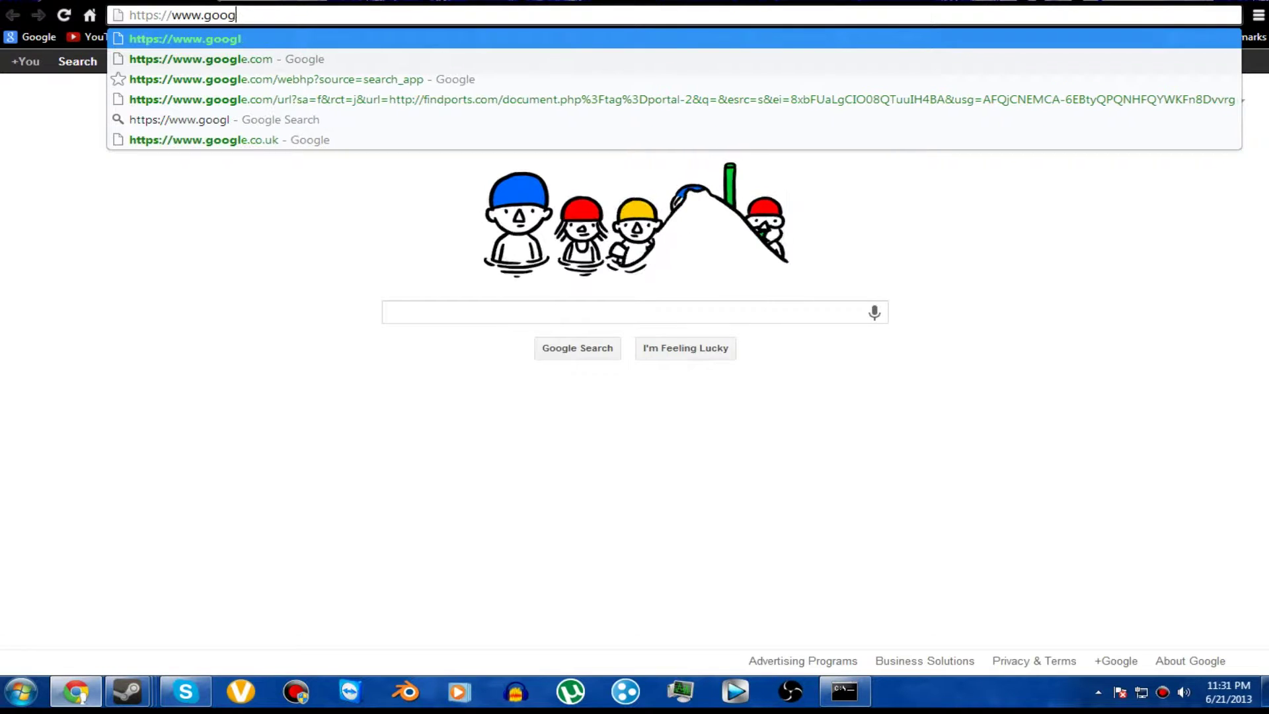
pyautogui.press('BackSpace')
pyautogui.write('192.168.1.1')
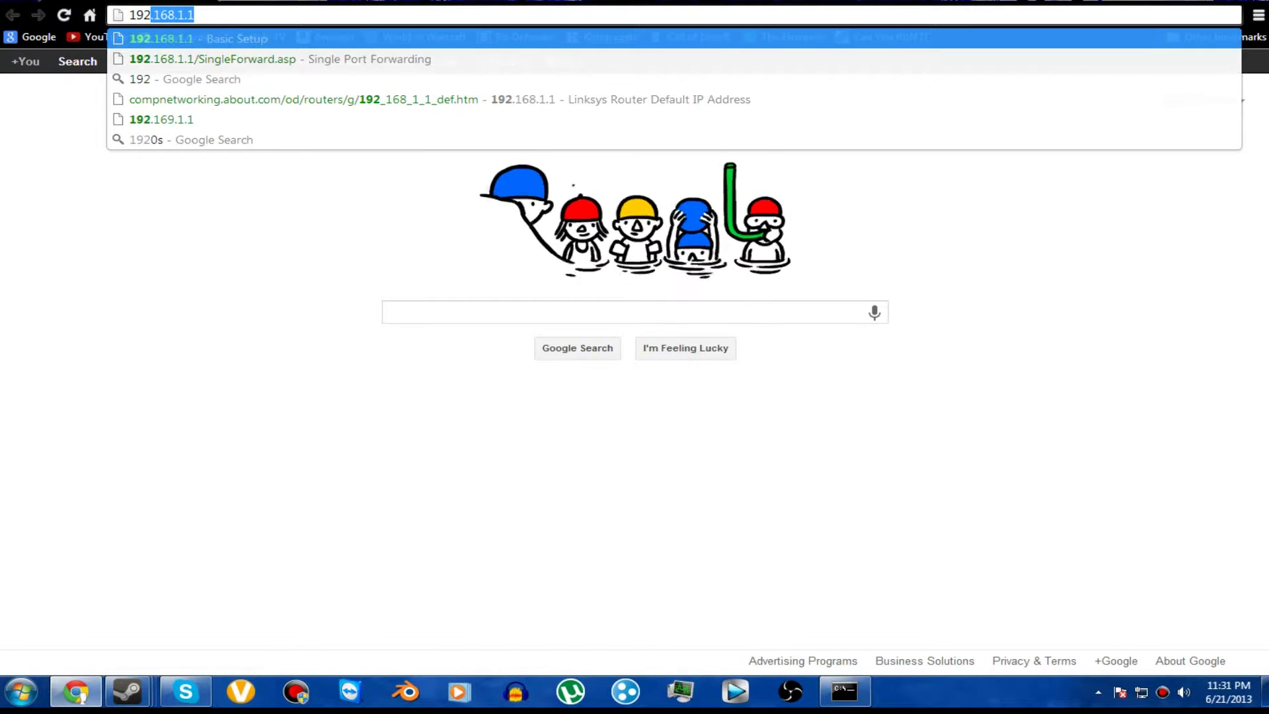
pyautogui.press('Return')
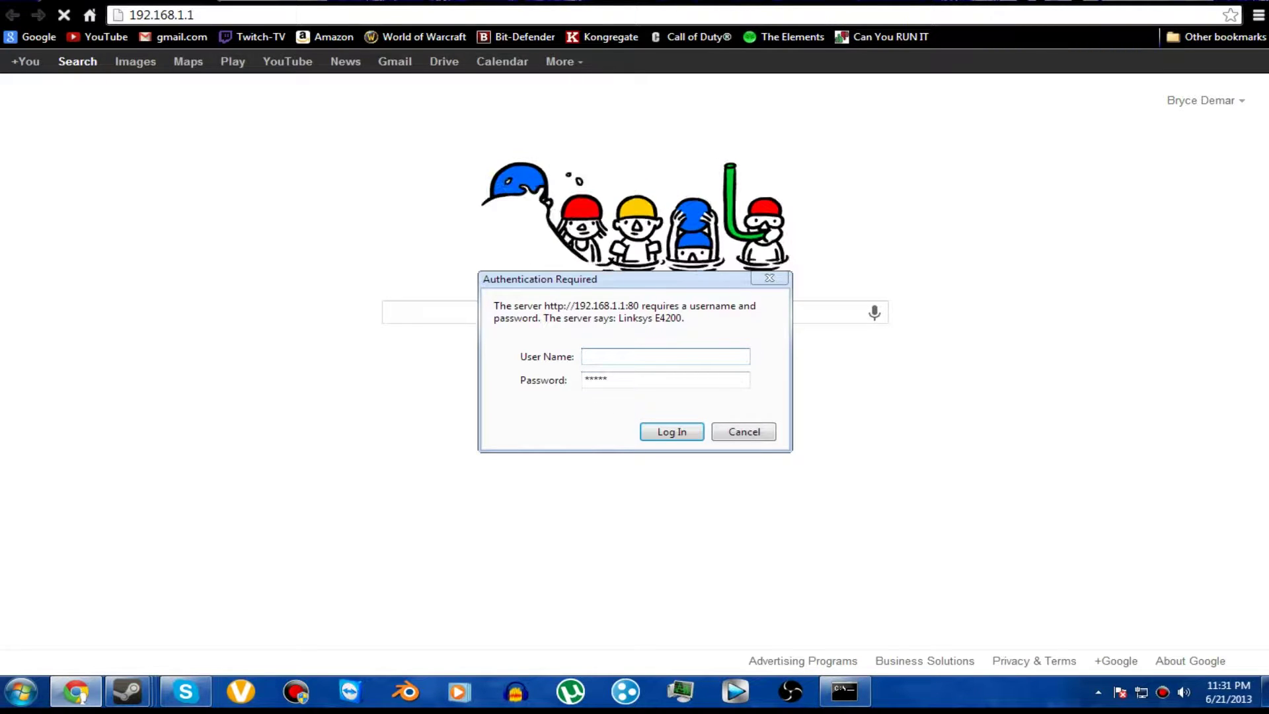
# Enter admin as the router login user name and leave the Password field empty
pyautogui.doubleClick(579, 379)
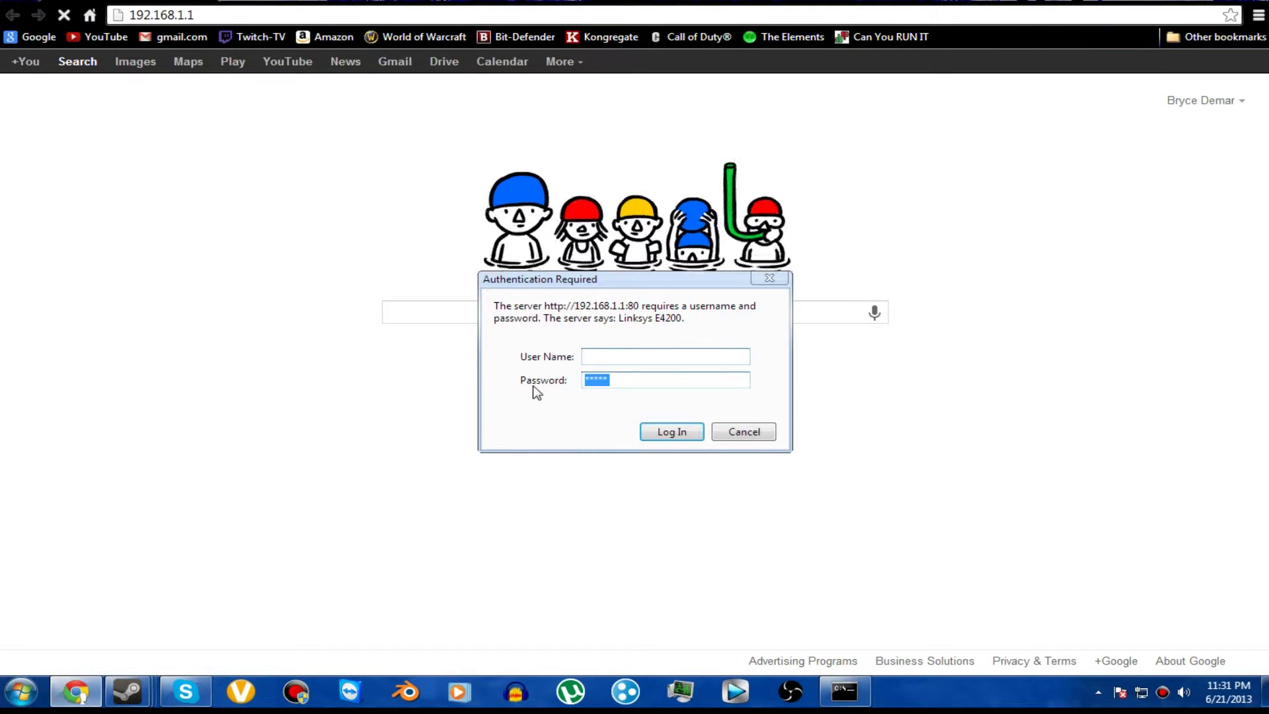
pyautogui.press('BackSpace')
pyautogui.click(621, 356)
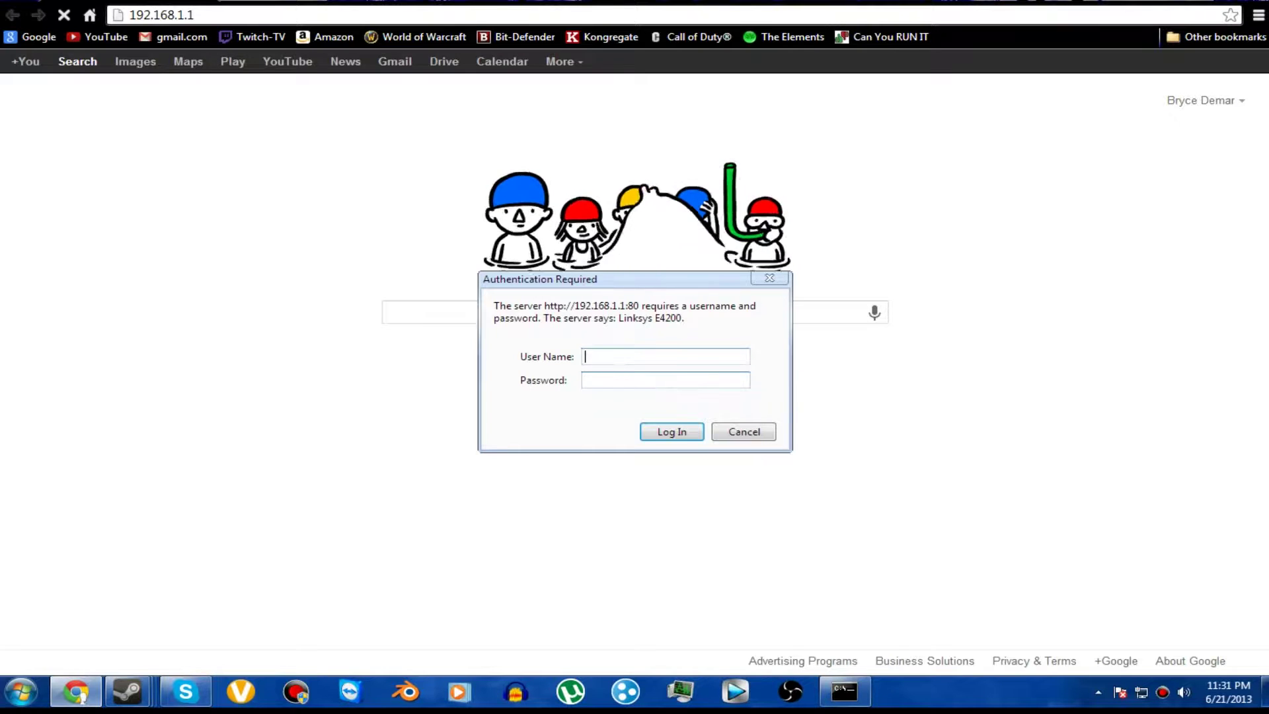
pyautogui.write('admin')
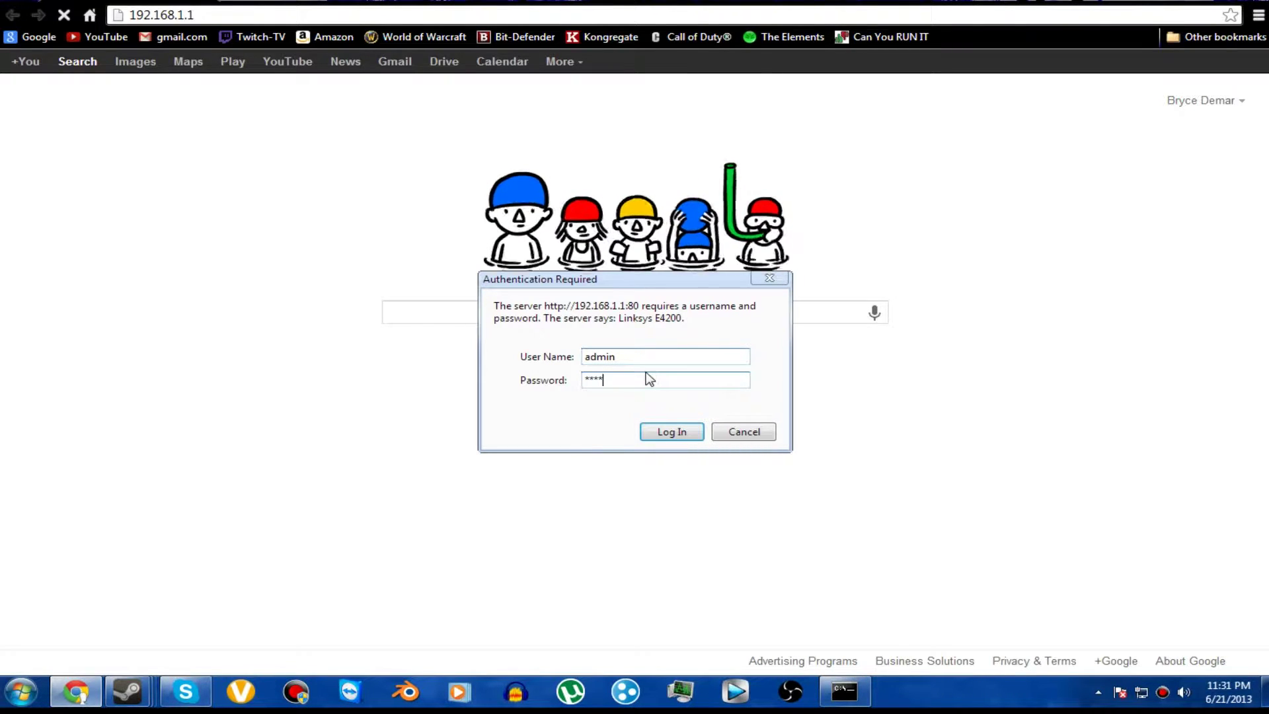
pyautogui.write('****')
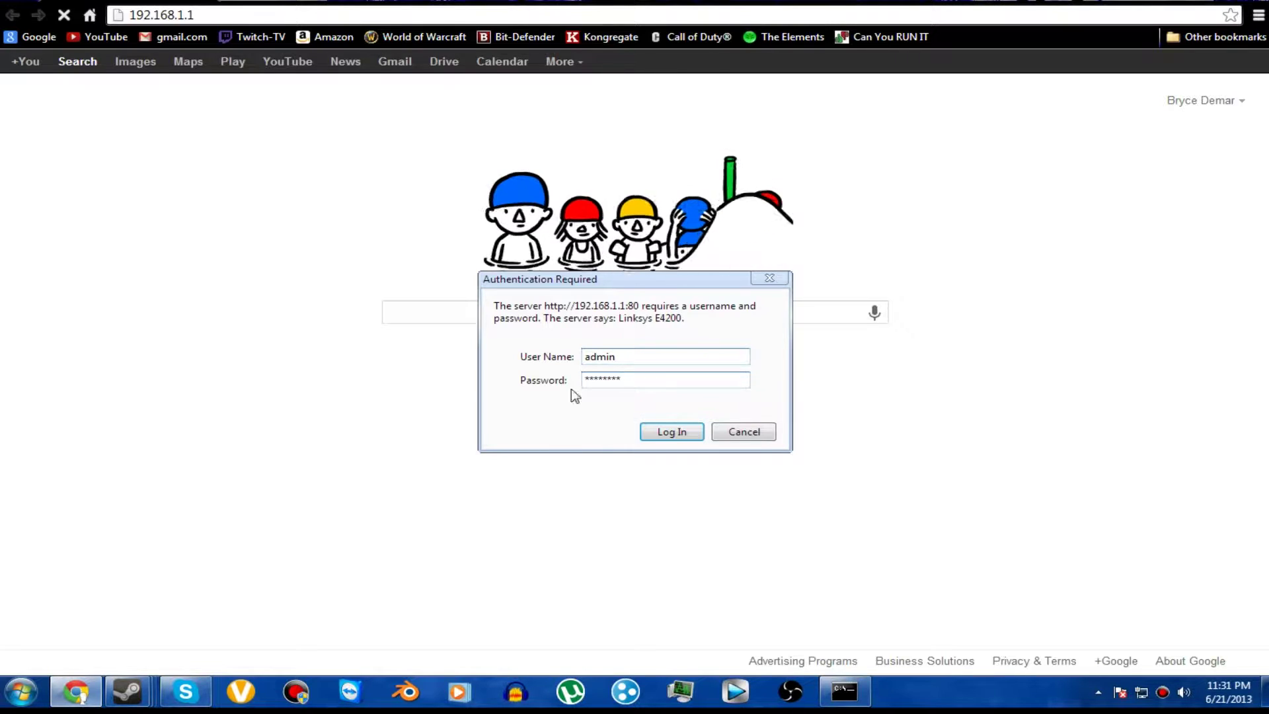
pyautogui.hotkey('ctrl', 'a')
pyautogui.press('BackSpace')
pyautogui.write('**')
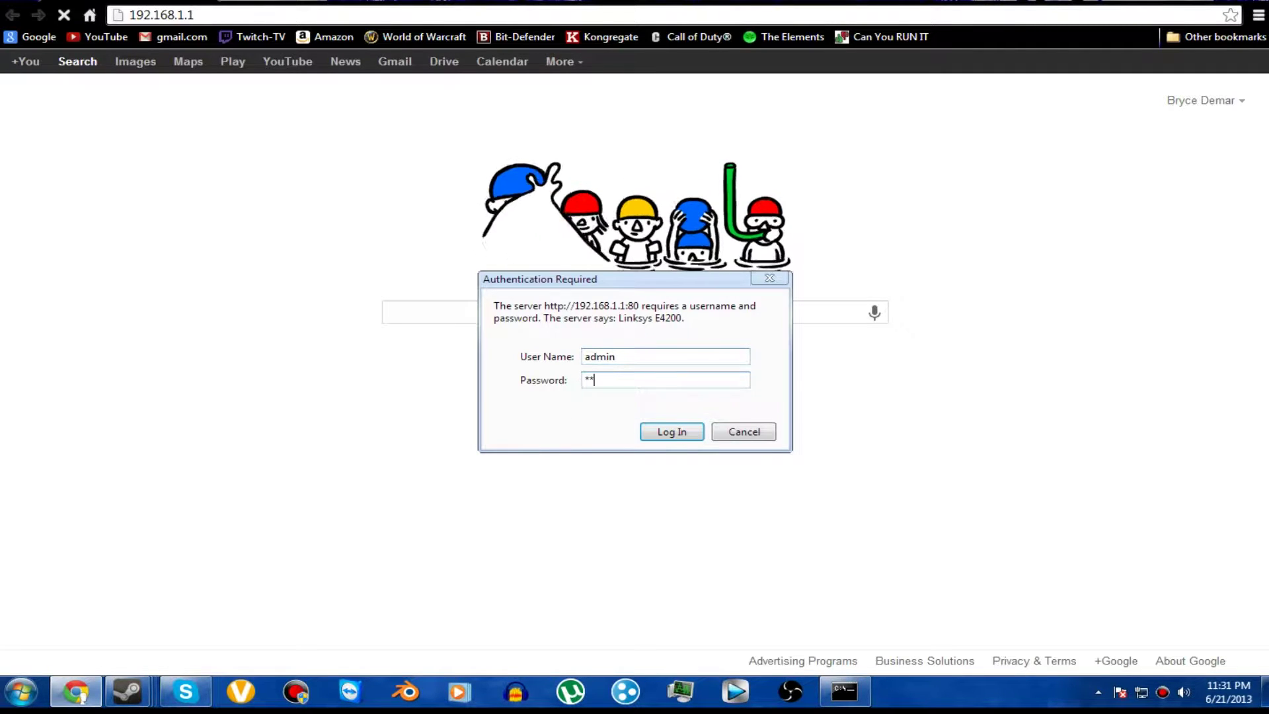
pyautogui.write('***')
pyautogui.hotkey('ctrl', 'a')
pyautogui.press('BackSpace')
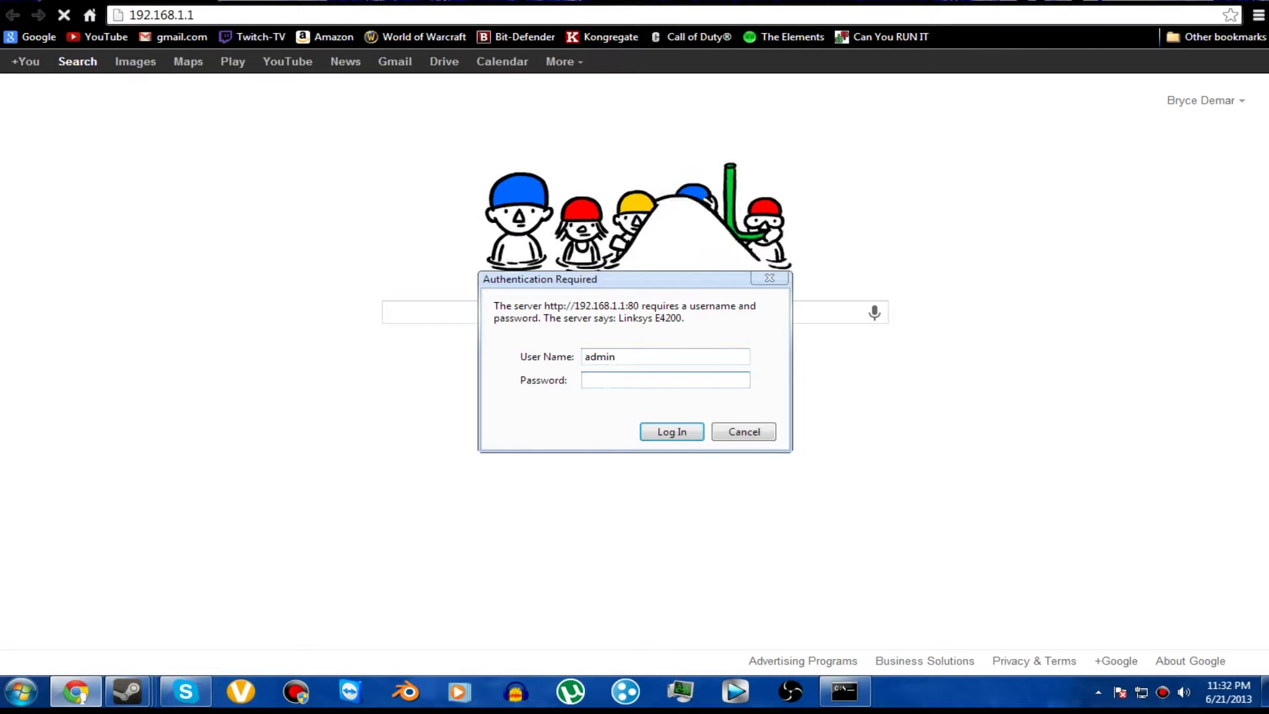
pyautogui.hotkey('shift', 'Tab')
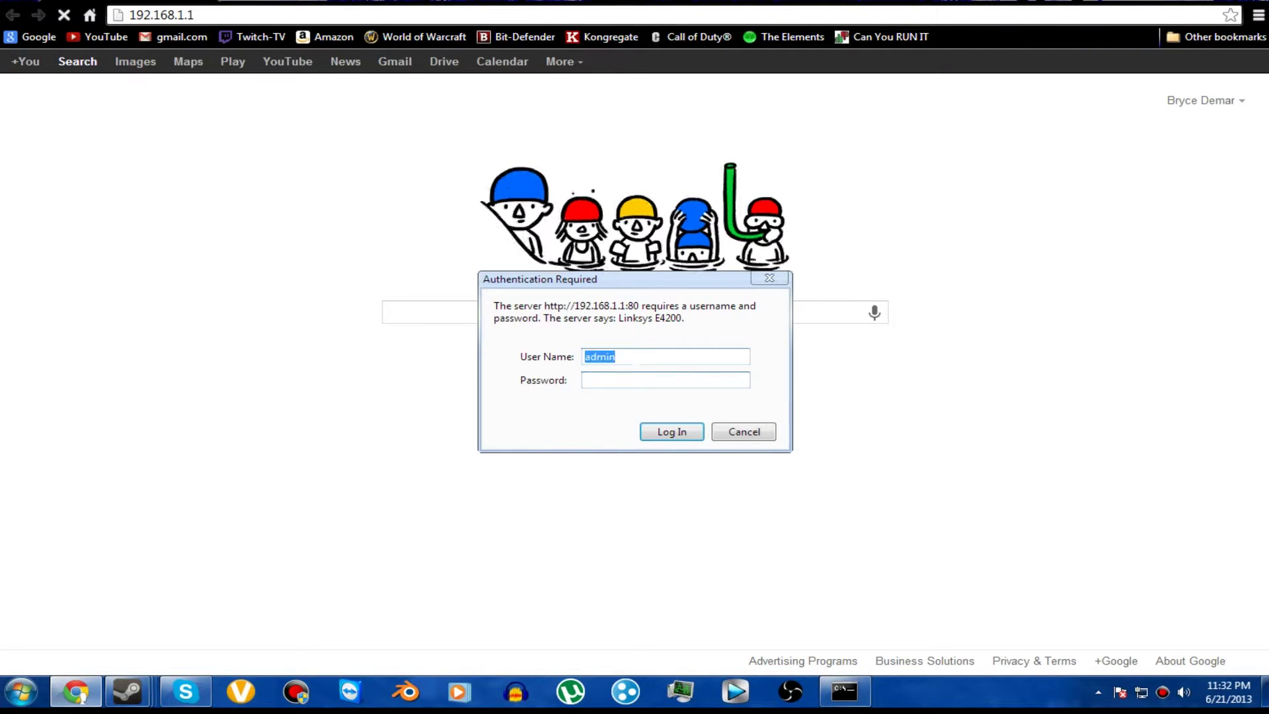
pyautogui.press('End')
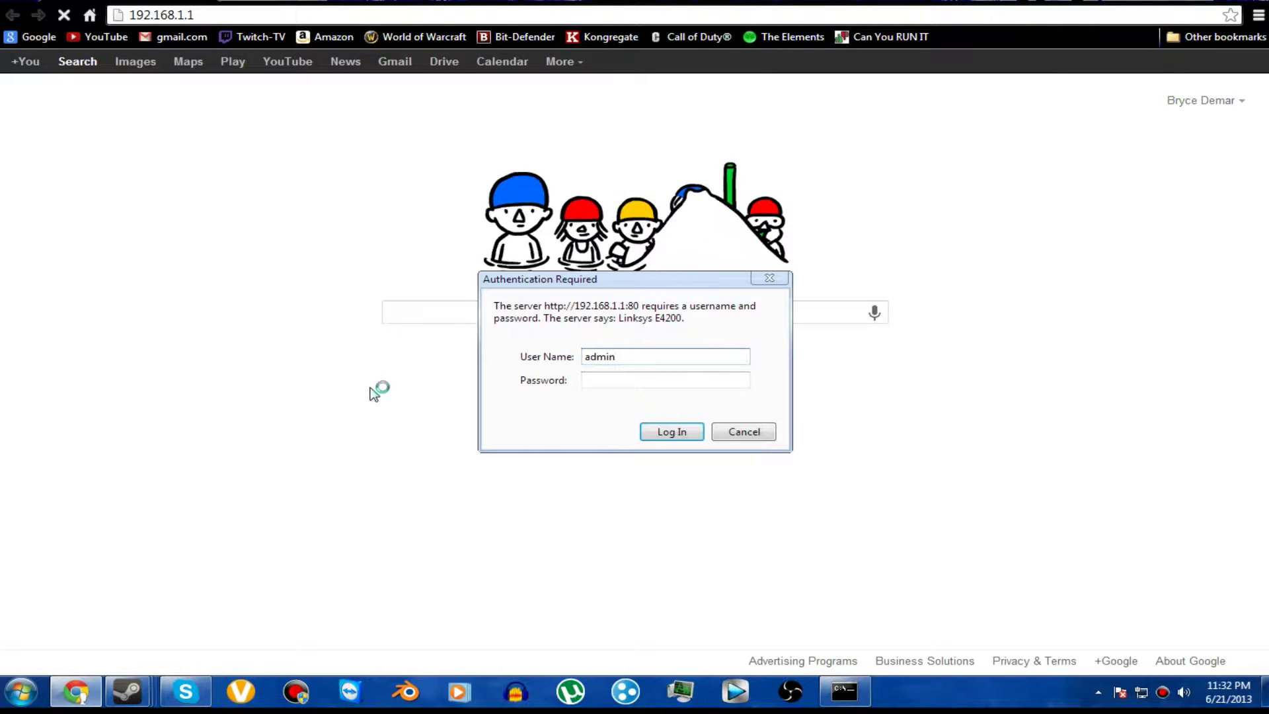
# Launch Cisco Connect from a Start menu search for 'cisco' and position its window
pyautogui.click(22, 692)
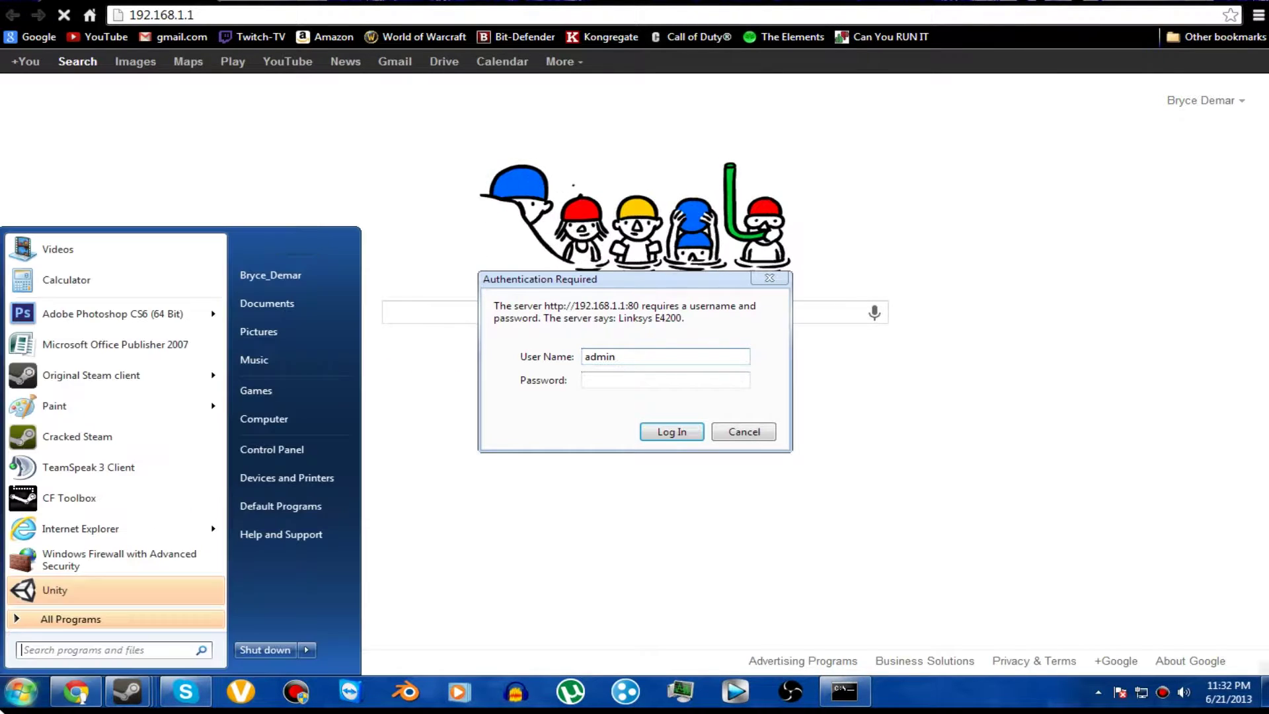
pyautogui.click(12, 691)
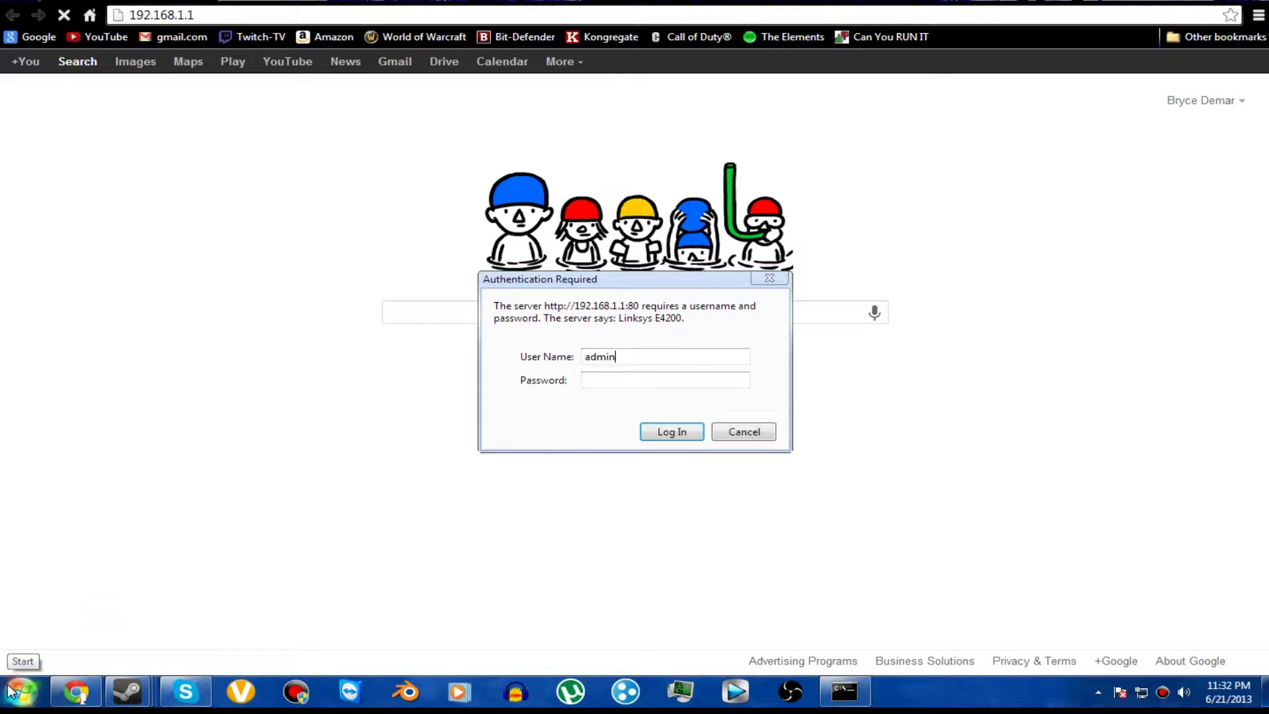
pyautogui.click(12, 691)
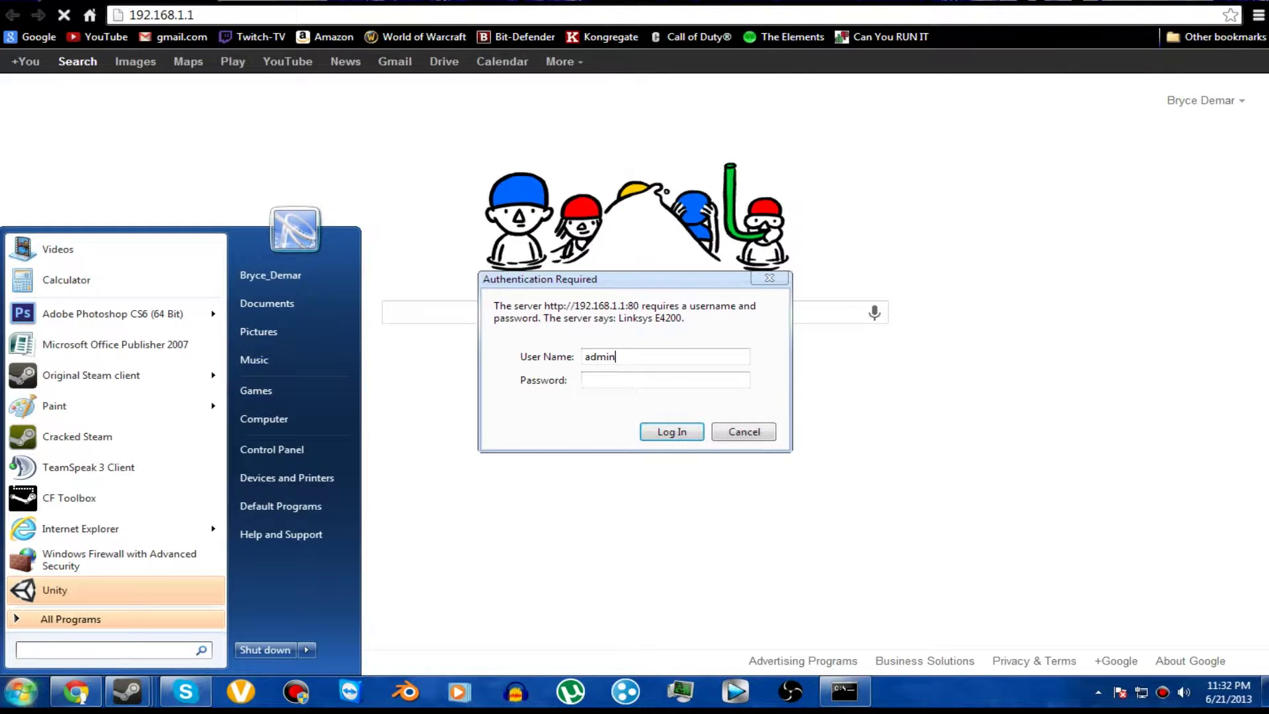
pyautogui.write('cisc')
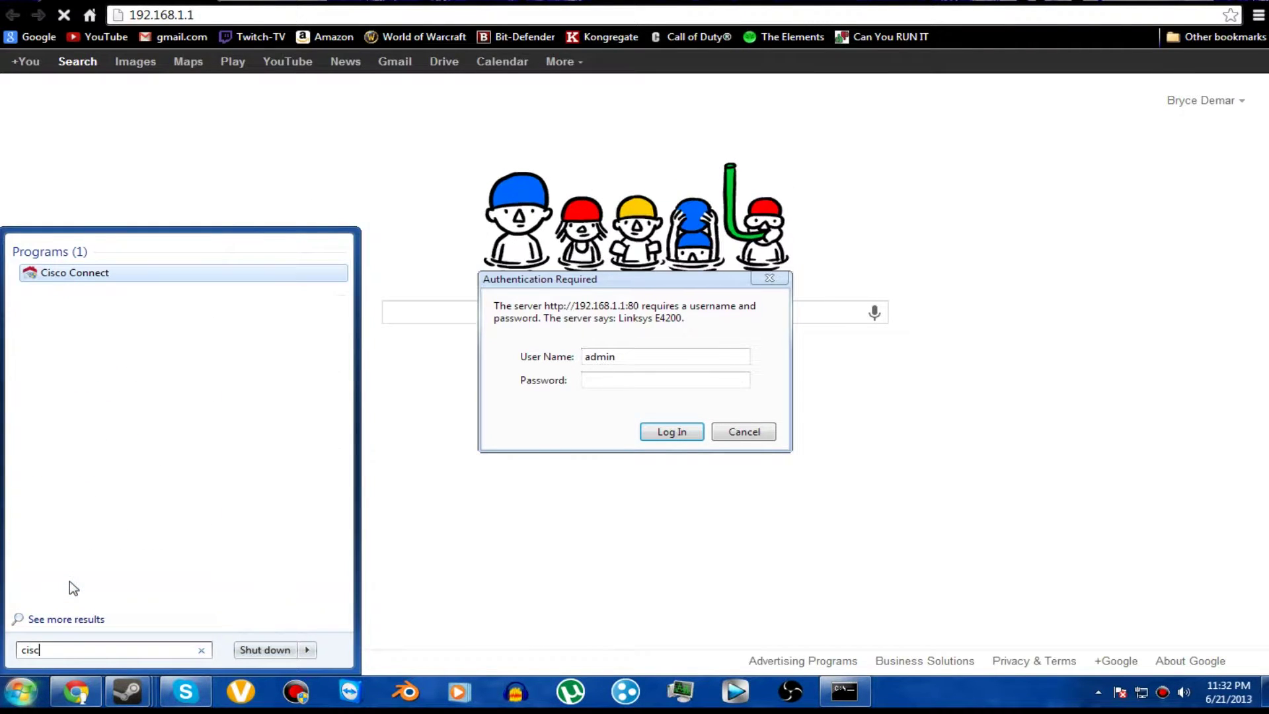
pyautogui.write('o')
pyautogui.click(86, 273)
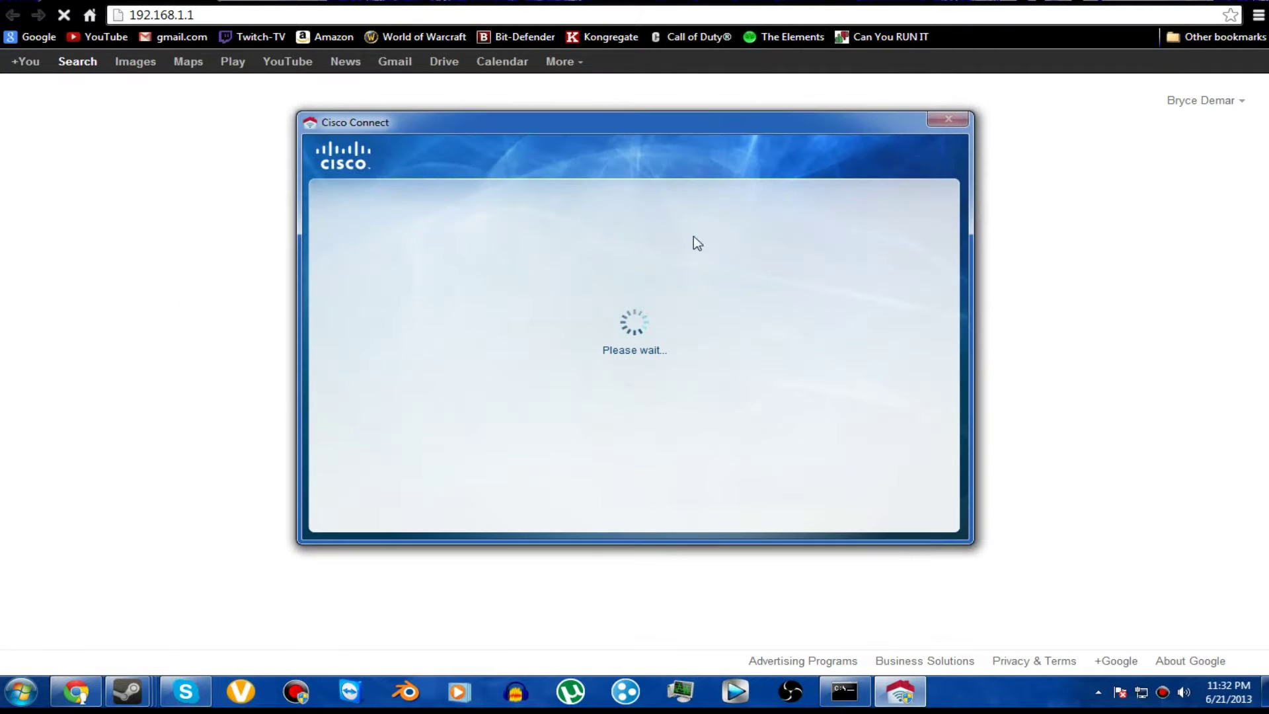
pyautogui.moveTo(625, 123); pyautogui.dragTo(609, 154)
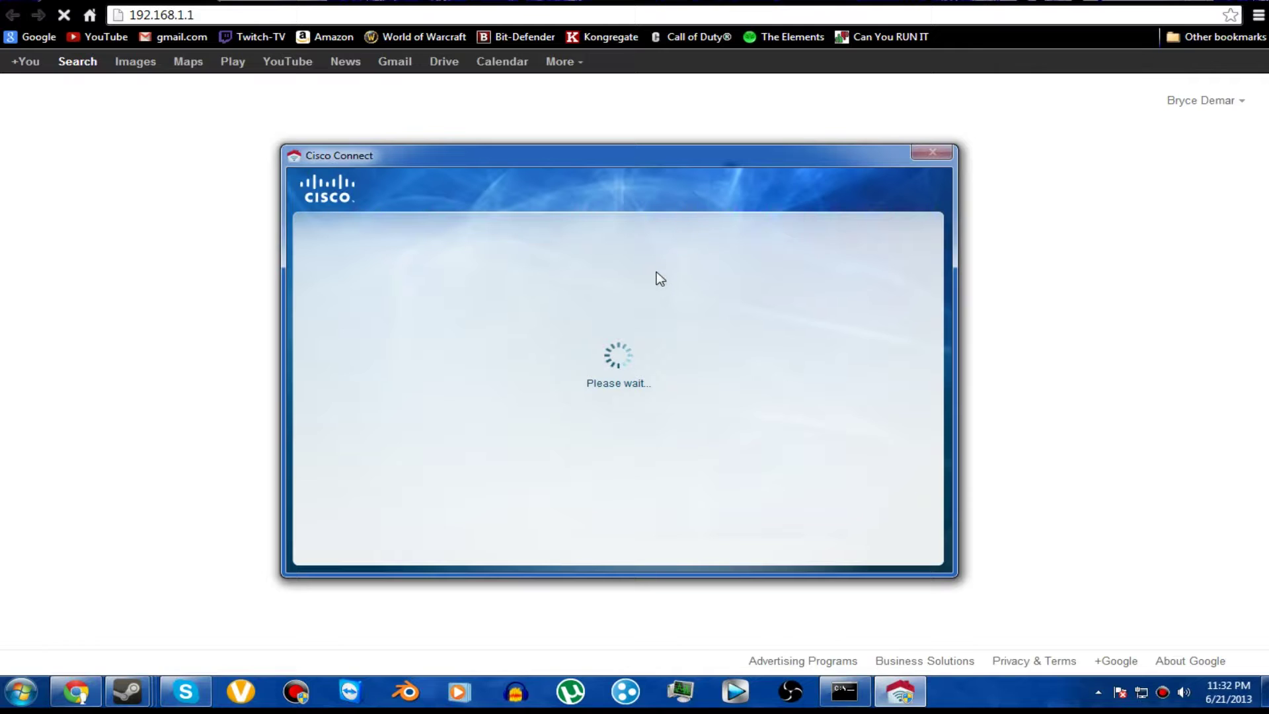
pyautogui.moveTo(666, 169)
pyautogui.mouseDown()
pyautogui.moveTo(850, 228)
pyautogui.moveTo(705, 149)
pyautogui.moveTo(609, 174)
pyautogui.moveTo(681, 168)
pyautogui.mouseUp()
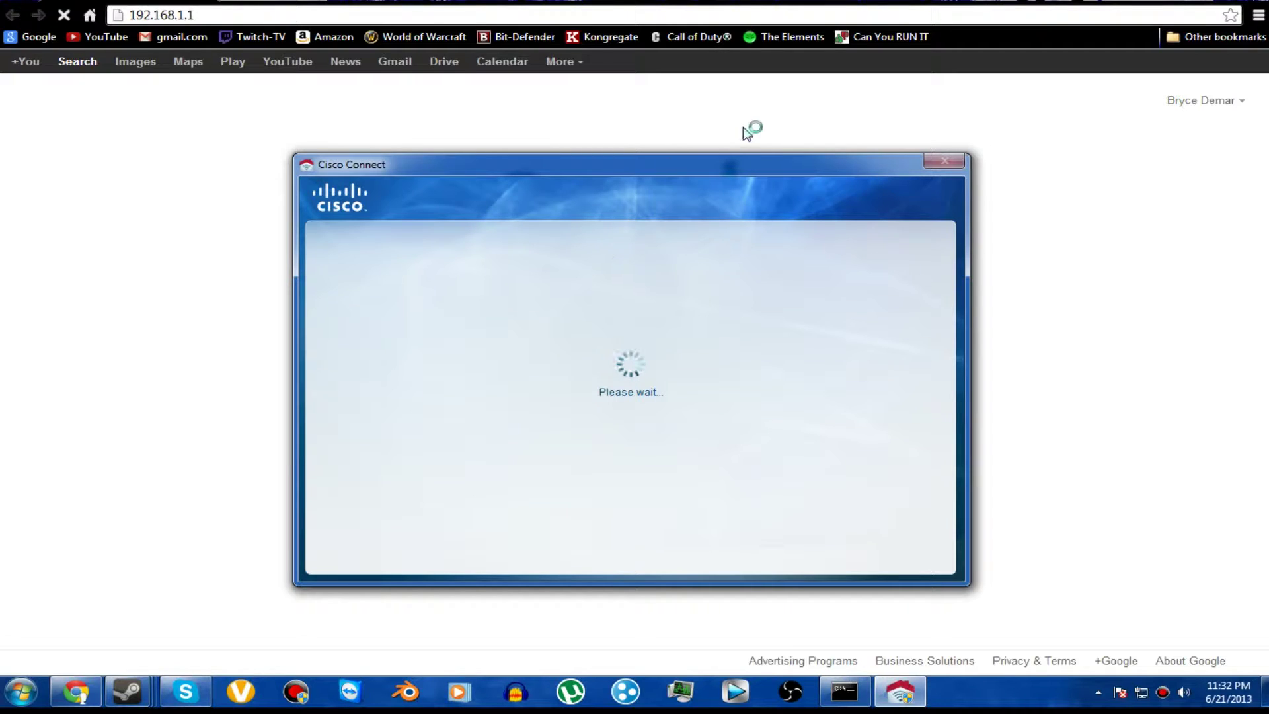
pyautogui.moveTo(719, 168)
pyautogui.mouseDown()
pyautogui.moveTo(615, 325)
pyautogui.moveTo(702, 134)
pyautogui.moveTo(707, 160)
pyautogui.mouseUp()
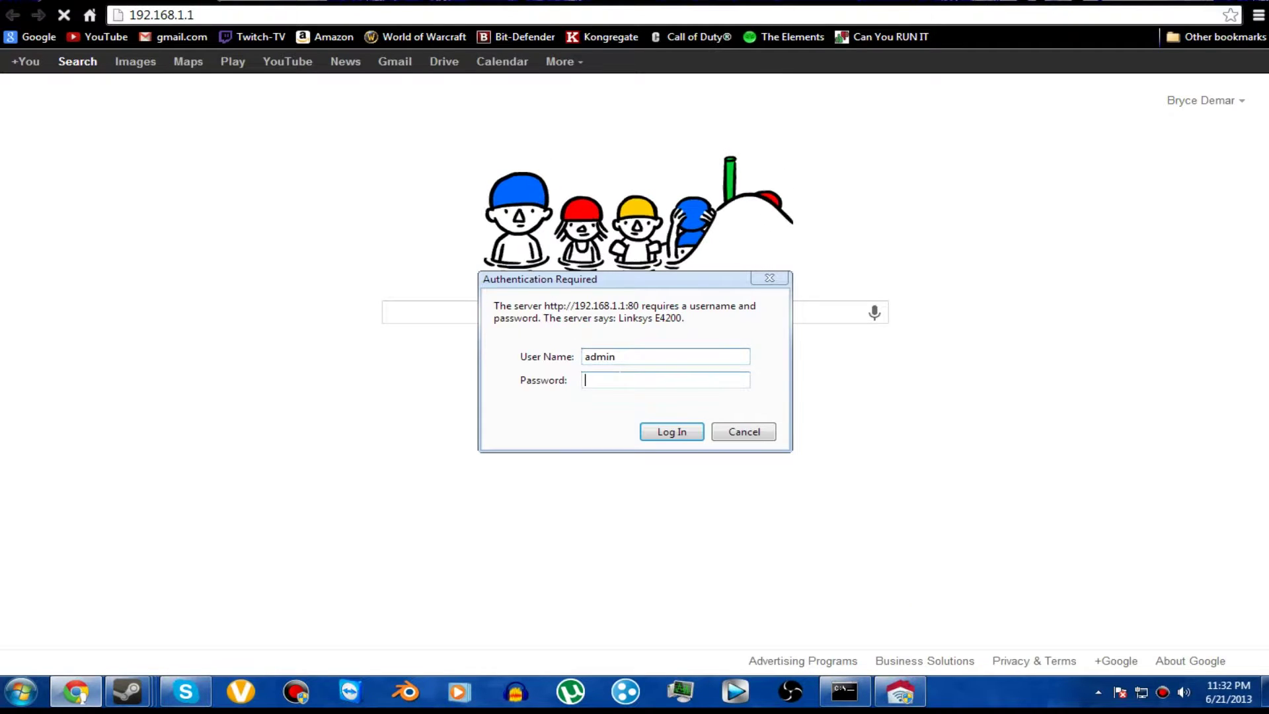
# Log in to the router as admin with the account password
pyautogui.hotkey('shift', 'Tab')
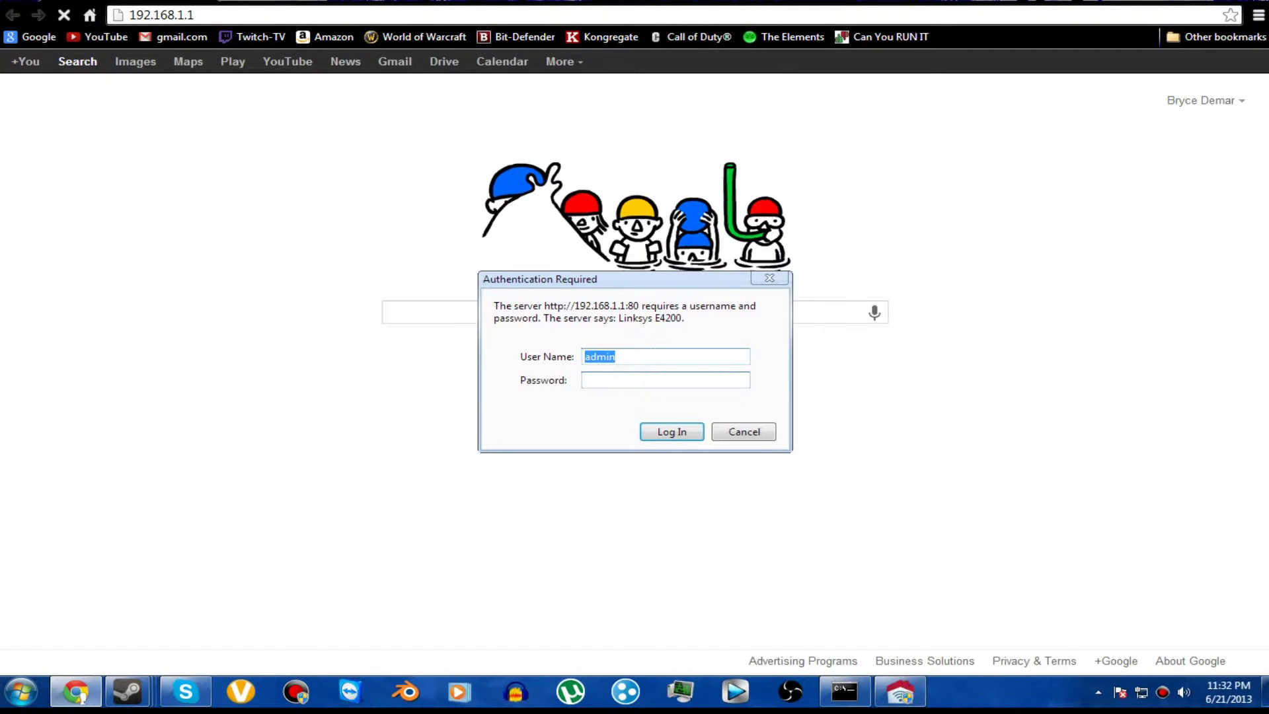
pyautogui.write('admin')
pyautogui.press('Tab')
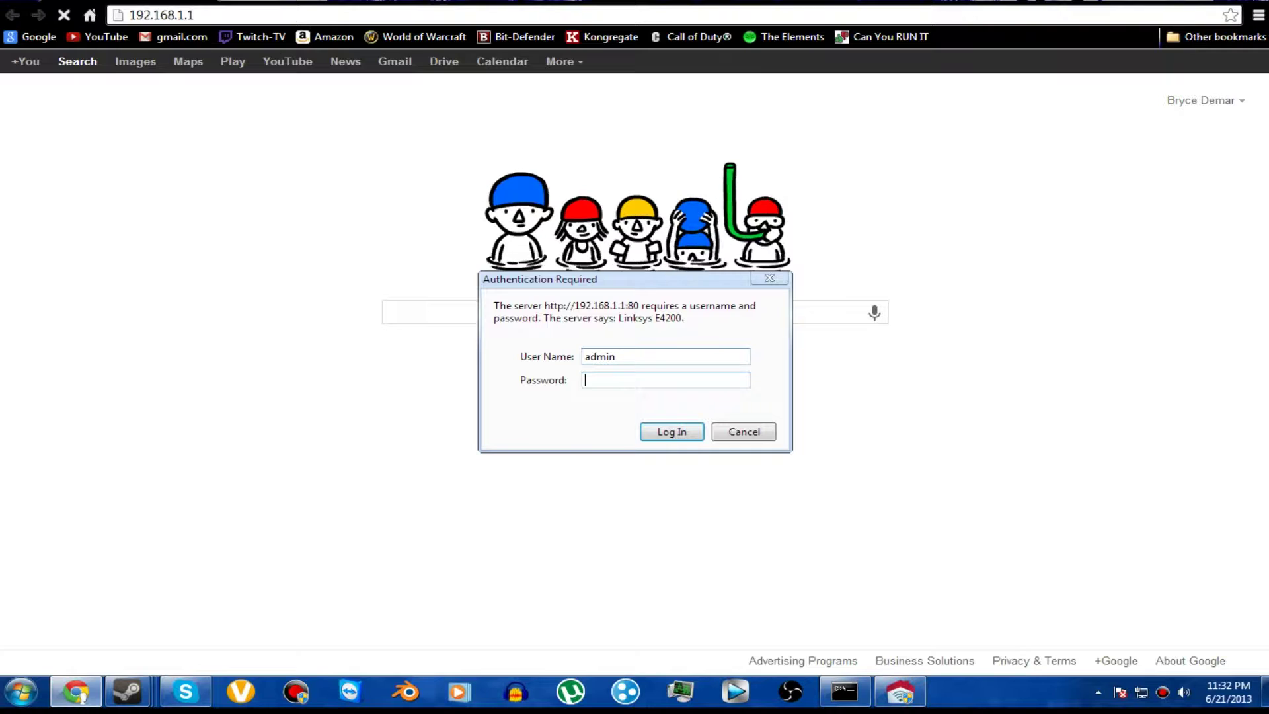
pyautogui.write('*************')
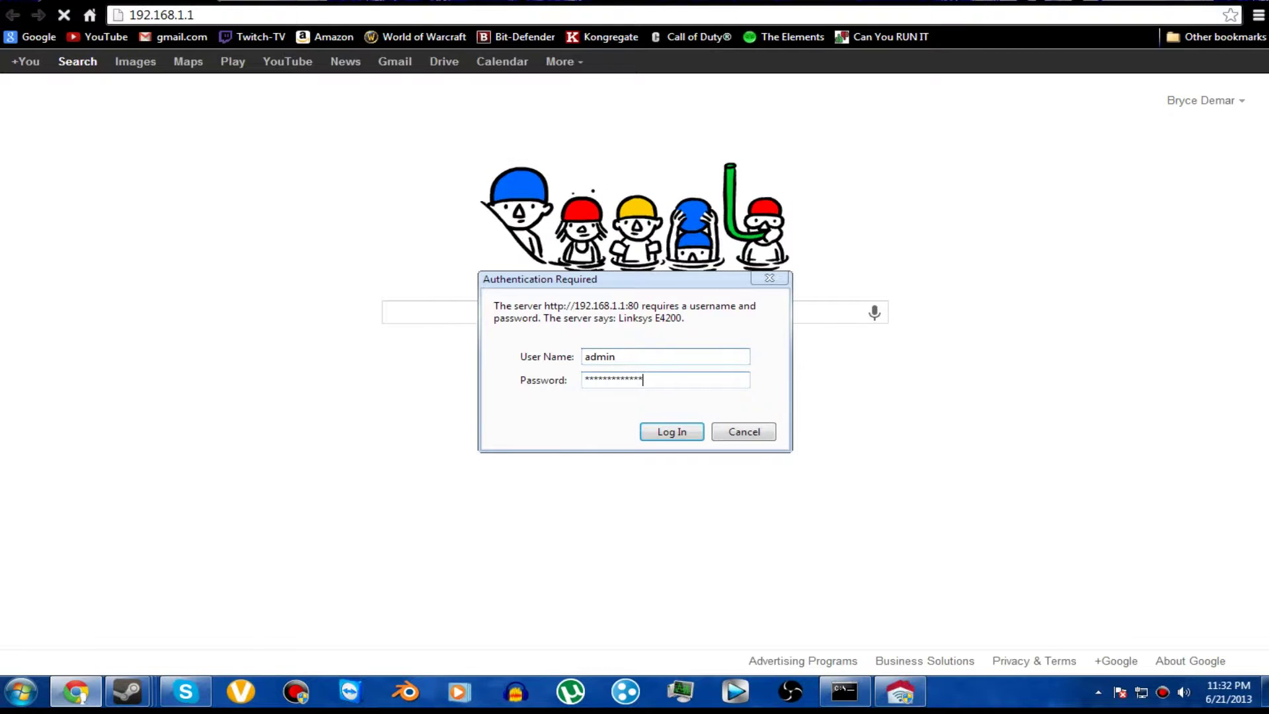
pyautogui.click(669, 433)
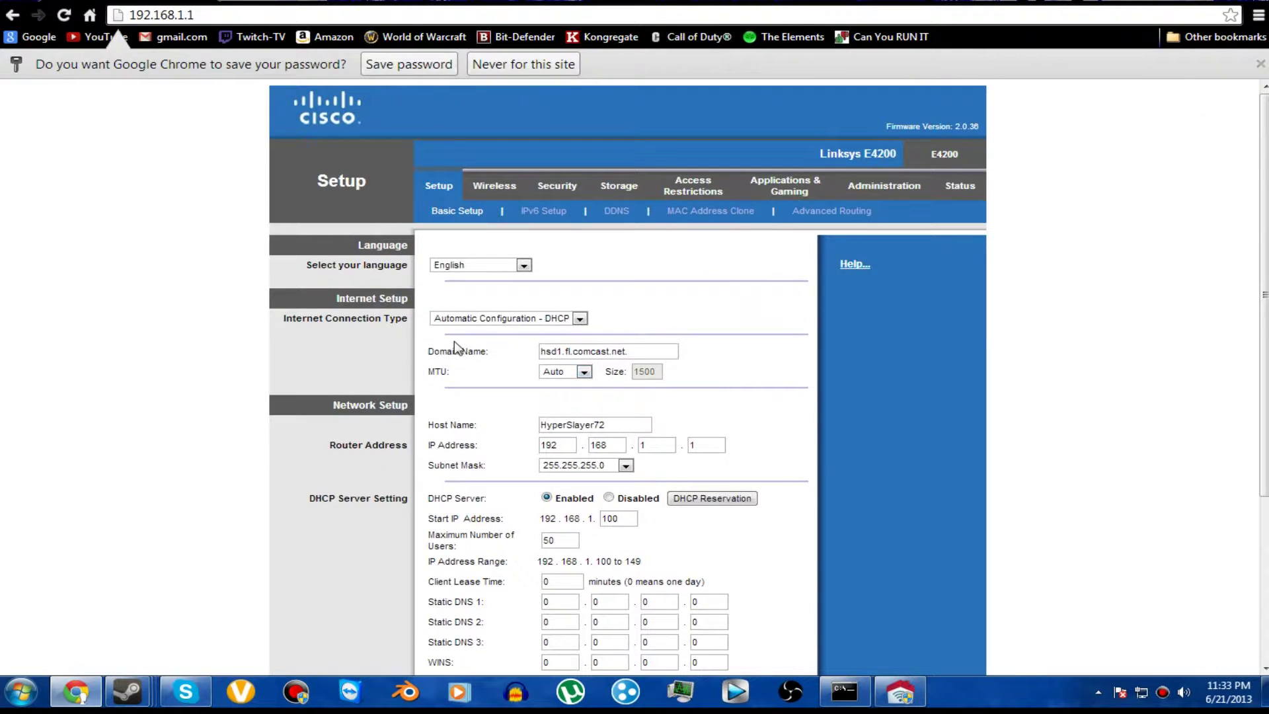
# Open the Applications & Gaming Single Port Forwarding page
pyautogui.scroll(-1, 396, 300)
pyautogui.scroll(1, 399, 295)
pyautogui.click(896, 697)
pyautogui.click(885, 695)
pyautogui.click(796, 190)
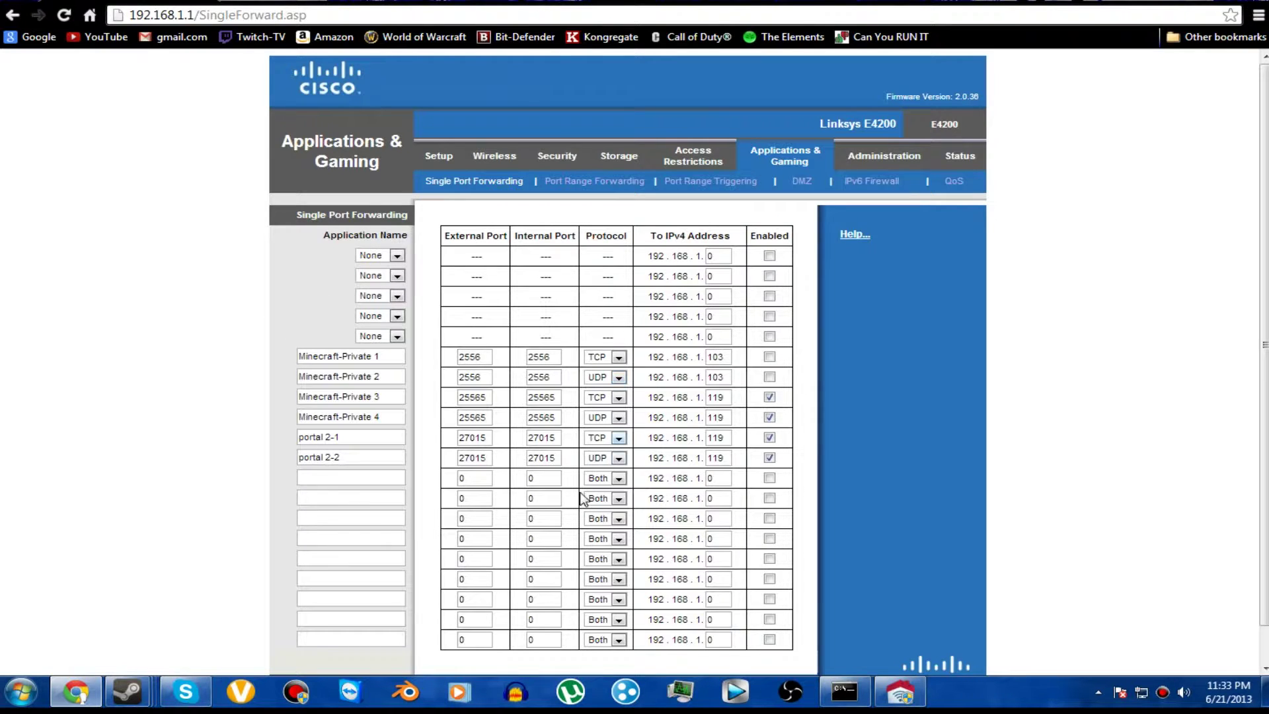
# Review the portal 2-1 and portal 2-2 rule names in the forwarding table
pyautogui.scroll(-1, 628, 397)
pyautogui.scroll(1, 628, 397)
pyautogui.scroll(-1, 555, 603)
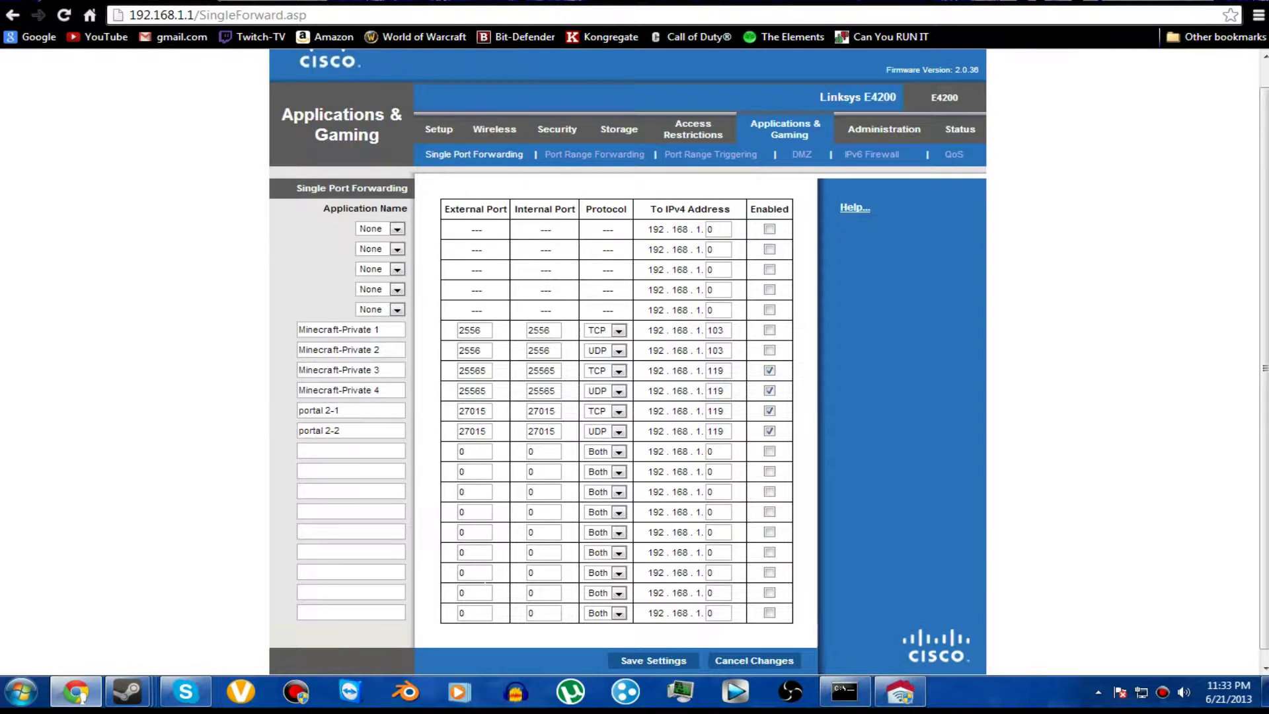
pyautogui.tripleClick(374, 418)
pyautogui.click(374, 418)
pyautogui.tripleClick(374, 418)
pyautogui.click(374, 417)
pyautogui.tripleClick(374, 417)
pyautogui.click(375, 418)
pyautogui.doubleClick(374, 418)
pyautogui.tripleClick(374, 418)
pyautogui.click(374, 418)
pyautogui.tripleClick(375, 417)
pyautogui.click(374, 418)
pyautogui.click(370, 430)
pyautogui.tripleClick(370, 430)
pyautogui.click(370, 430)
# Check portal 2-1's external port 27015 and keep the TCP and UDP protocol choices
pyautogui.moveTo(486, 411); pyautogui.dragTo(476, 412)
pyautogui.doubleClick(487, 411)
pyautogui.click(488, 411)
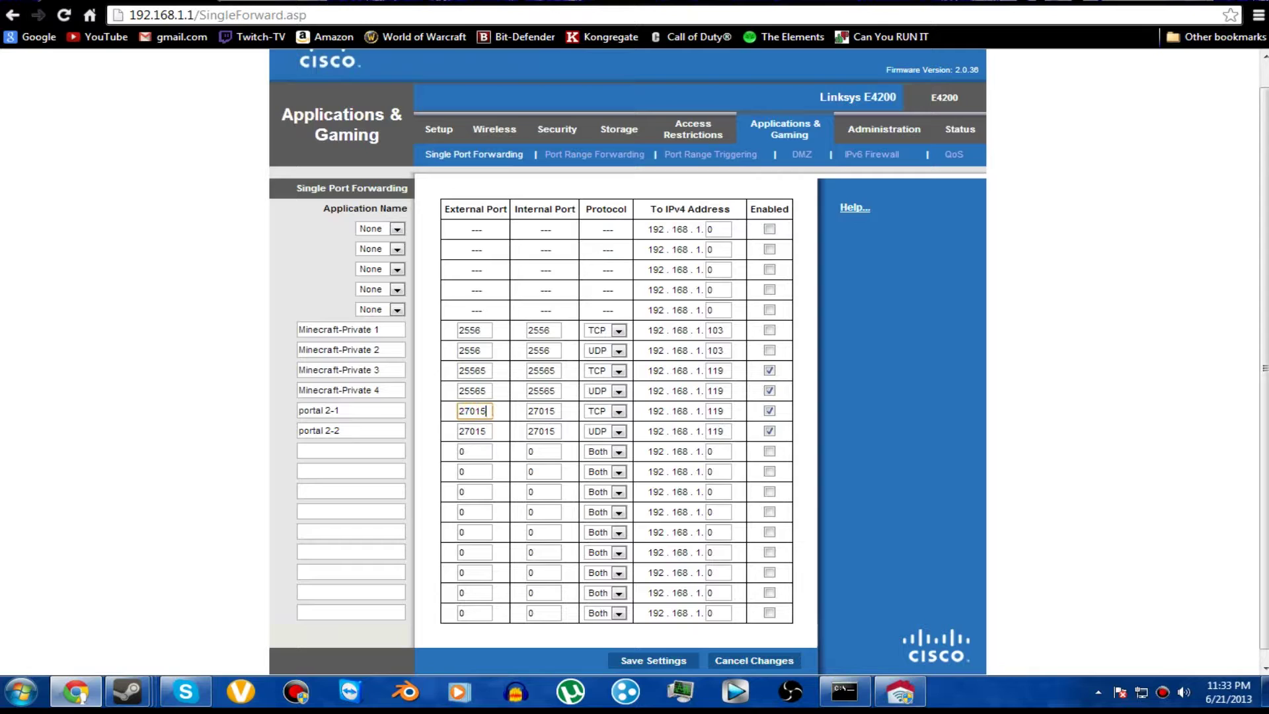
pyautogui.doubleClick(487, 411)
pyautogui.click(619, 411)
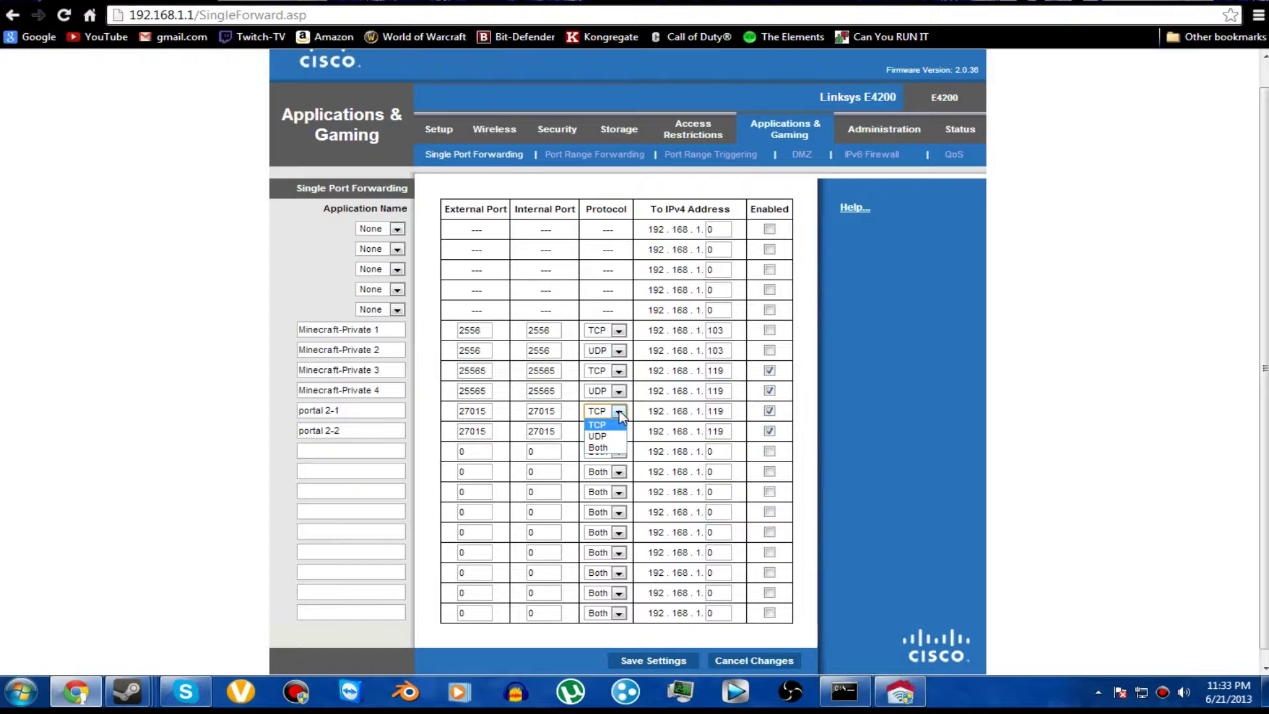
pyautogui.click(619, 411)
pyautogui.click(619, 391)
pyautogui.click(619, 391)
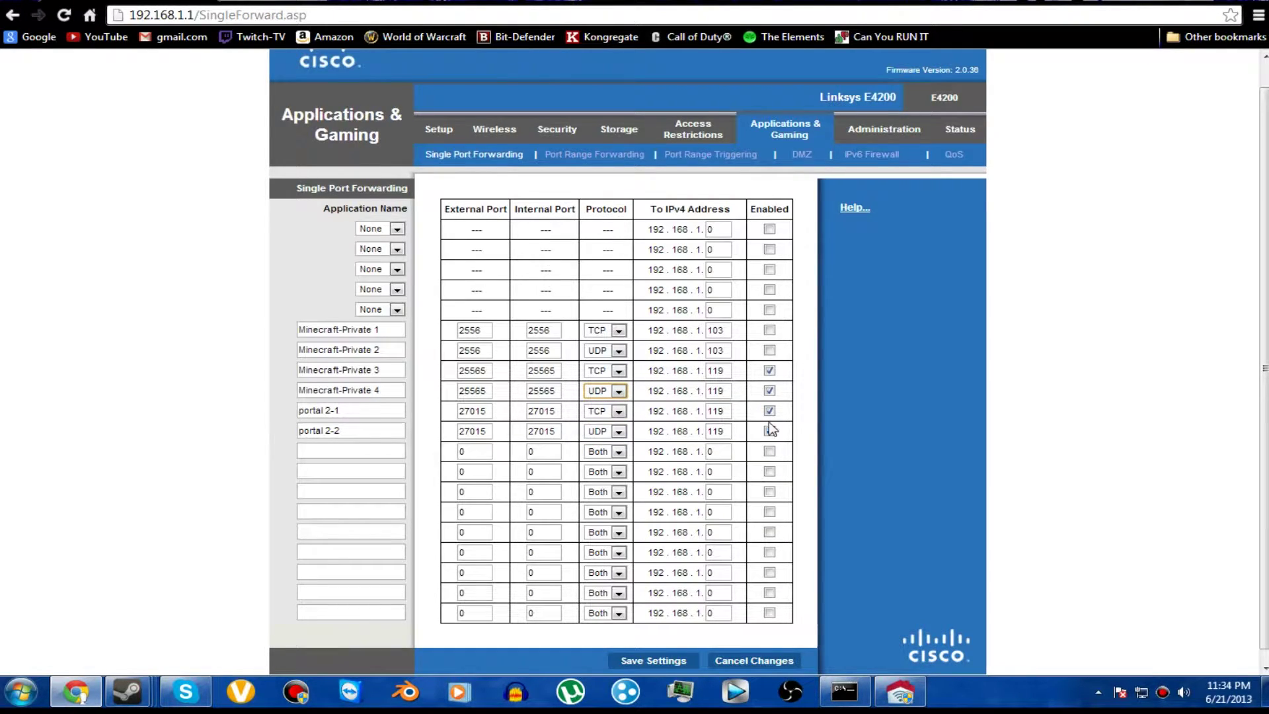
# Save the port forwarding settings and continue back to the forwarding table
pyautogui.click(676, 663)
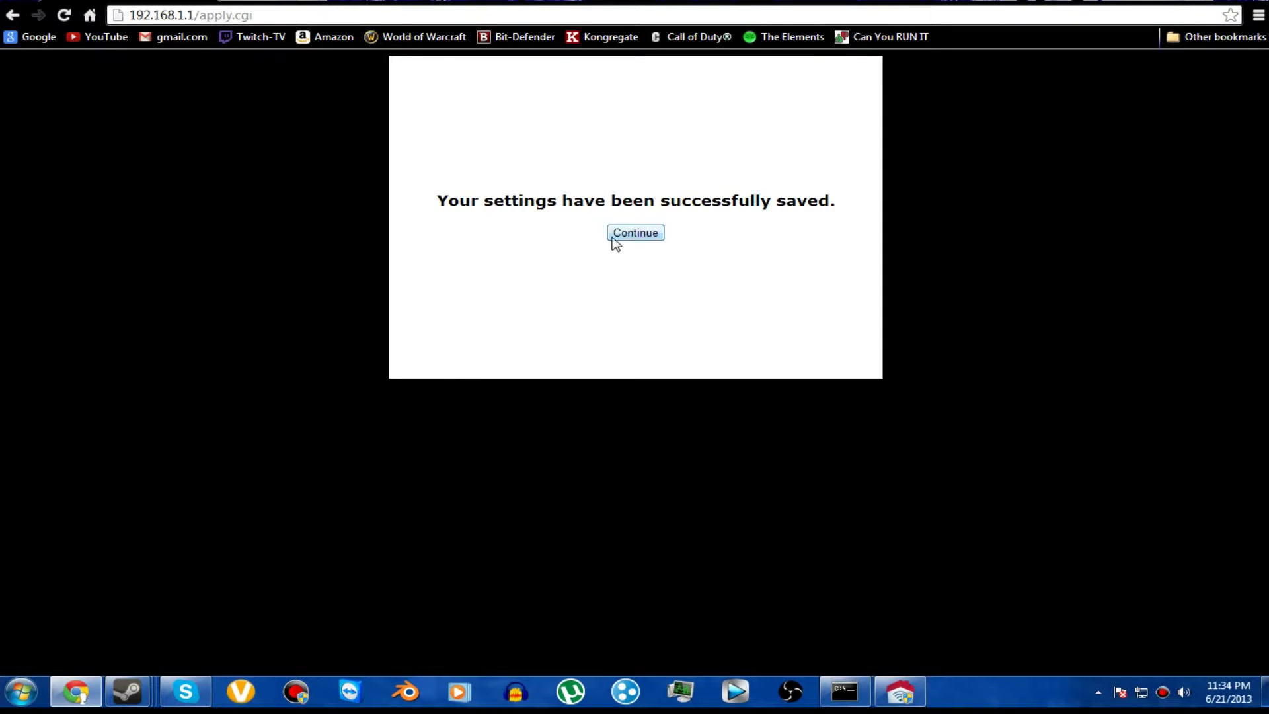
pyautogui.click(645, 234)
pyautogui.click(899, 703)
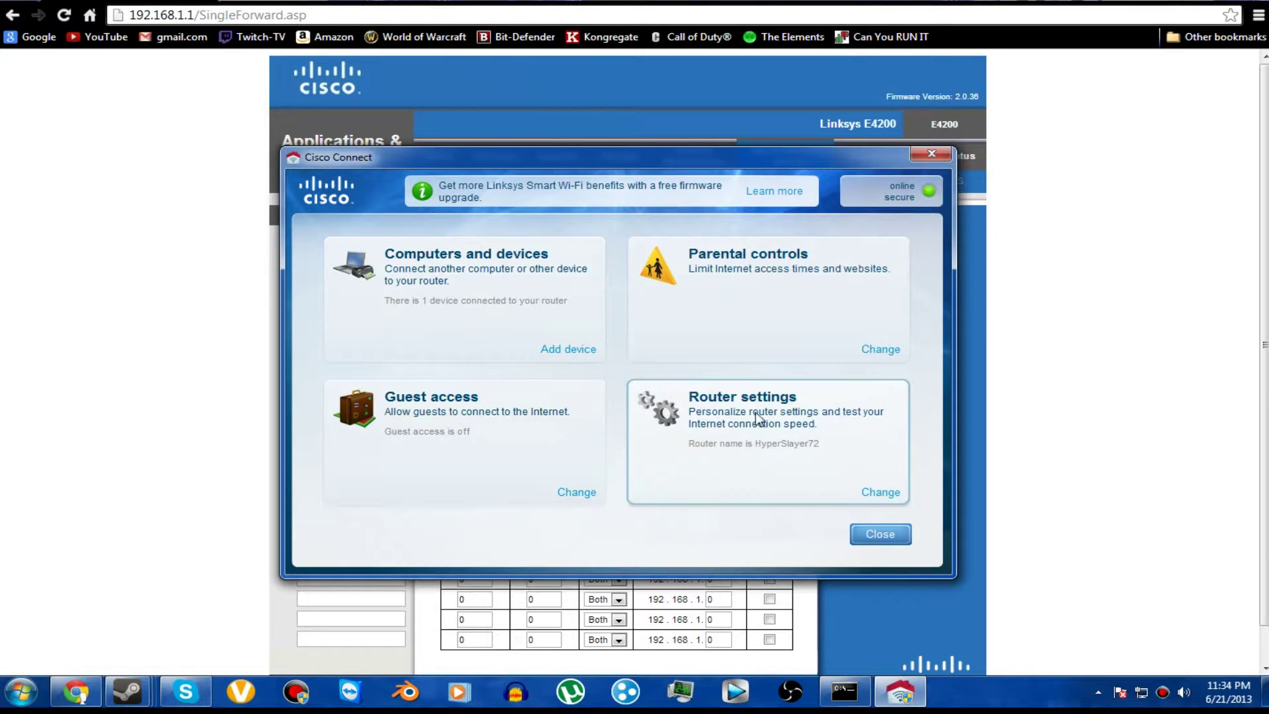
# Open router settings from Cisco Connect, then close it to reveal the portal 2 forwarding rules
pyautogui.click(881, 492)
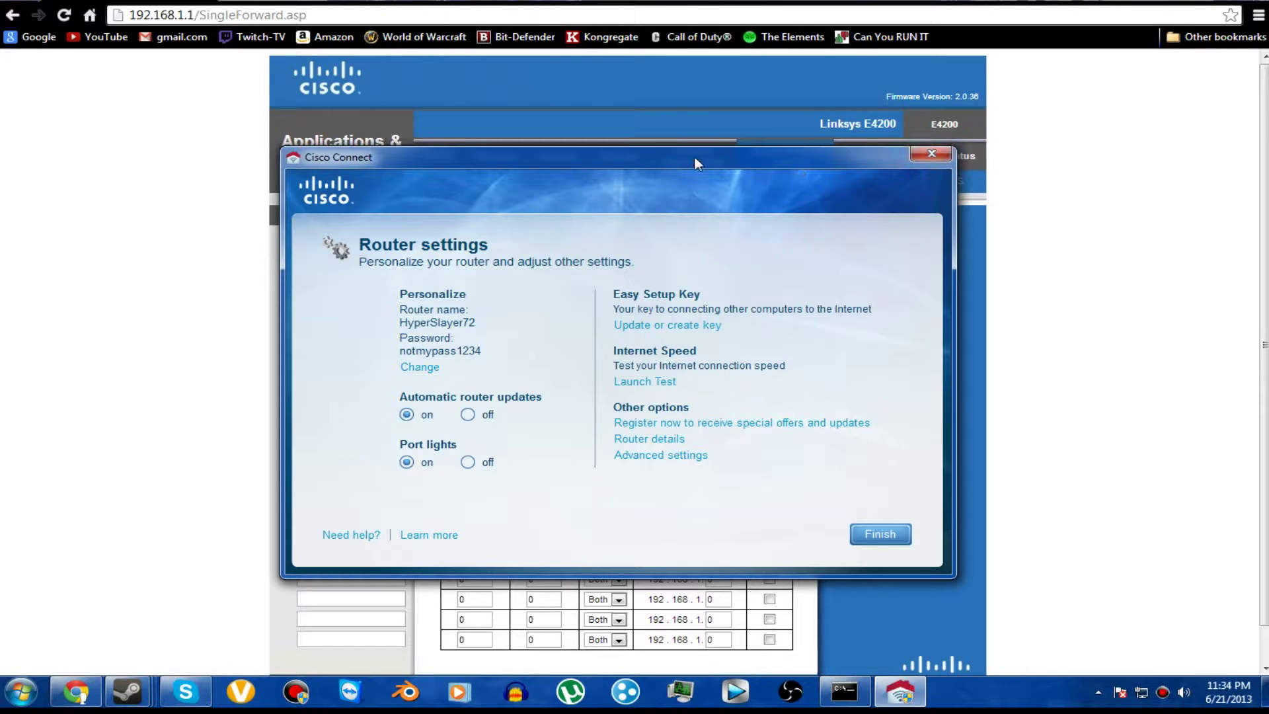
pyautogui.moveTo(692, 172); pyautogui.dragTo(797, 164)
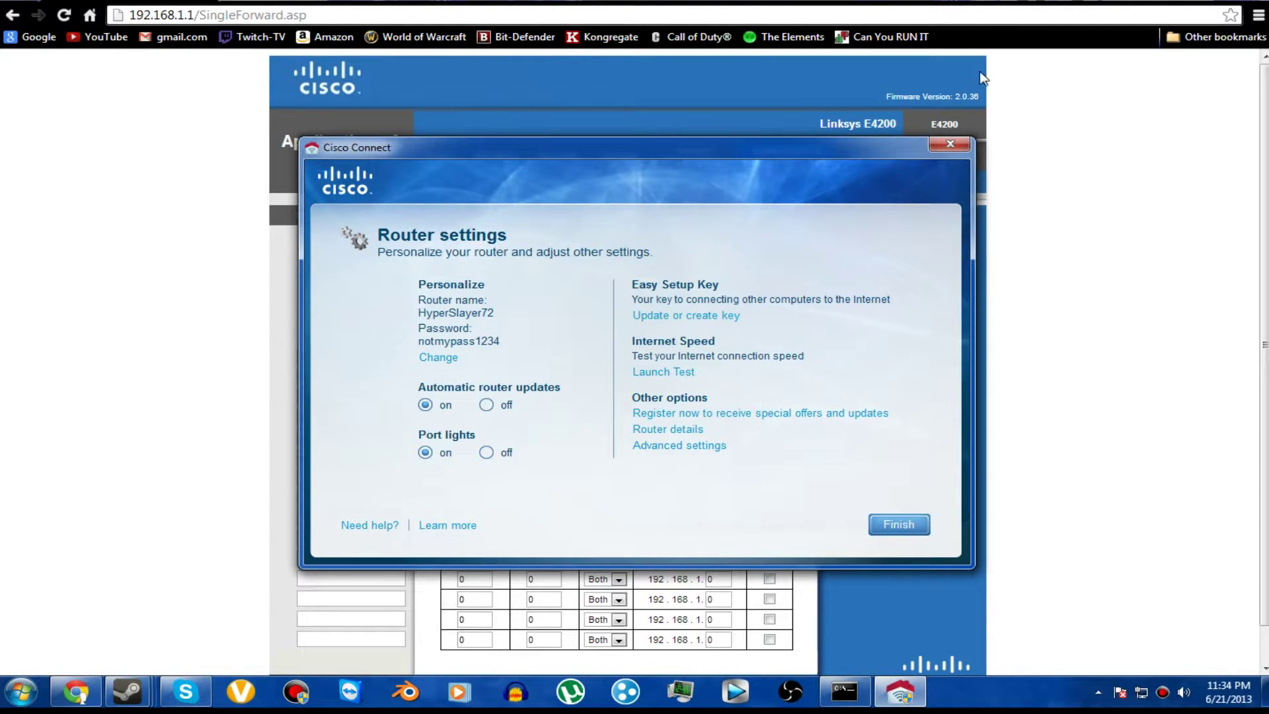
pyautogui.moveTo(803, 156); pyautogui.dragTo(739, 189)
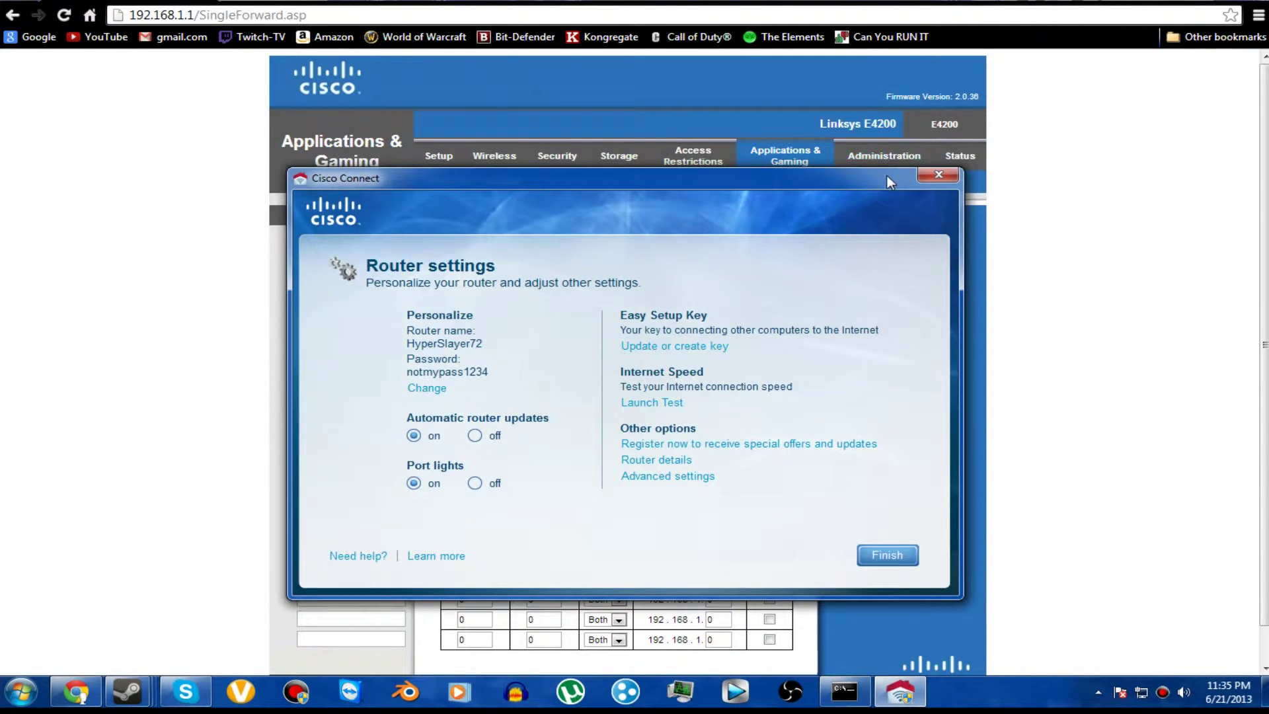
pyautogui.click(938, 175)
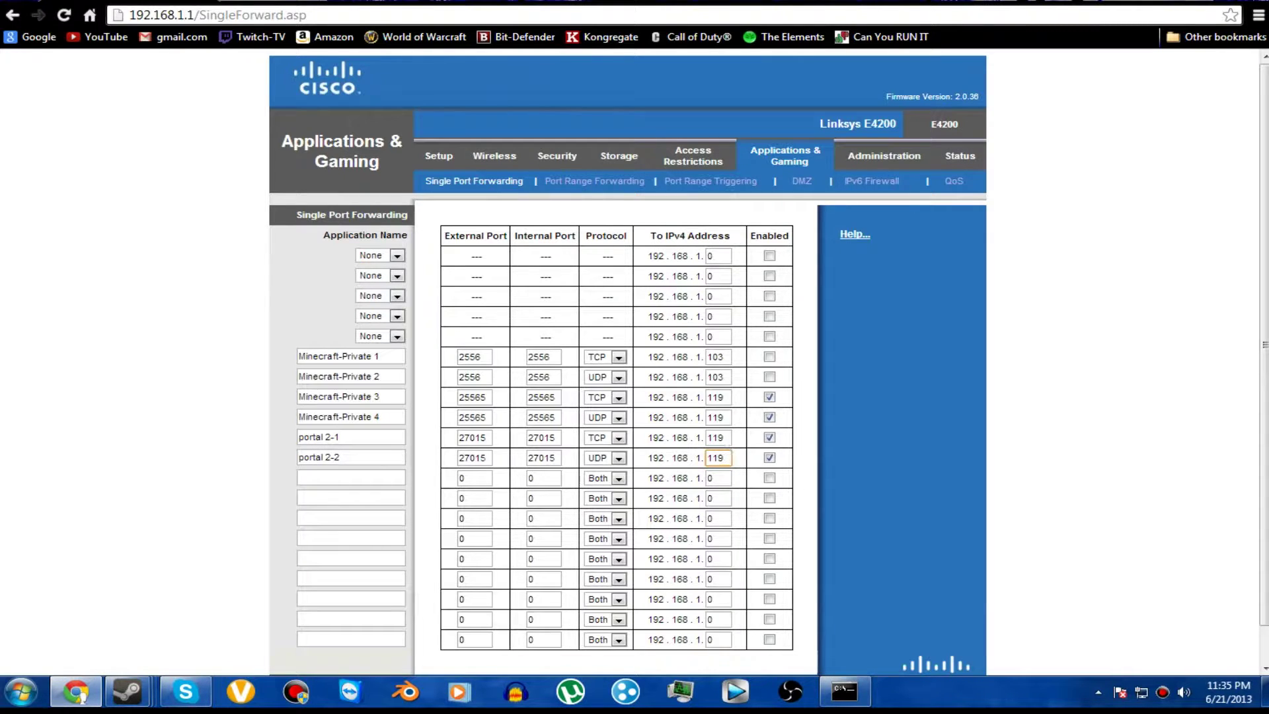
# Close the Command Prompt window holding the ipconfig results
pyautogui.click(844, 692)
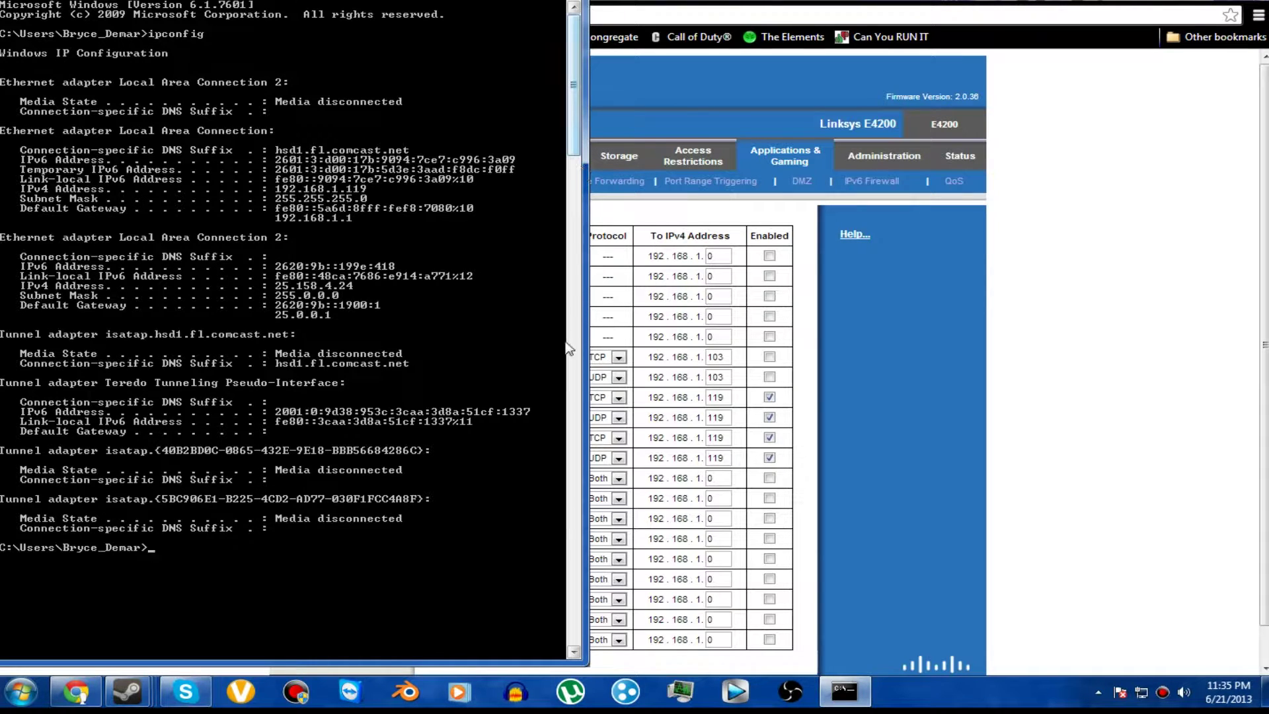
pyautogui.rightClick(869, 701)
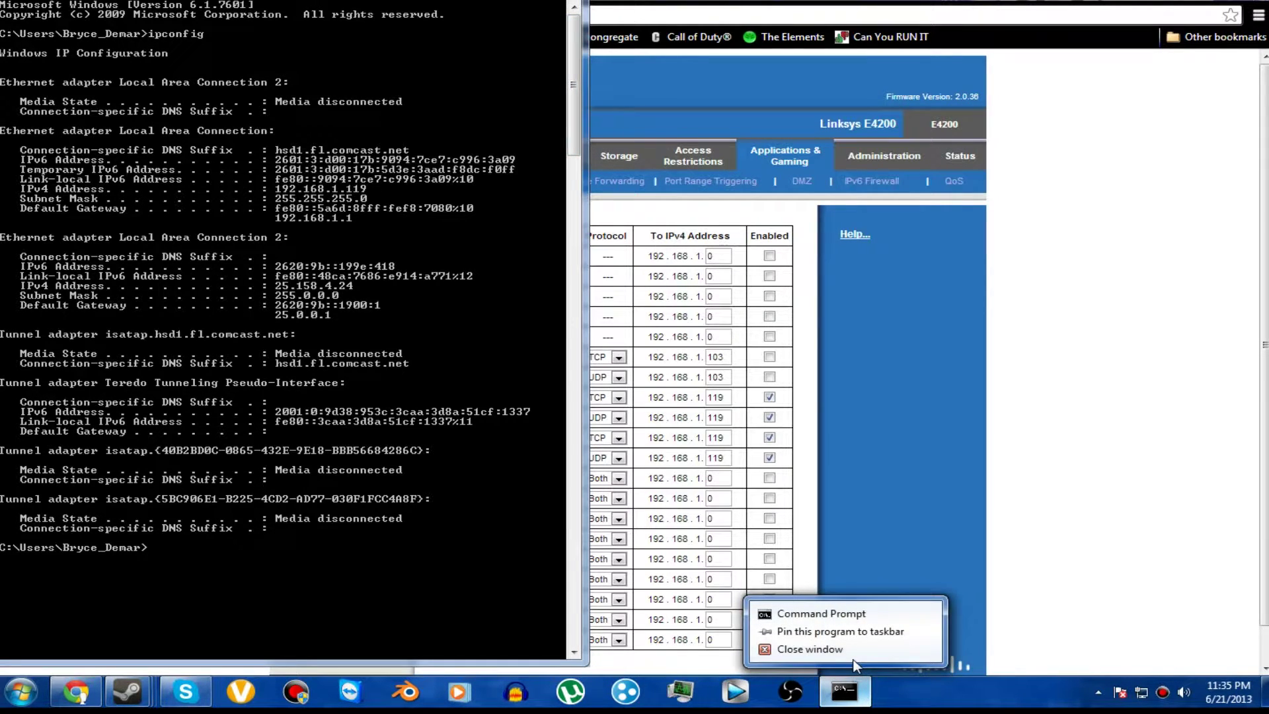
pyautogui.click(851, 653)
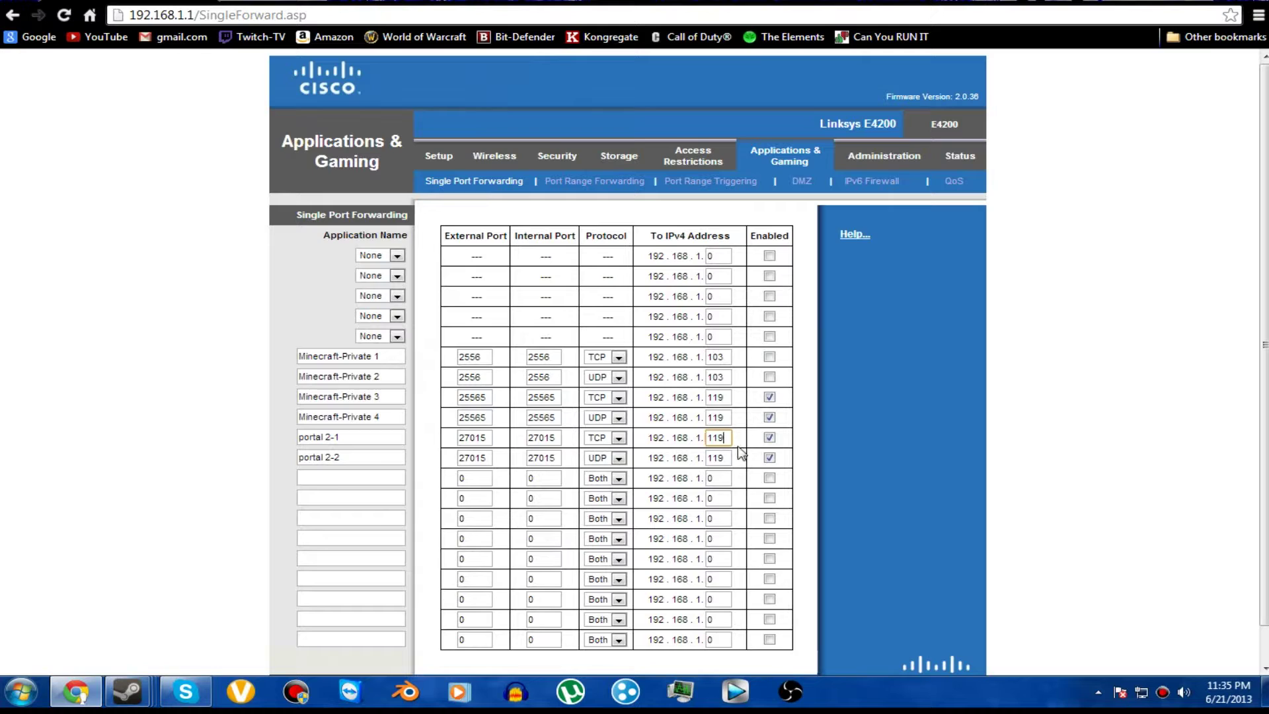
# Save the router's Portal 2 port forwarding settings, confirm, and show the desktop
pyautogui.scroll(-1, 628, 397)
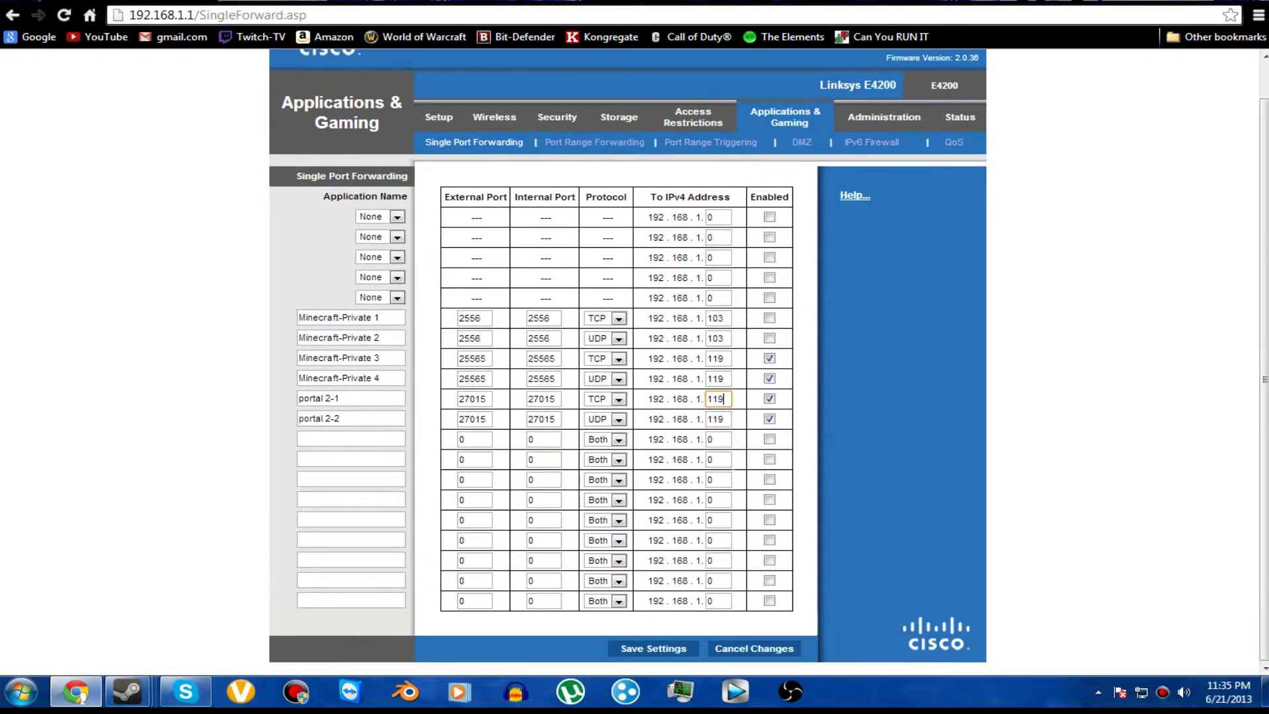
pyautogui.click(653, 648)
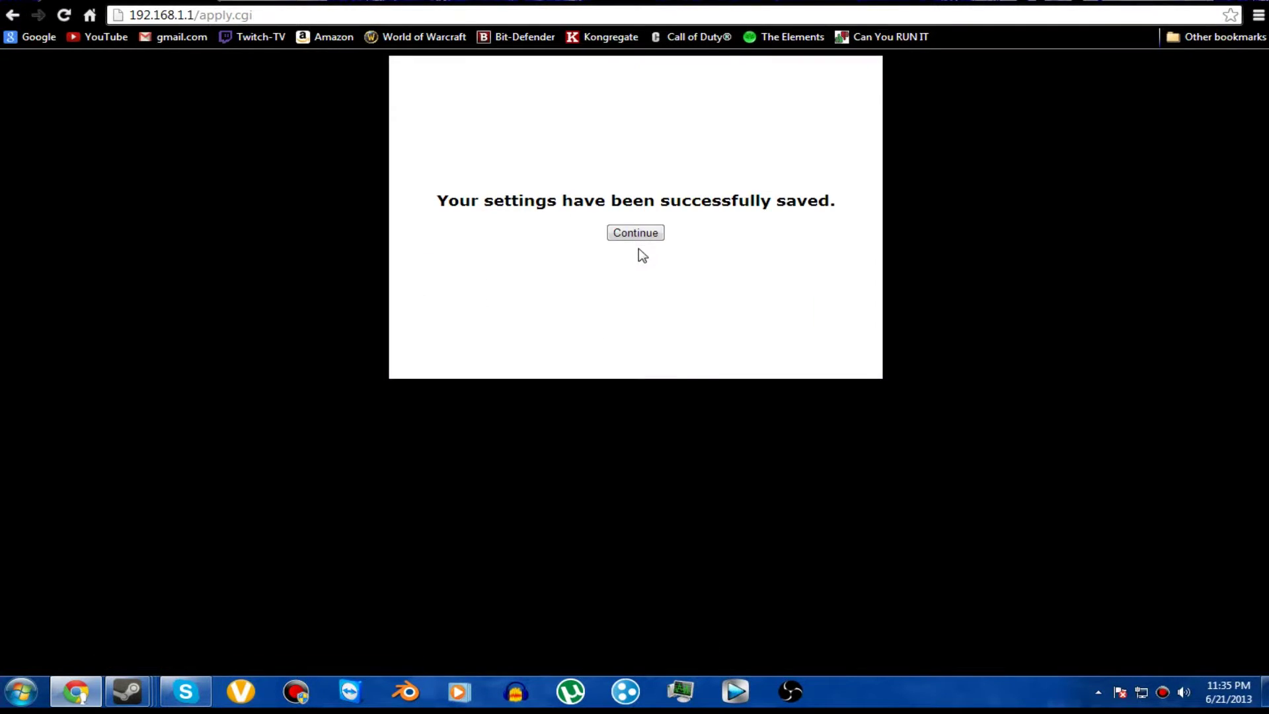
pyautogui.click(631, 236)
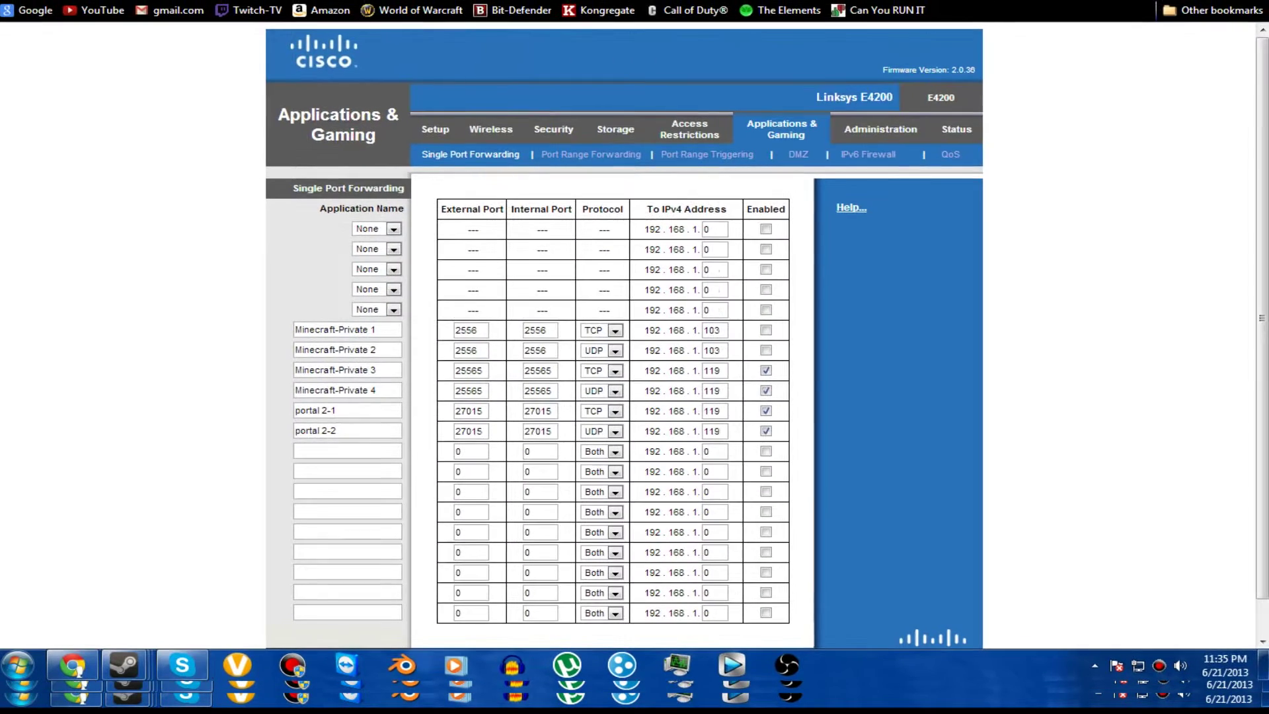
pyautogui.press('super+d')
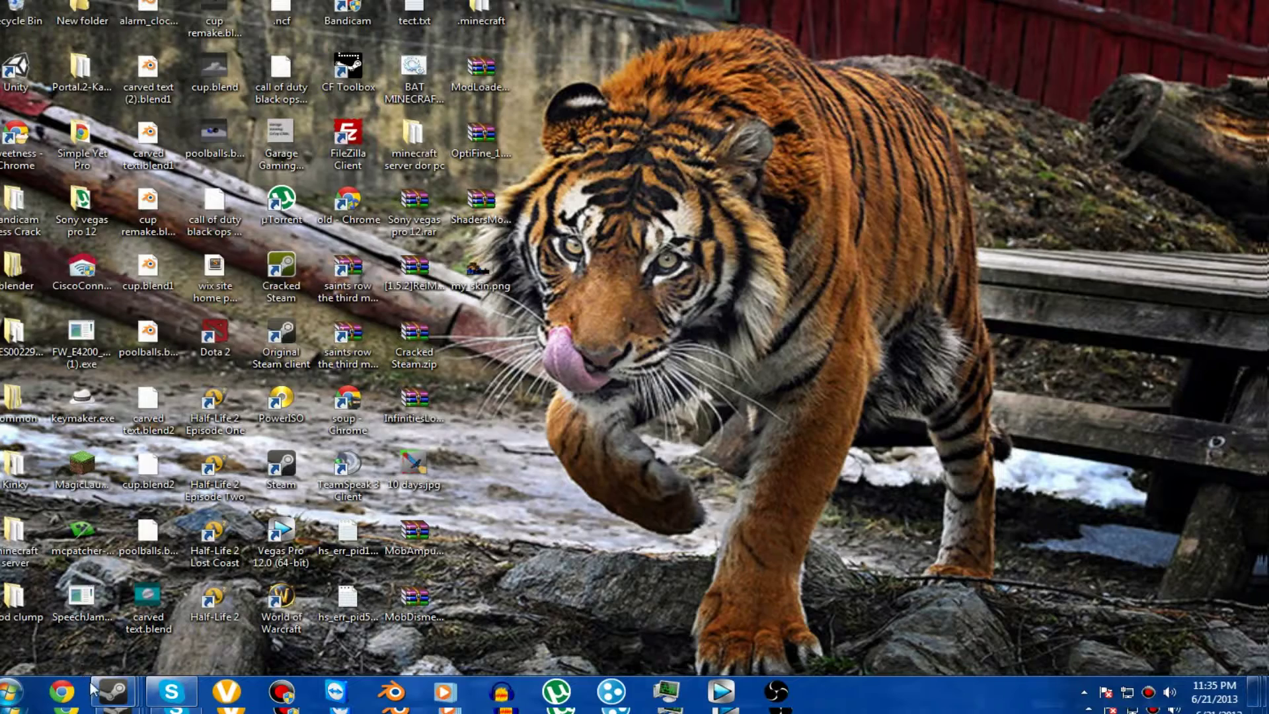
# Bring the Steam library forward and dismiss the Steam update news window
pyautogui.moveTo(111, 691)
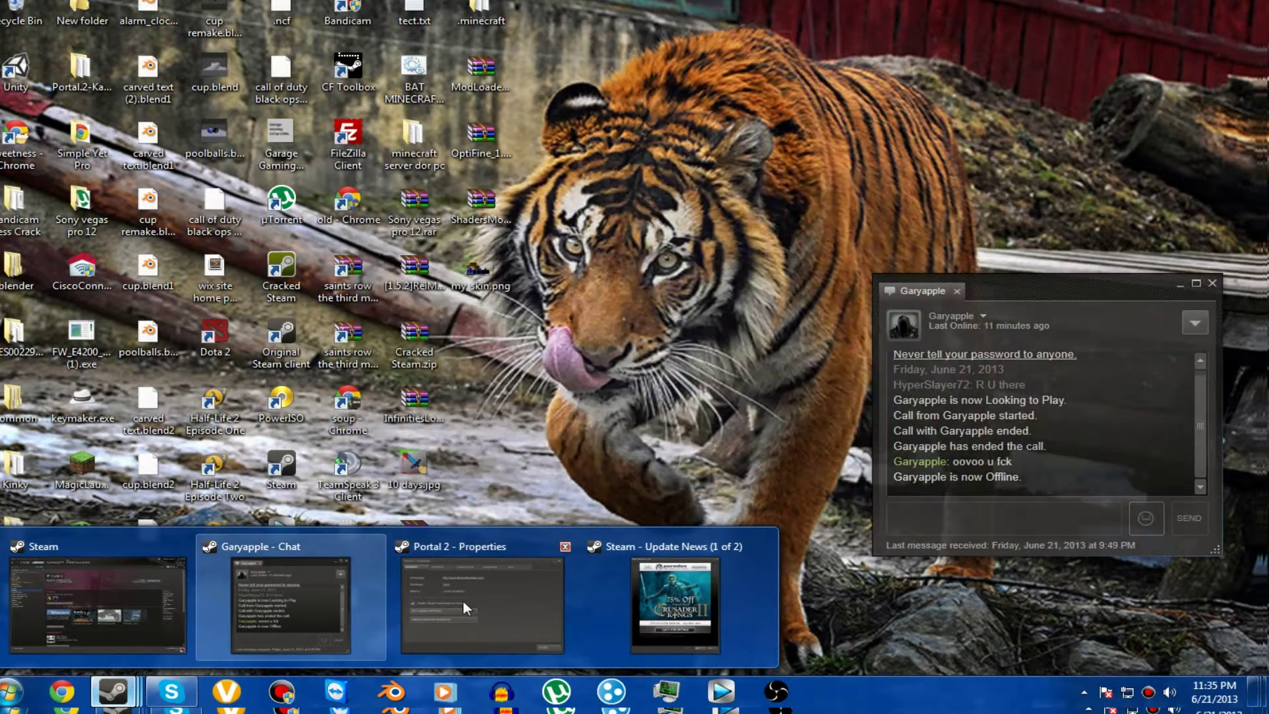
pyautogui.click(161, 586)
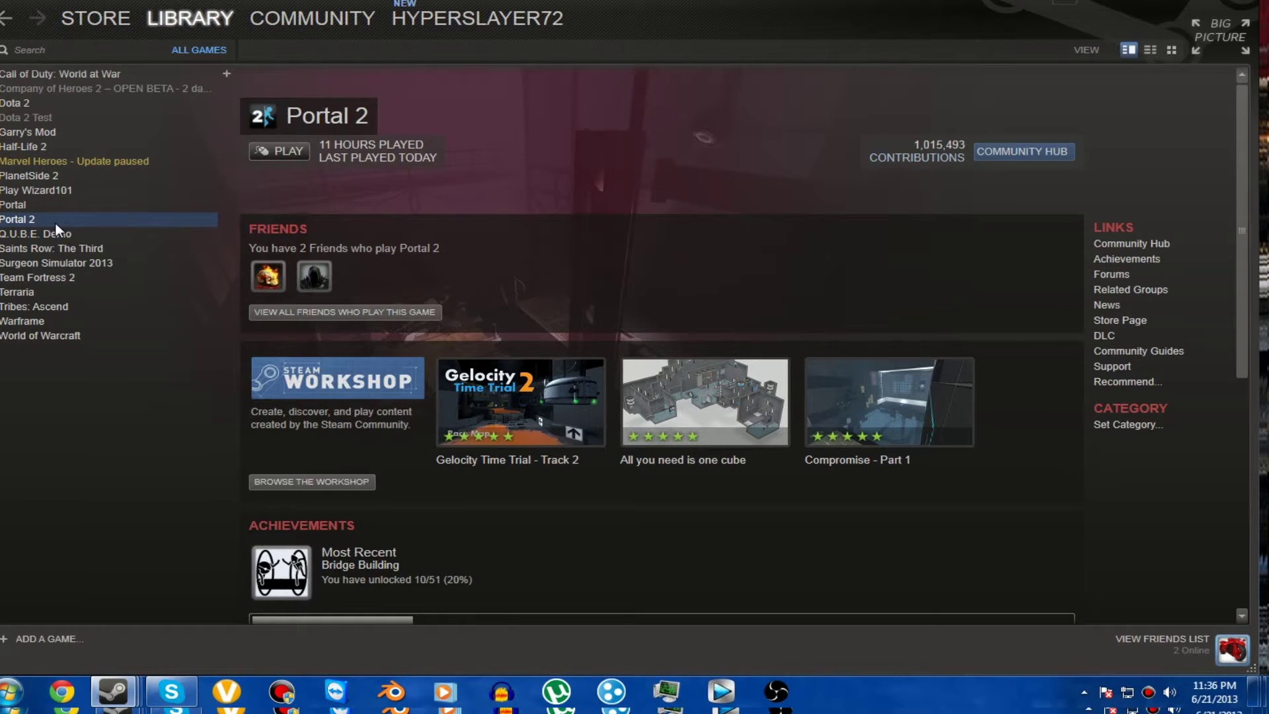
pyautogui.moveTo(112, 690)
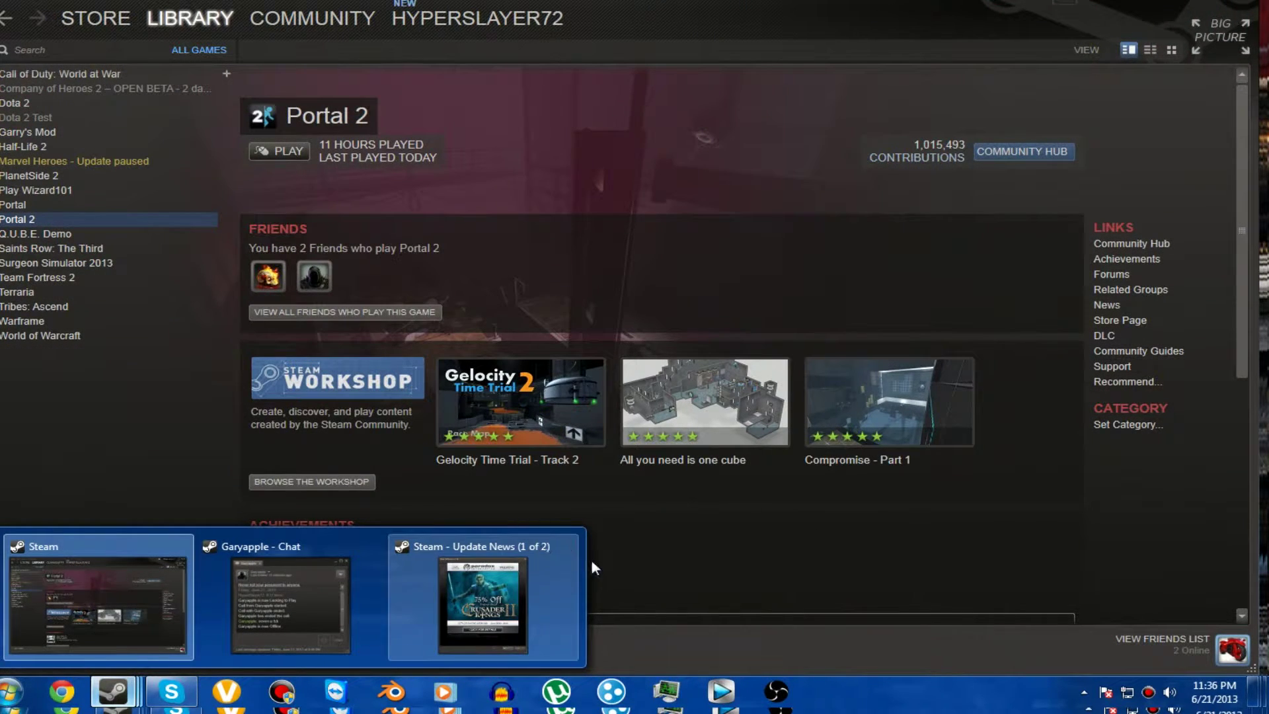
pyautogui.click(574, 553)
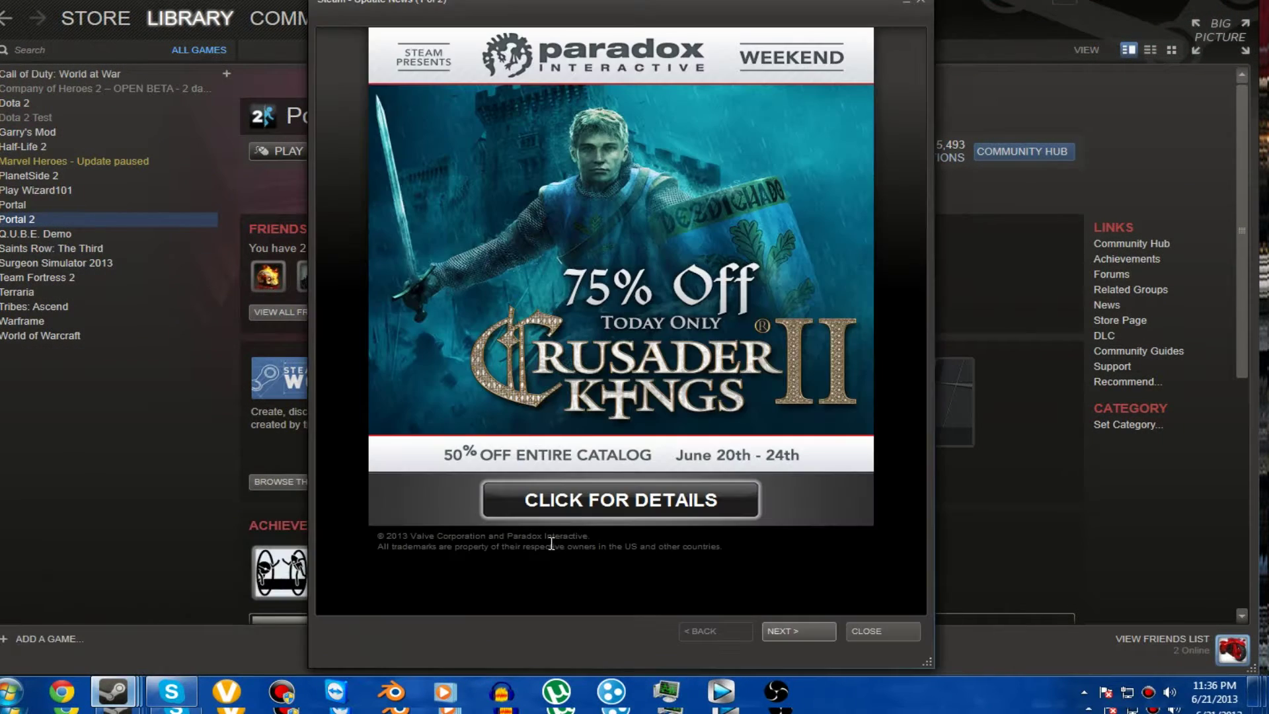
pyautogui.click(870, 633)
# Keep -console as Portal 2's launch option in Properties, then launch Portal 2
pyautogui.rightClick(33, 219)
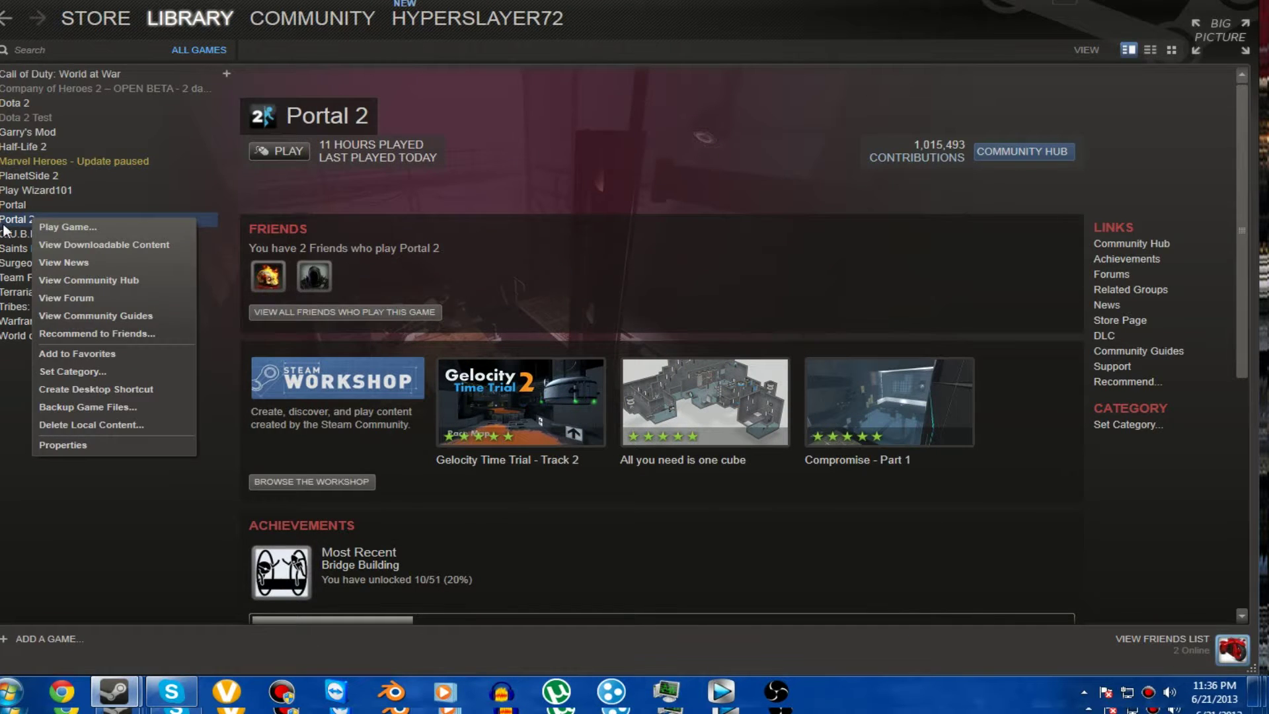
pyautogui.click(96, 451)
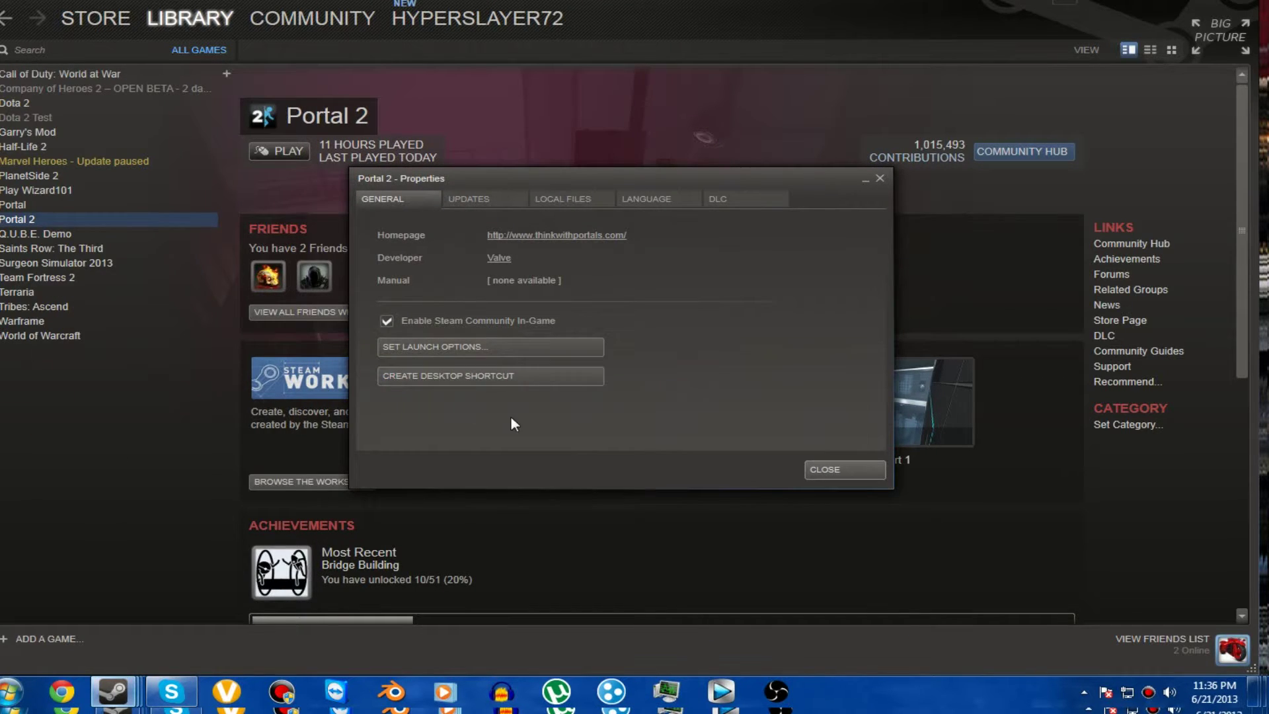
pyautogui.click(407, 348)
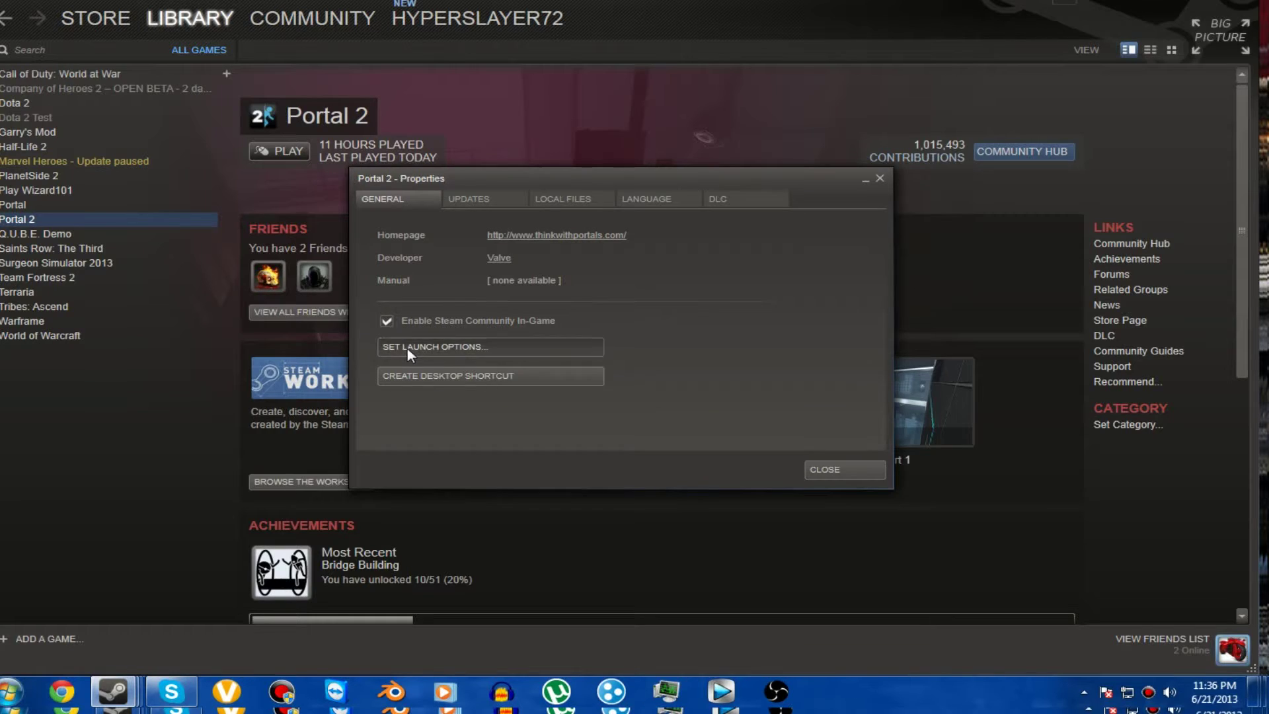
pyautogui.moveTo(572, 338); pyautogui.dragTo(425, 336)
pyautogui.click(520, 338)
pyautogui.click(555, 338)
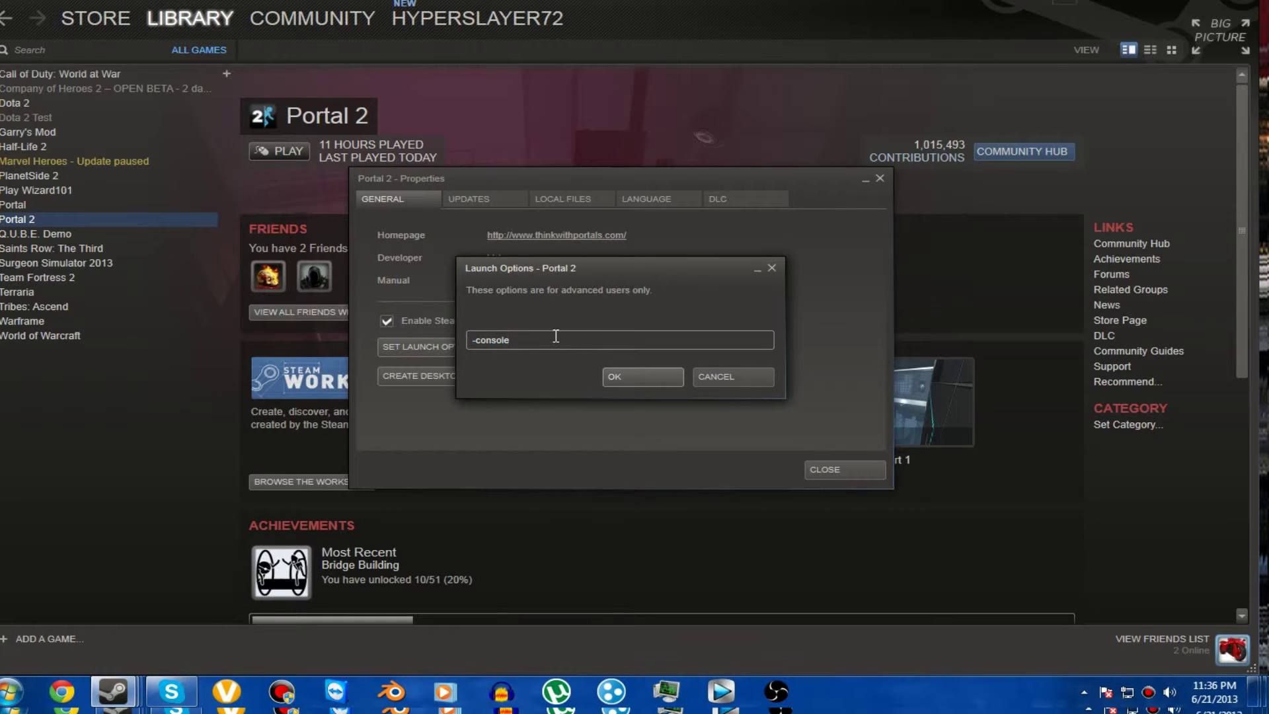
pyautogui.moveTo(518, 339); pyautogui.dragTo(492, 341)
pyautogui.click(524, 336)
pyautogui.click(635, 374)
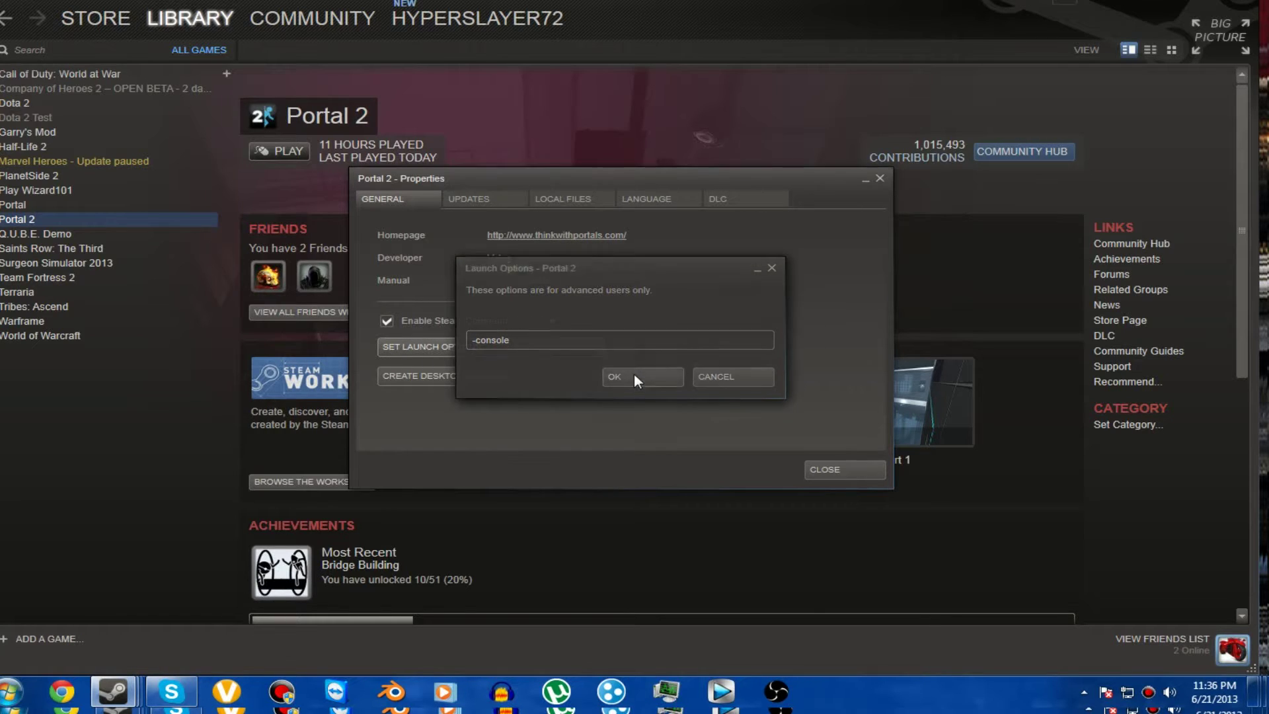
pyautogui.click(844, 471)
pyautogui.click(293, 149)
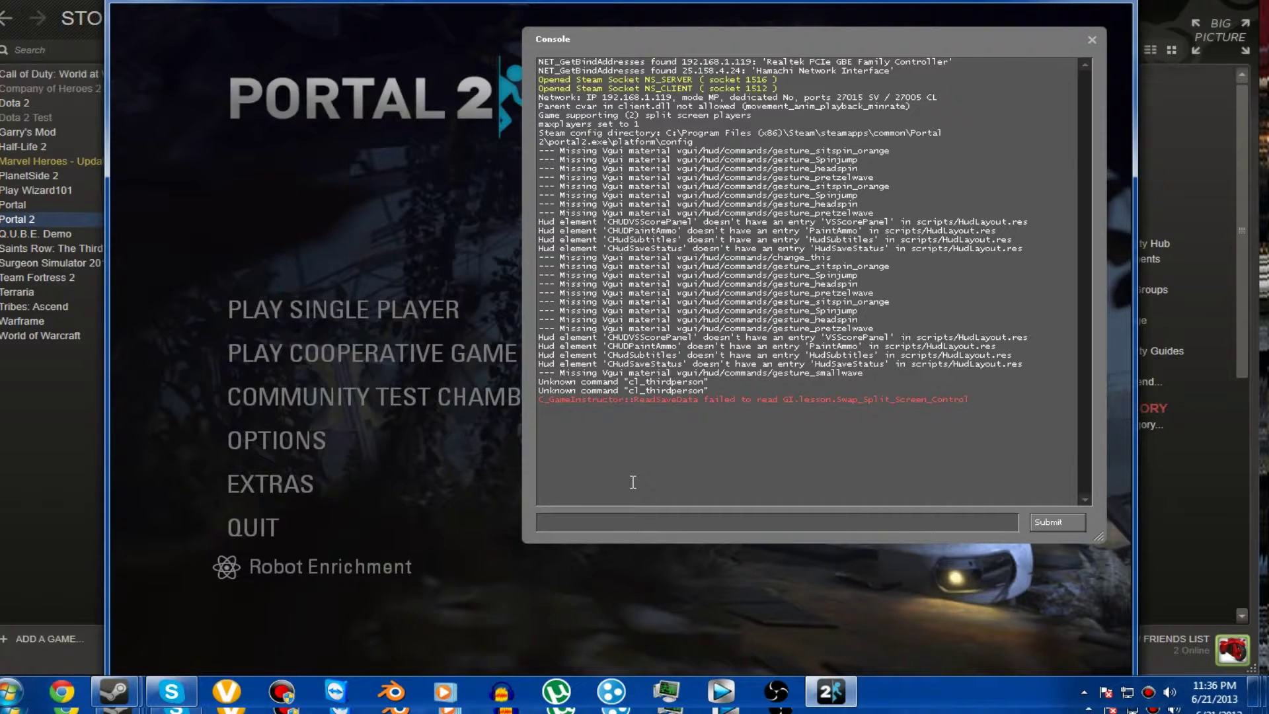
# Type 'map map' into the Portal 2 console, then switch to Google Chrome
pyautogui.write('map')
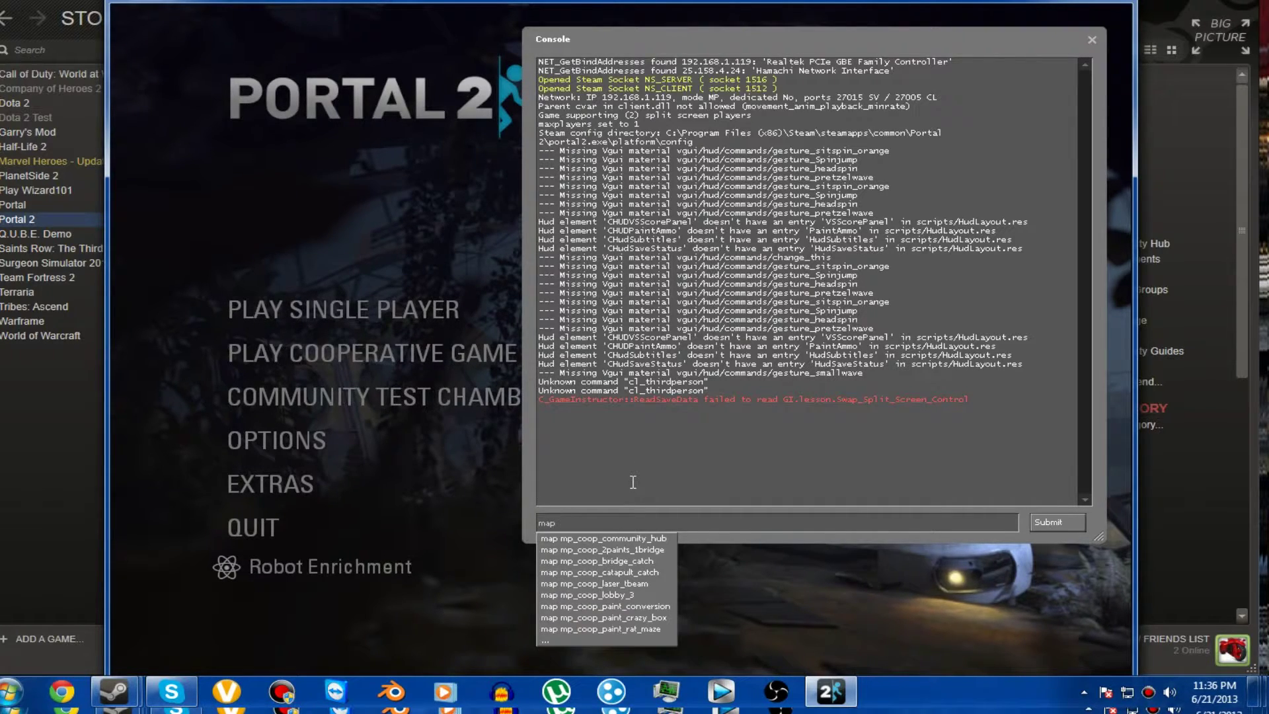
pyautogui.write(' map')
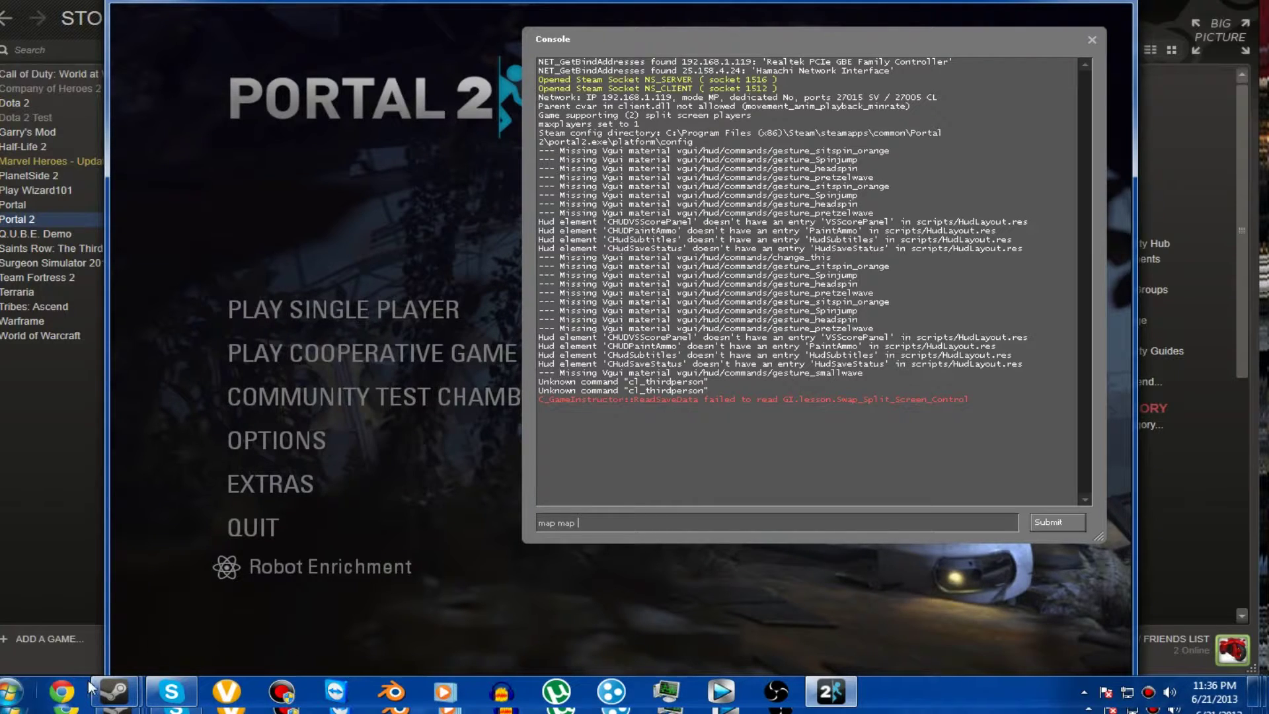
pyautogui.click(57, 694)
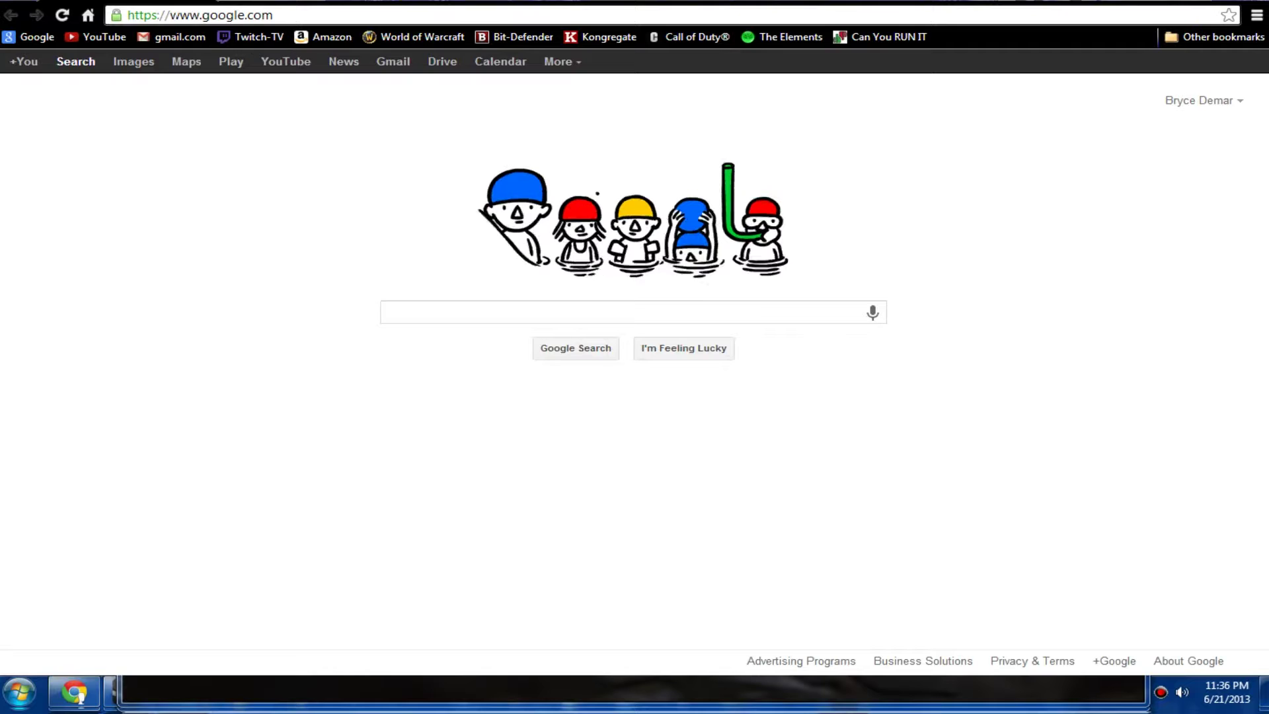
# Reopen the 'Portal 2 COOP WORKS!' Pastebin guide from Chrome's browsing history
pyautogui.click(1257, 15)
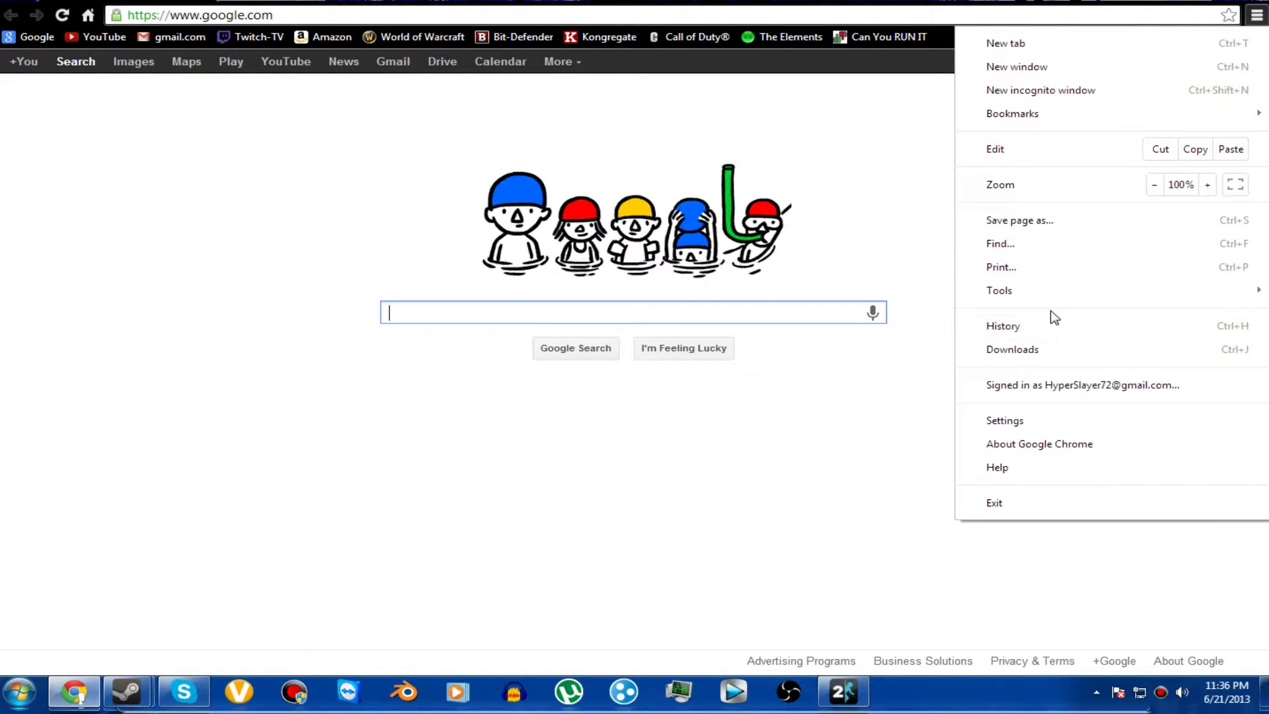
pyautogui.click(1033, 329)
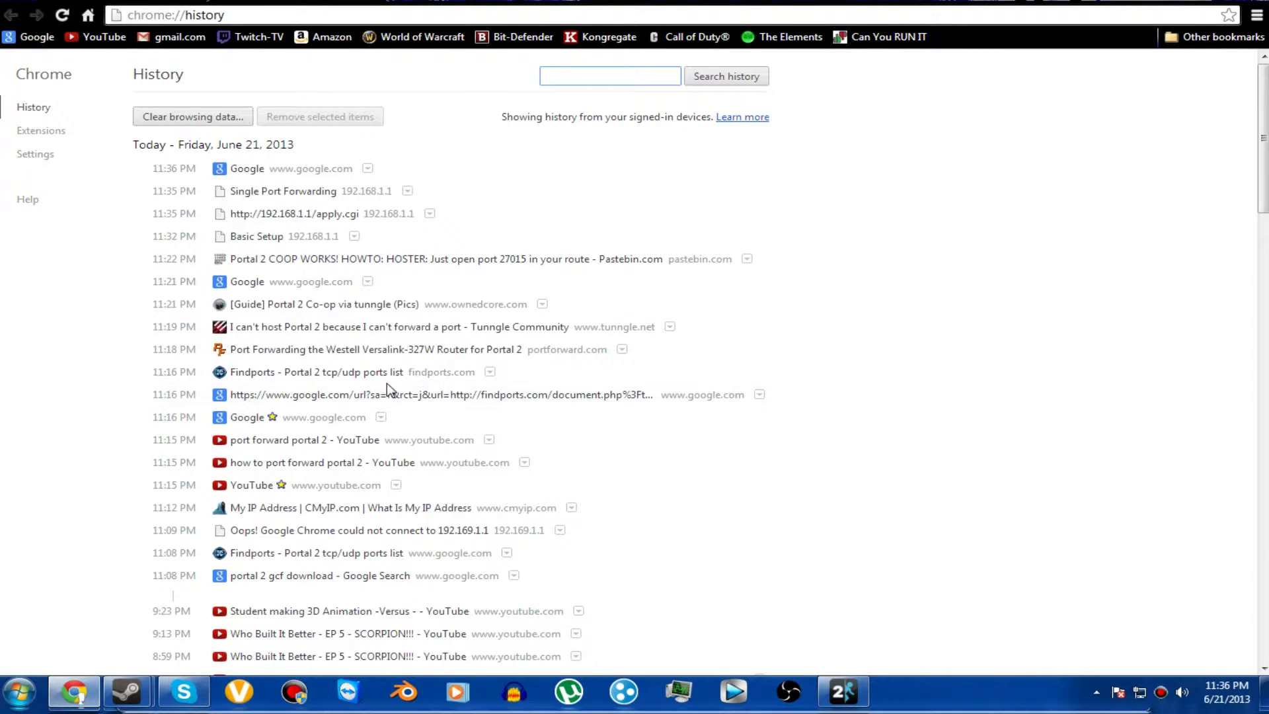
pyautogui.scroll(-2, 384, 390)
pyautogui.scroll(2, 383, 390)
pyautogui.click(268, 259)
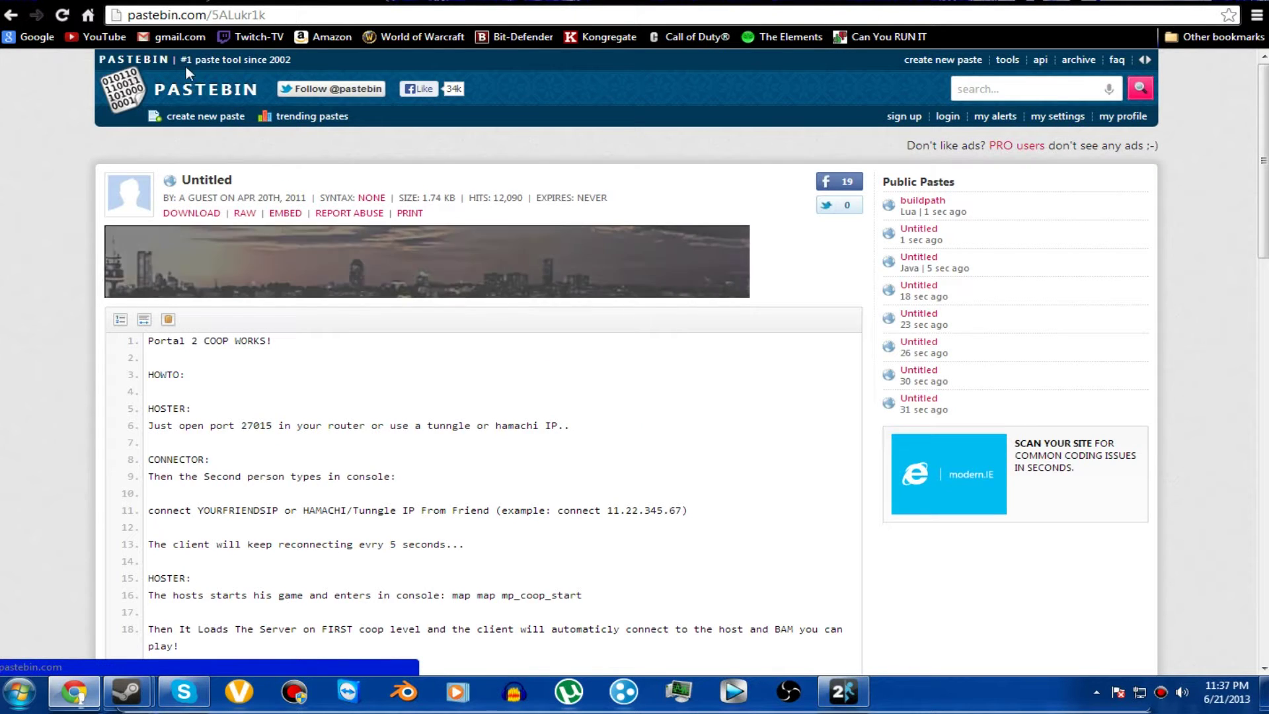
# Scroll through the guide's co-op map list, briefly selecting mp_coop_multifling_1 on line 39
pyautogui.scroll(-3, 969, 423)
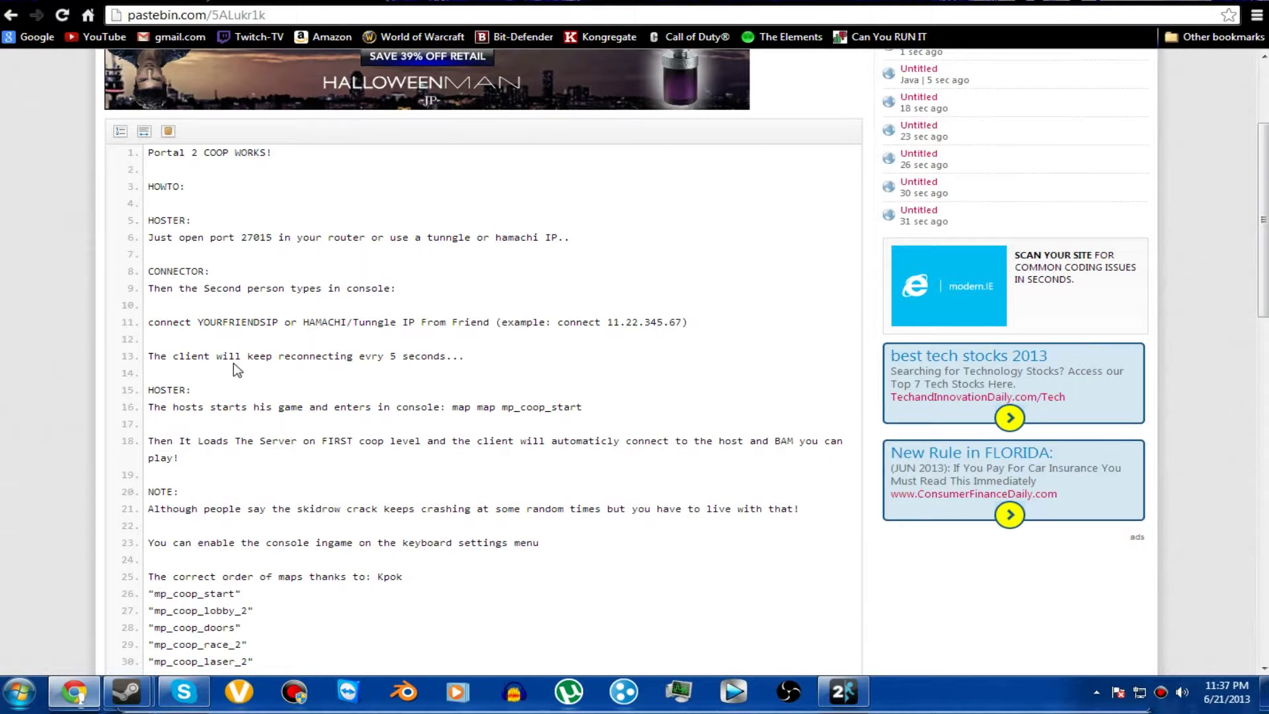
pyautogui.scroll(-1, 515, 431)
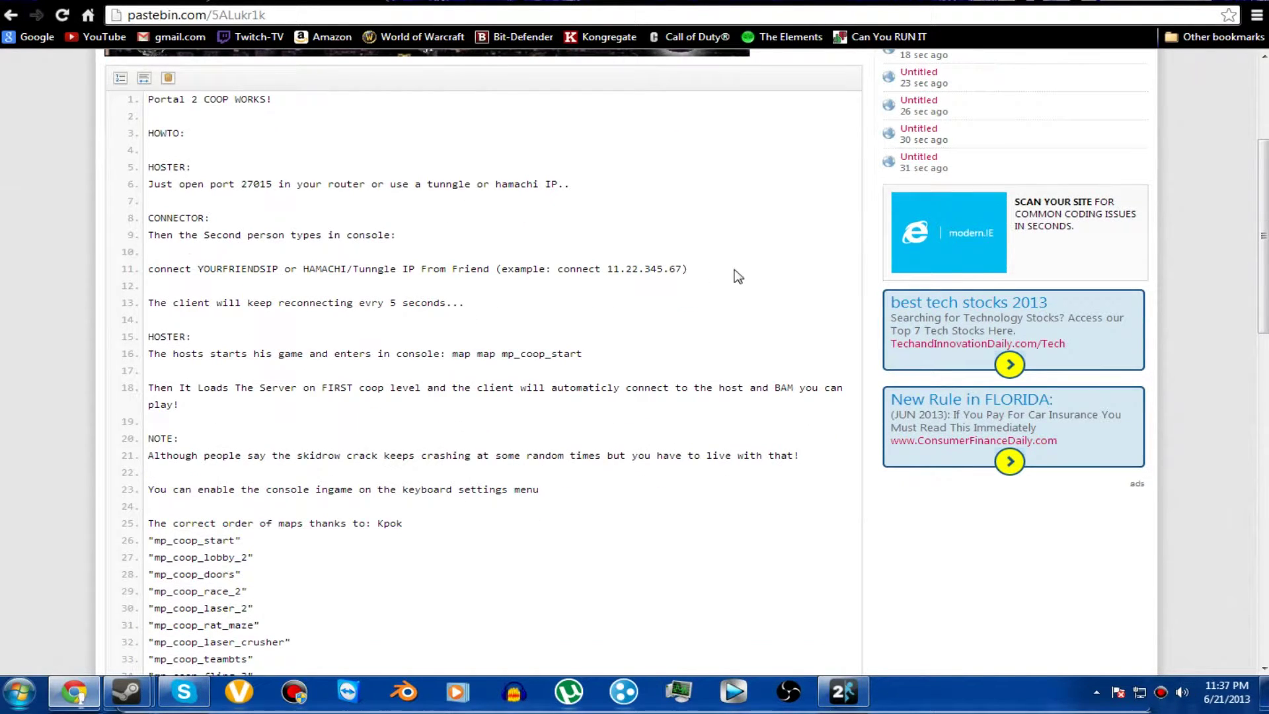
pyautogui.scroll(-2, 585, 360)
pyautogui.scroll(-5, 582, 359)
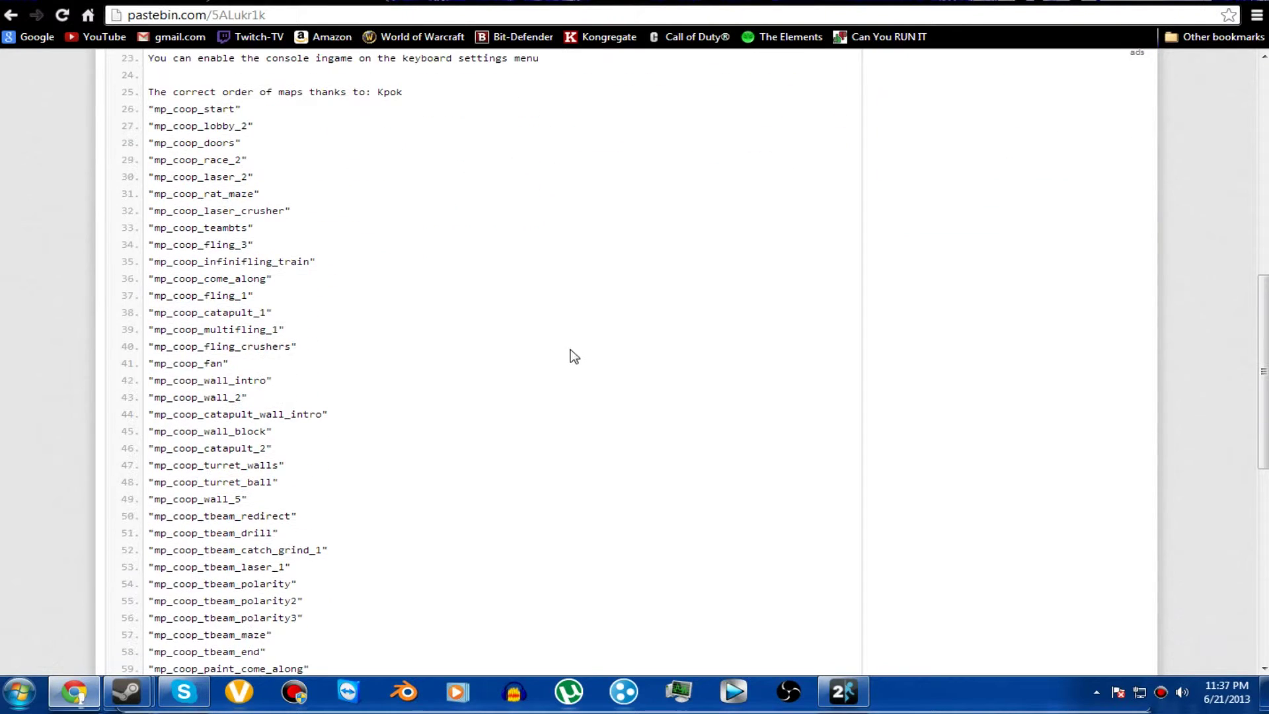
pyautogui.scroll(-1, 159, 116)
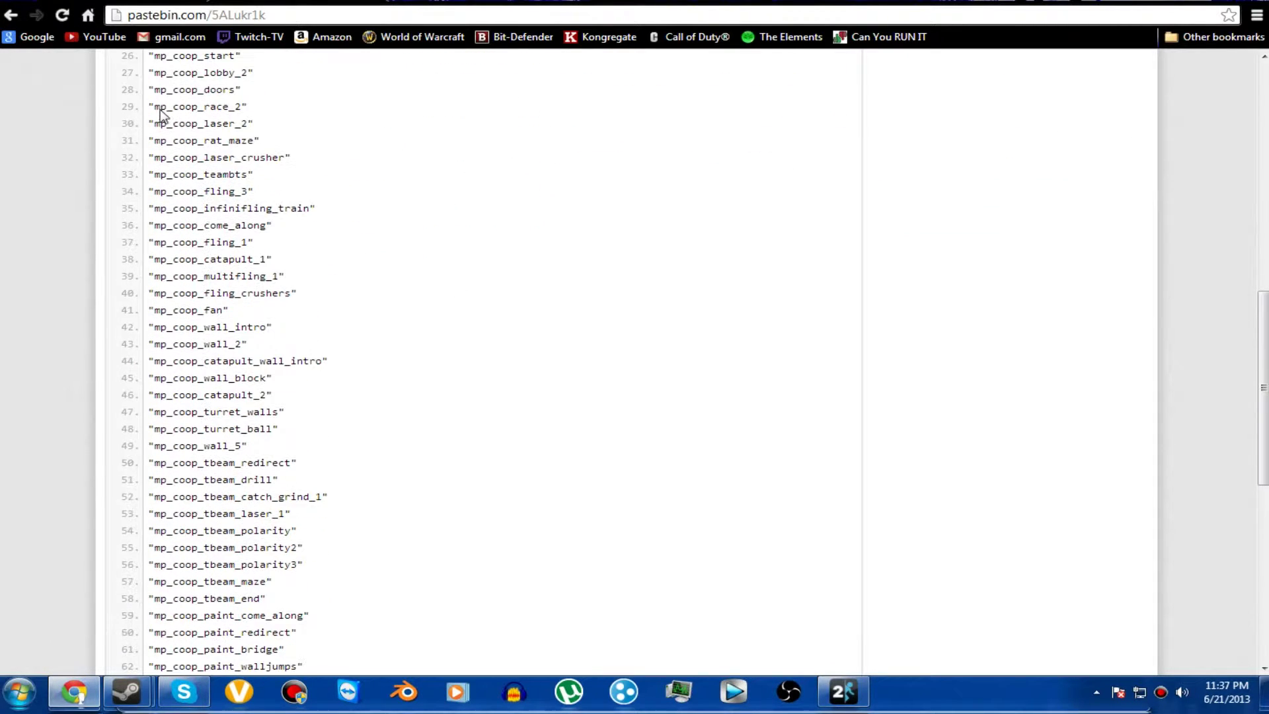
pyautogui.scroll(1, 158, 116)
pyautogui.scroll(-1, 209, 113)
pyautogui.scroll(1, 252, 363)
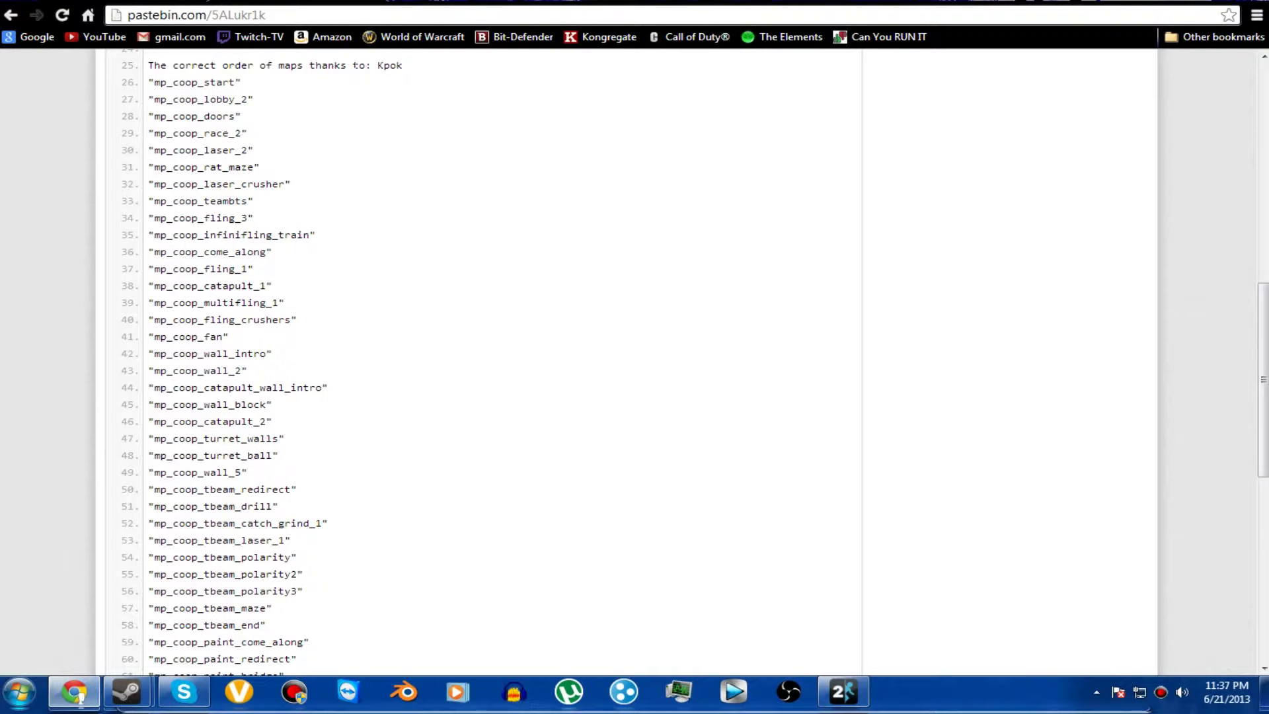
pyautogui.scroll(-1, 308, 161)
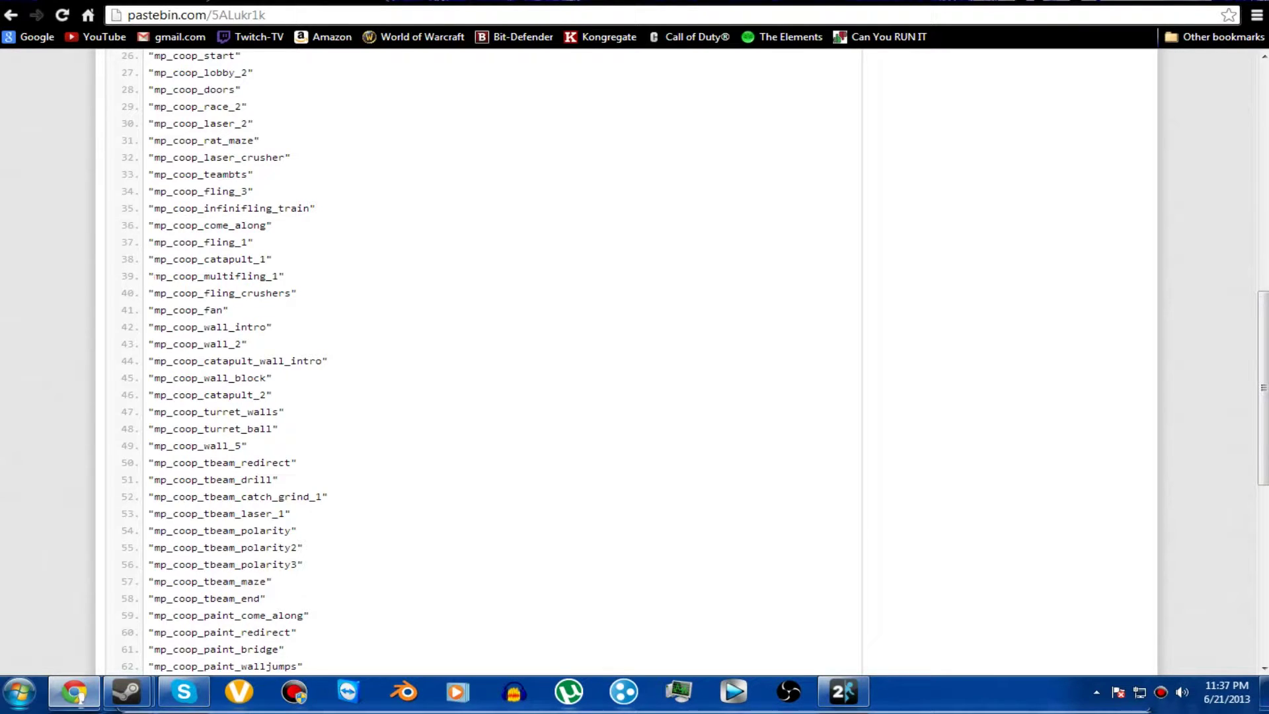
pyautogui.moveTo(153, 276); pyautogui.dragTo(272, 276)
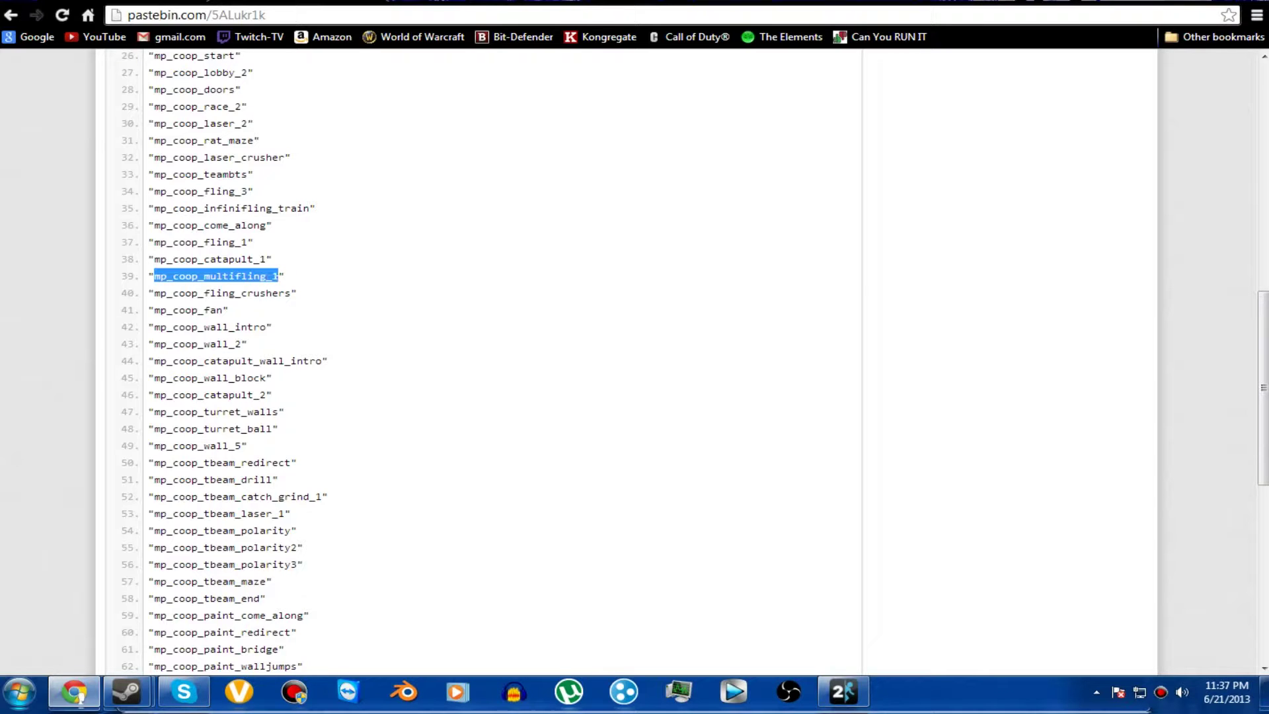
pyautogui.click(368, 280)
# Select the map name mp_coop_lobby_2 and switch to the Portal 2 console
pyautogui.scroll(3, 368, 279)
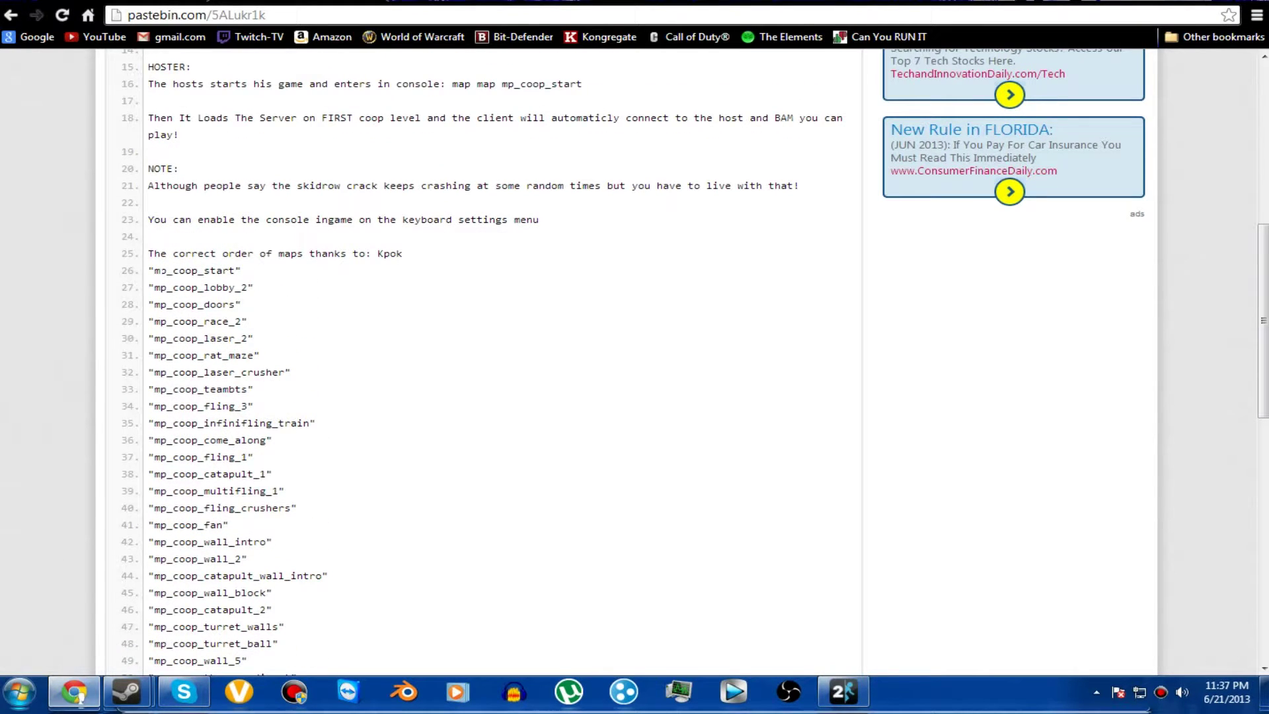
pyautogui.scroll(-1, 171, 373)
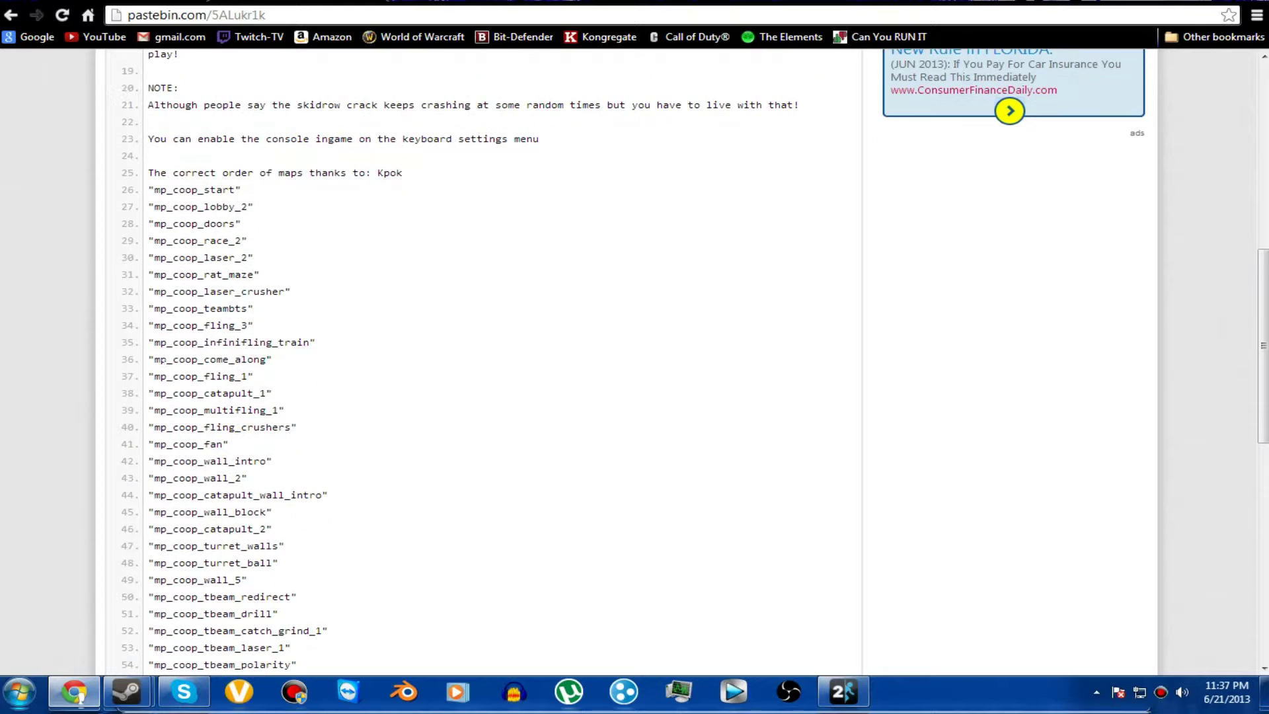
pyautogui.scroll(1, 164, 373)
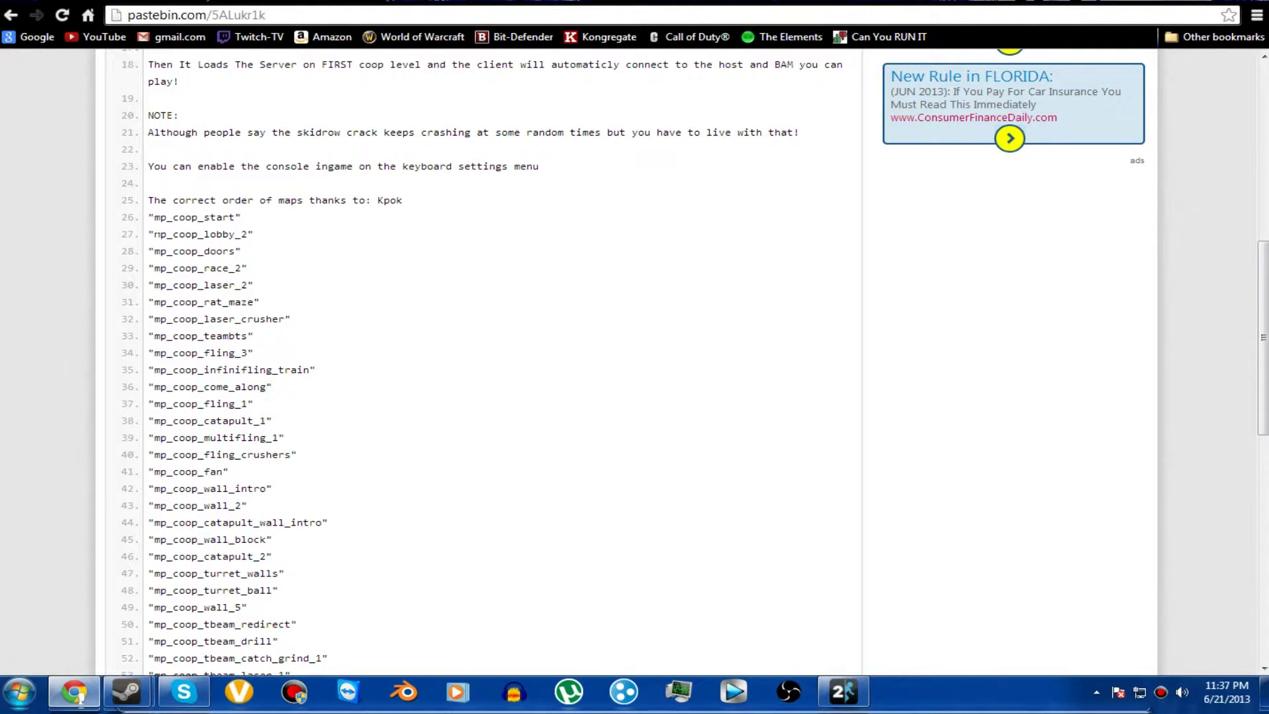
pyautogui.moveTo(159, 234); pyautogui.dragTo(228, 234)
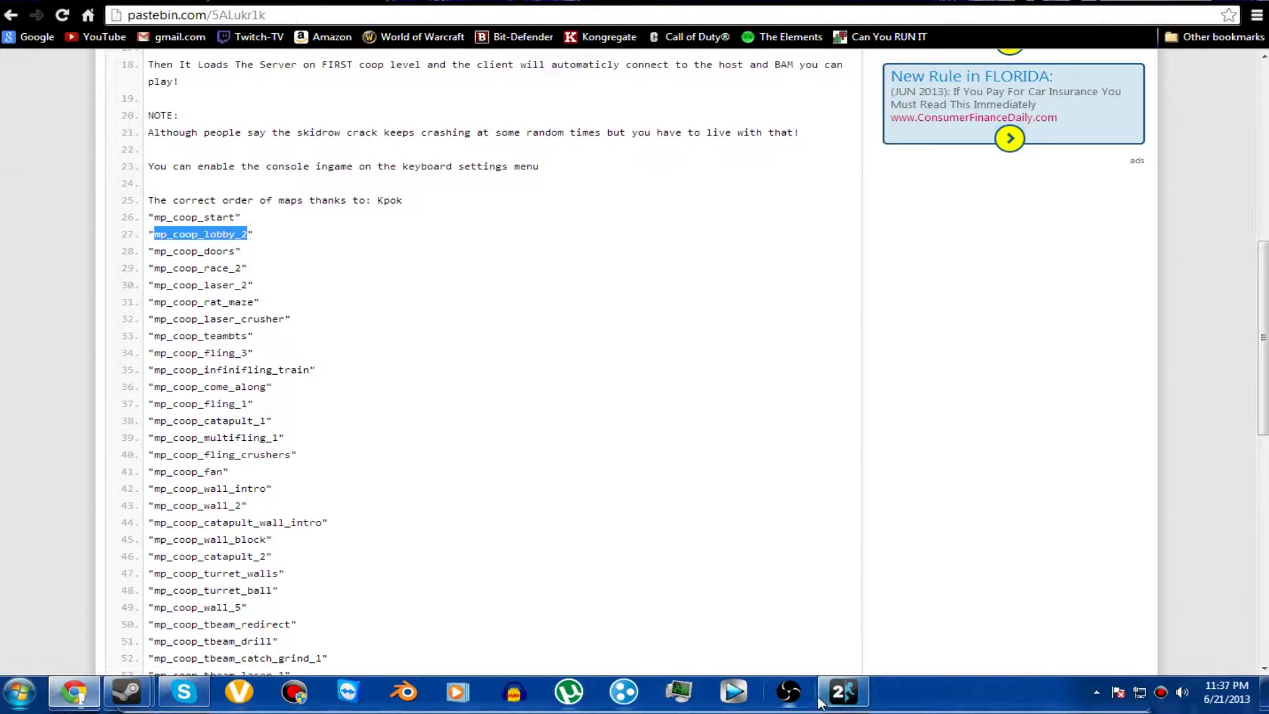
pyautogui.click(844, 691)
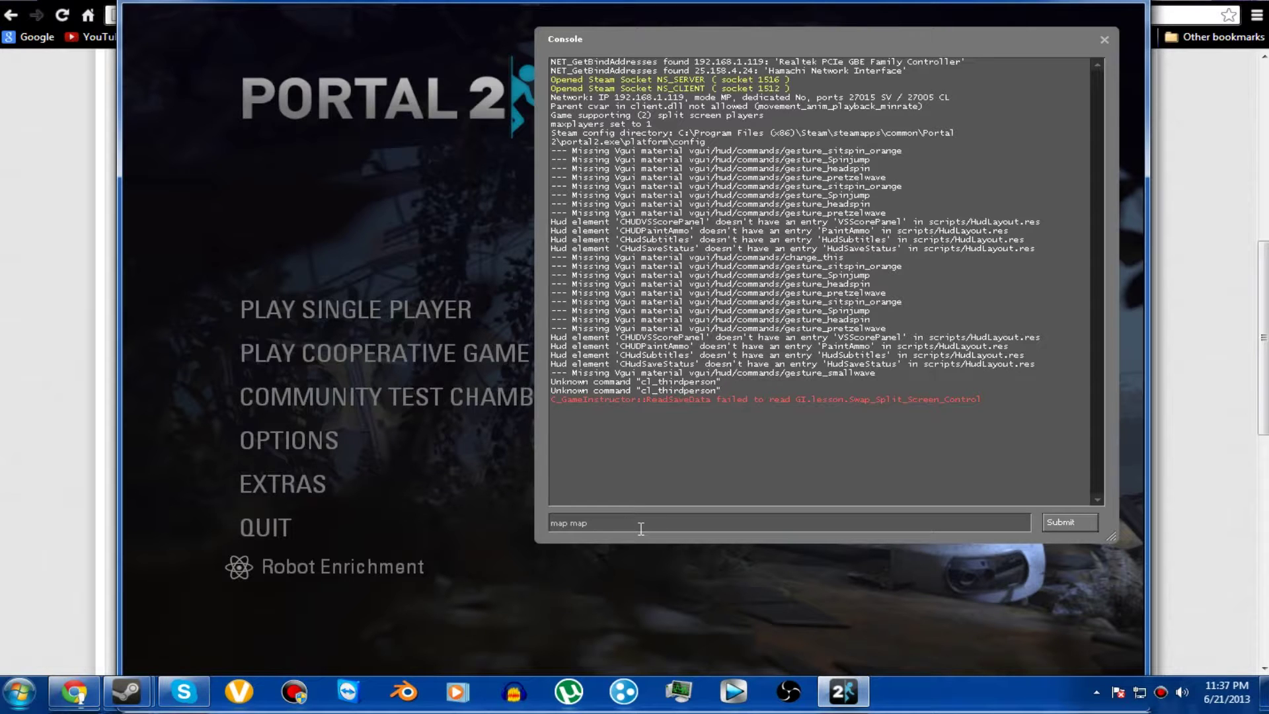
# Paste mp_coop_lobby_2 into the map command, submit it, close the console, and dismiss Disconnected
pyautogui.write('mp_coop_lobby_2')
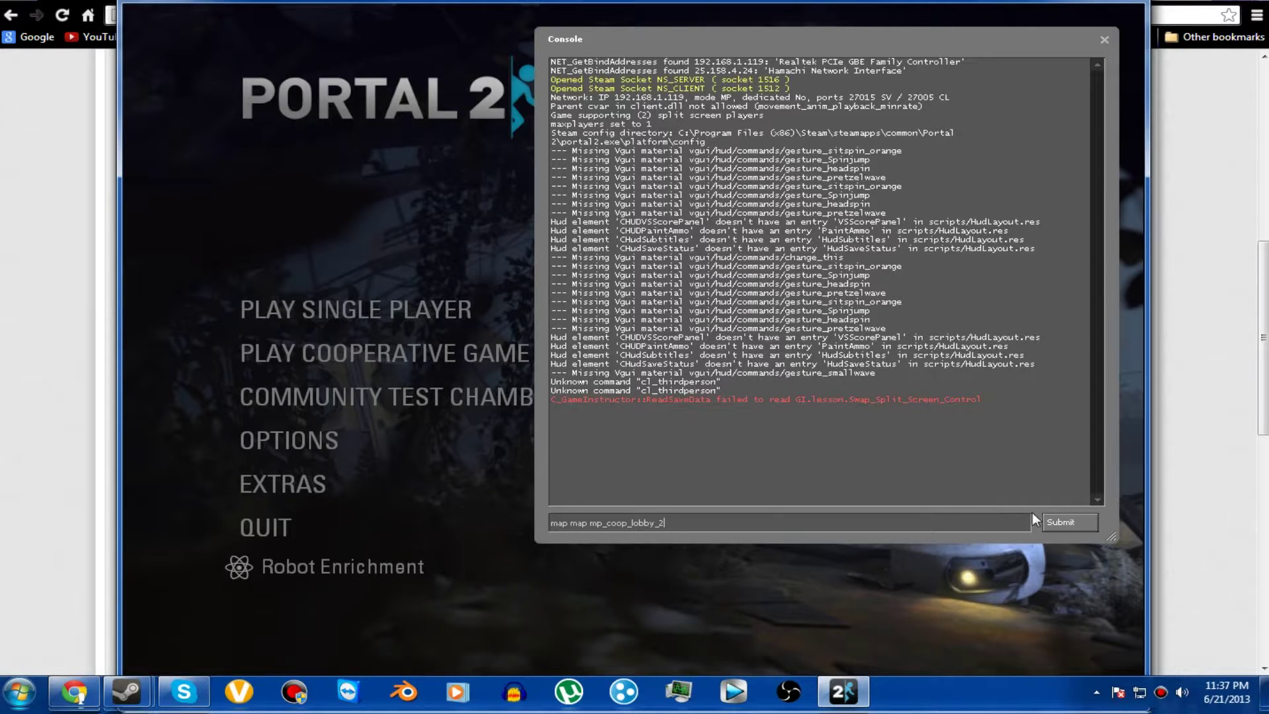
pyautogui.click(1078, 526)
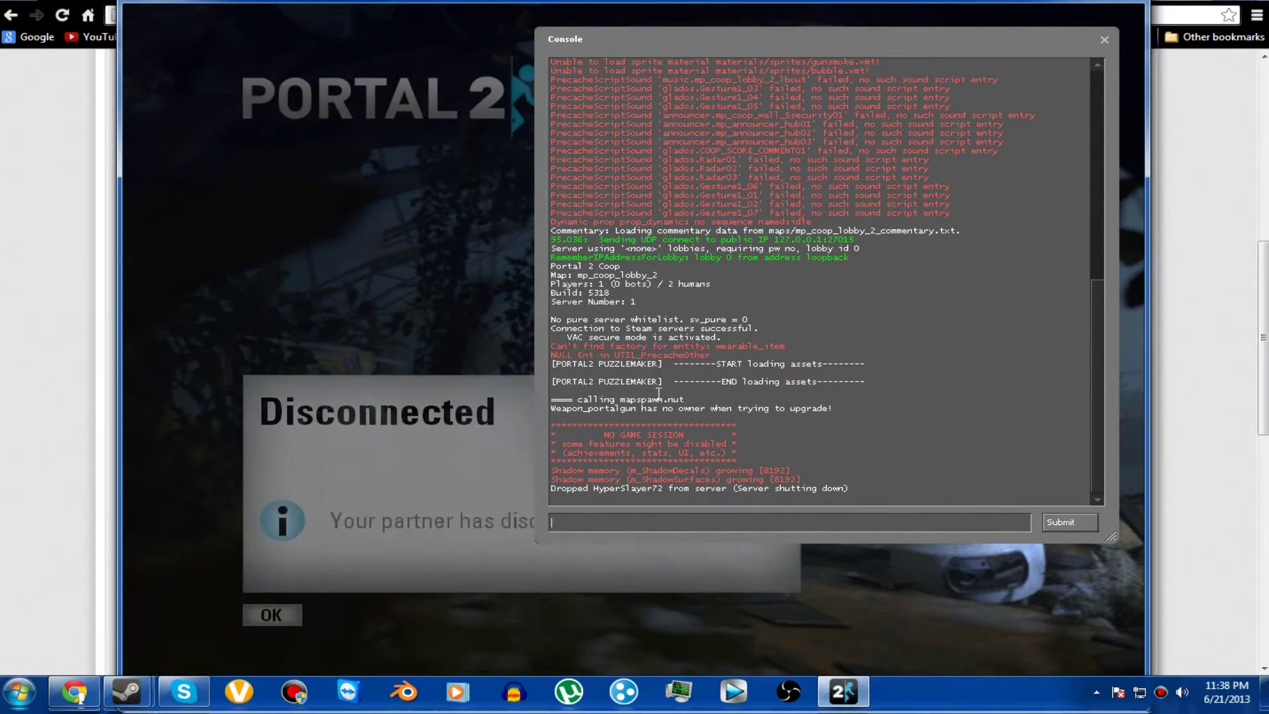
pyautogui.moveTo(551, 489); pyautogui.dragTo(912, 487)
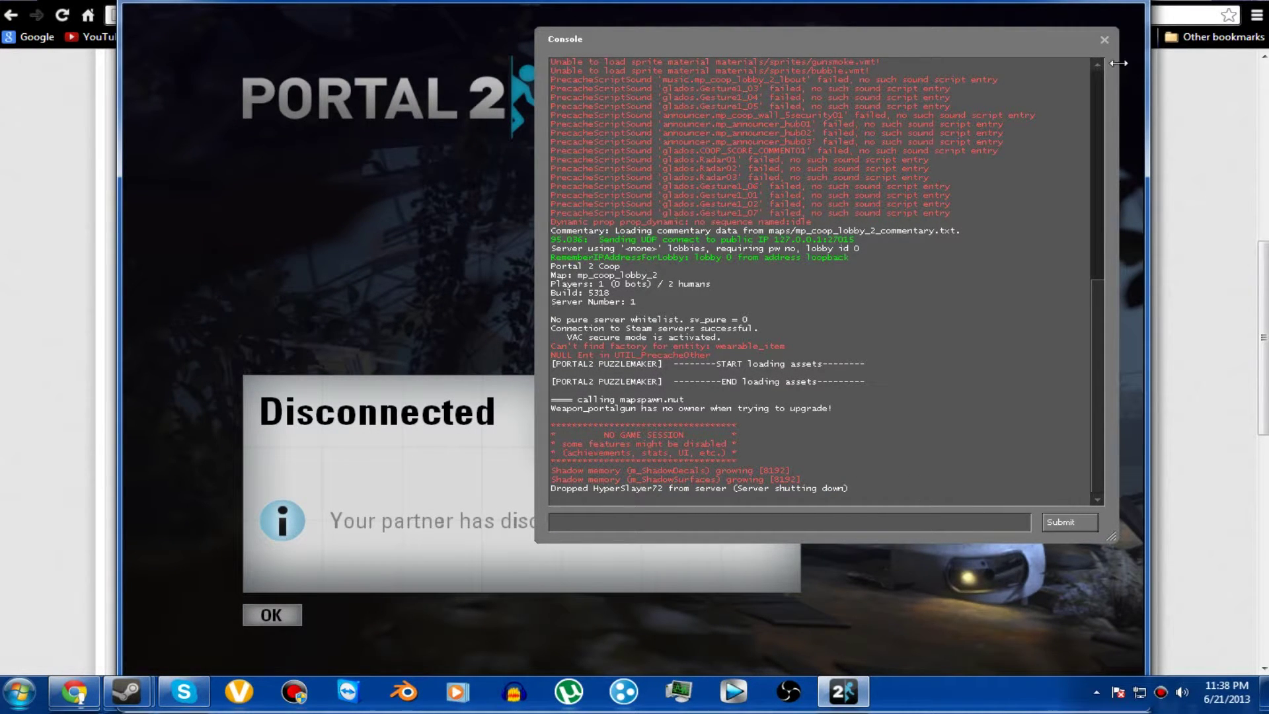
pyautogui.click(1104, 39)
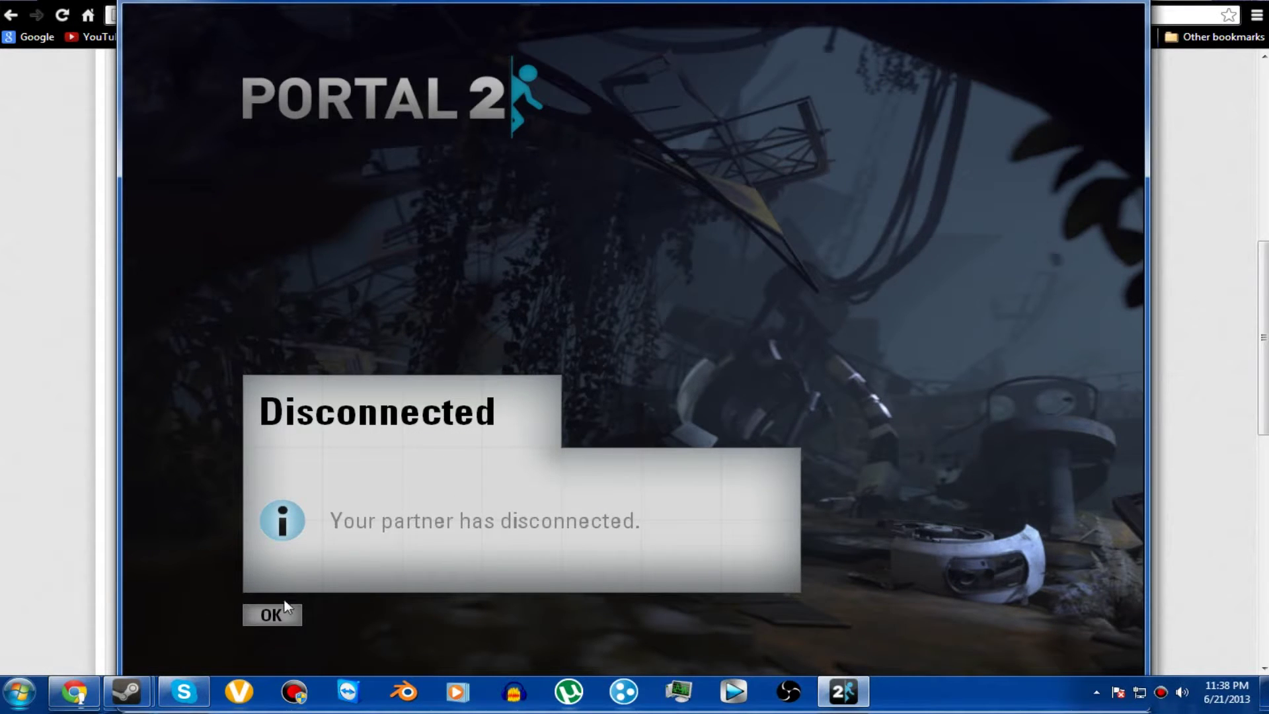
pyautogui.click(295, 616)
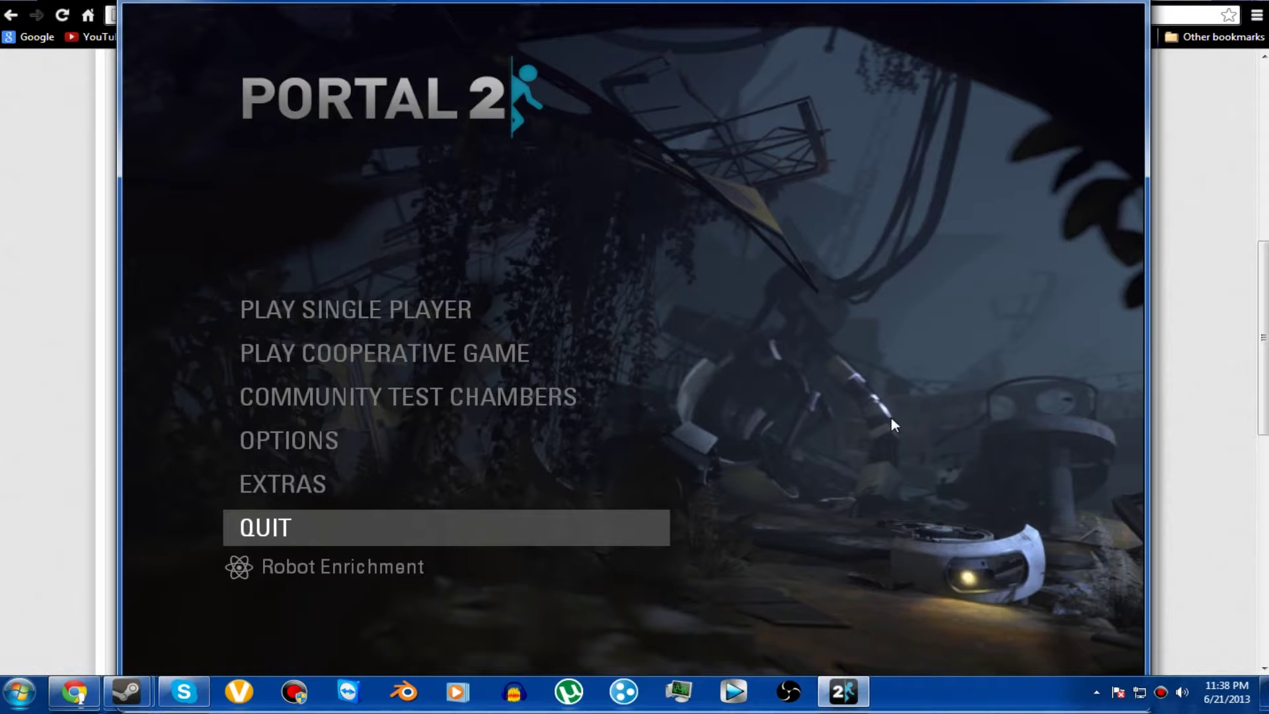
# Reopen Portal 2's developer console over the main menu with the ` key
pyautogui.press('Up')
pyautogui.press('Up')
pyautogui.press('Up')
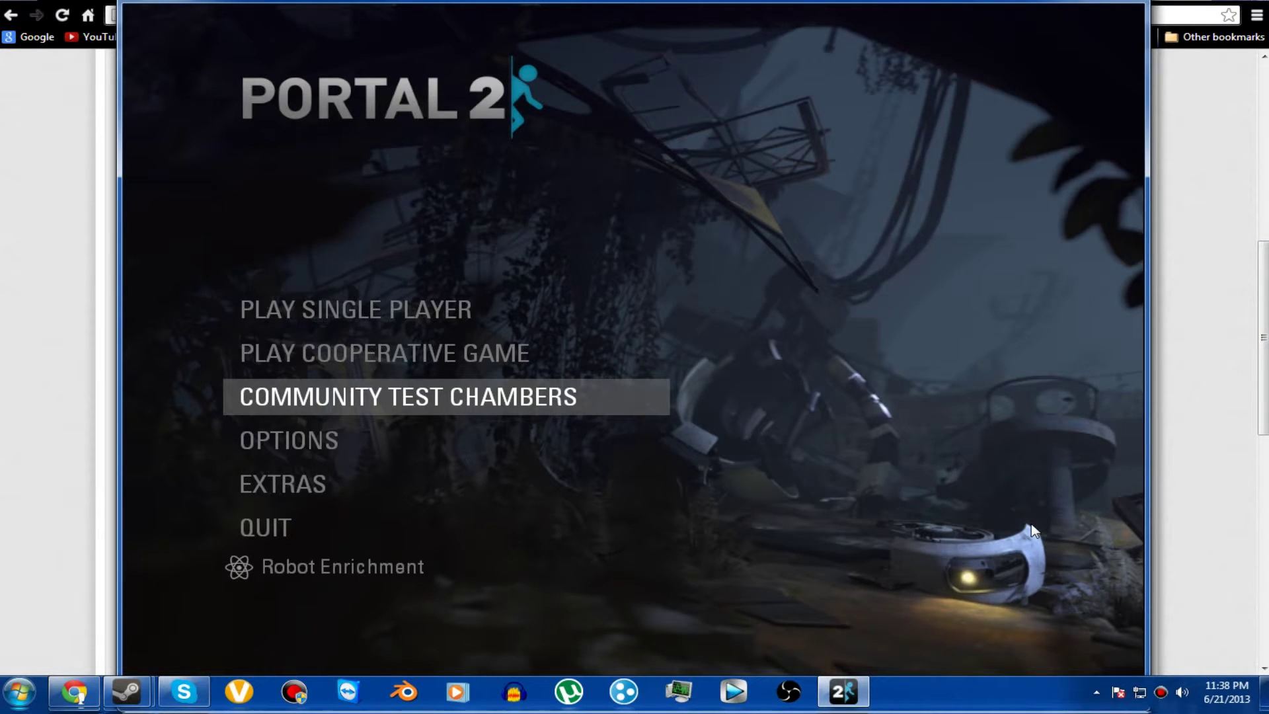
pyautogui.press('`')
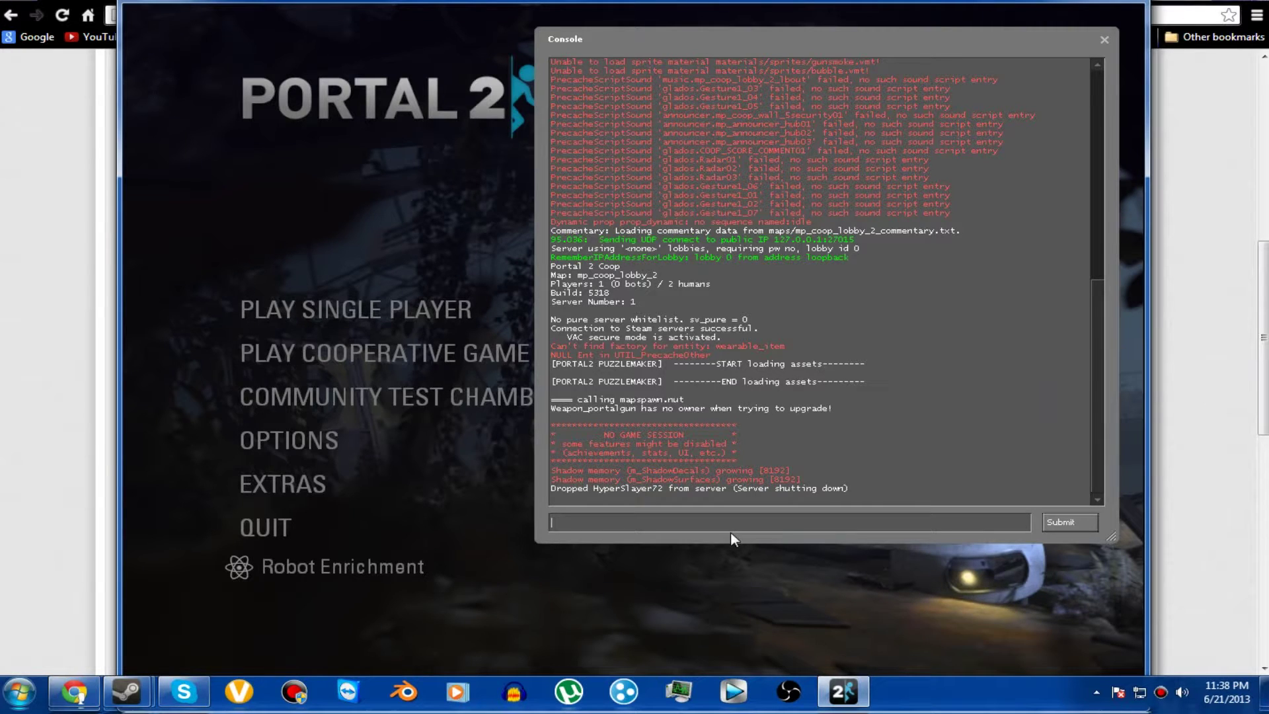
pyautogui.press('`')
pyautogui.press('`')
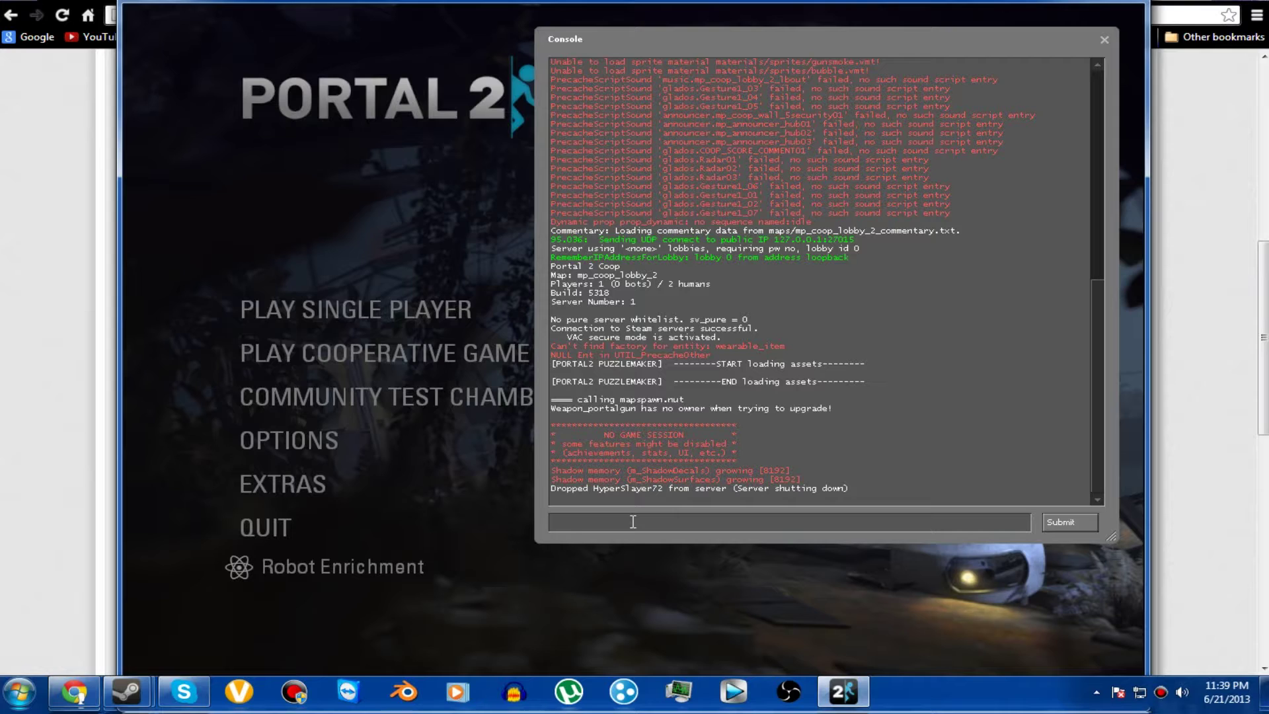
# Erase the Pastebin URL from Chrome's address bar after testing ` and ~, then return to Portal 2
pyautogui.click(20, 332)
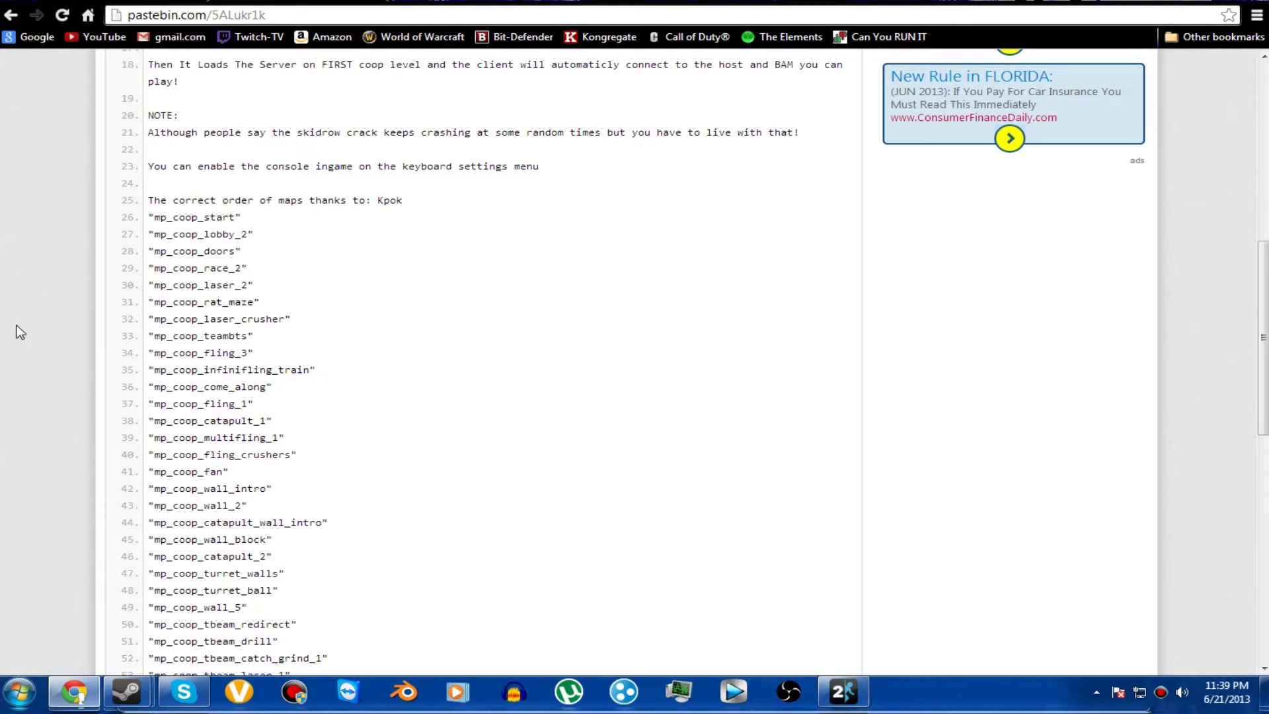
pyautogui.moveTo(266, 15); pyautogui.dragTo(211, 15)
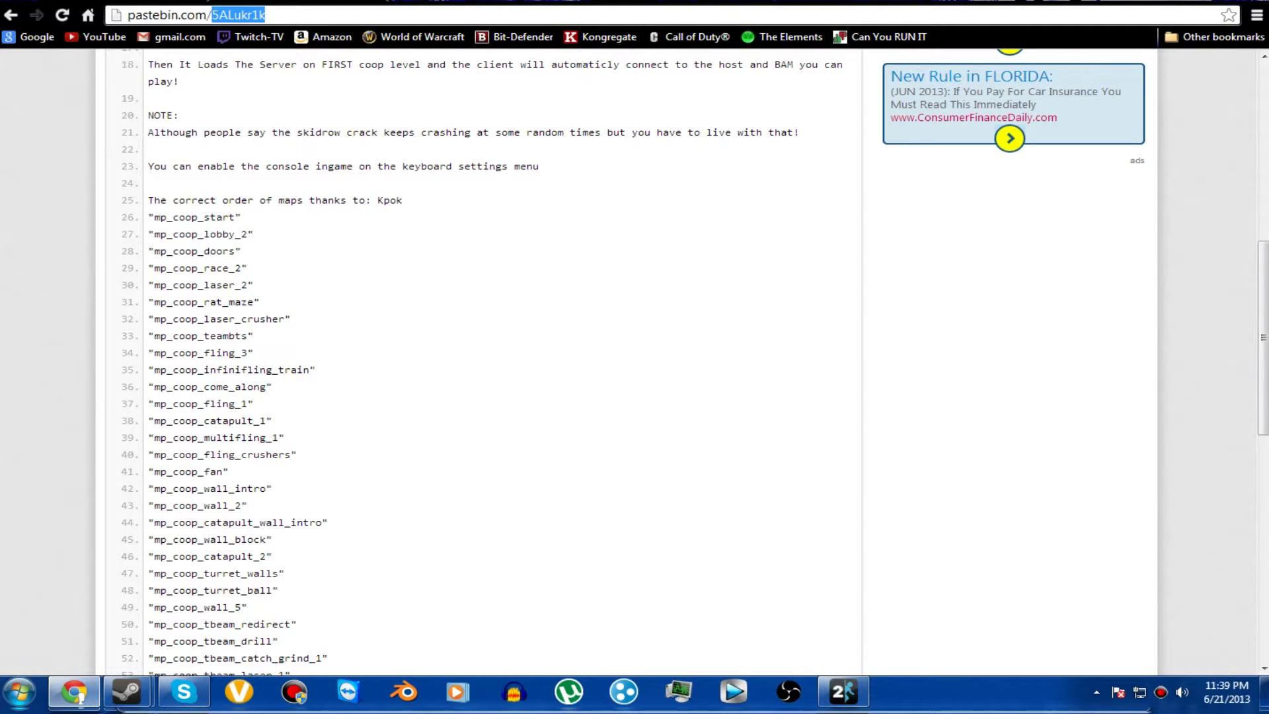
pyautogui.press('BackSpace')
pyautogui.press('BackSpace')
pyautogui.press('BackSpace')
pyautogui.press('BackSpace')
pyautogui.press('BackSpace')
pyautogui.press('BackSpace')
pyautogui.press('BackSpace')
pyautogui.press('BackSpace')
pyautogui.press('BackSpace')
pyautogui.press('BackSpace')
pyautogui.press('BackSpace')
pyautogui.press('BackSpace')
pyautogui.press('BackSpace')
pyautogui.press('BackSpace')
pyautogui.write('`')
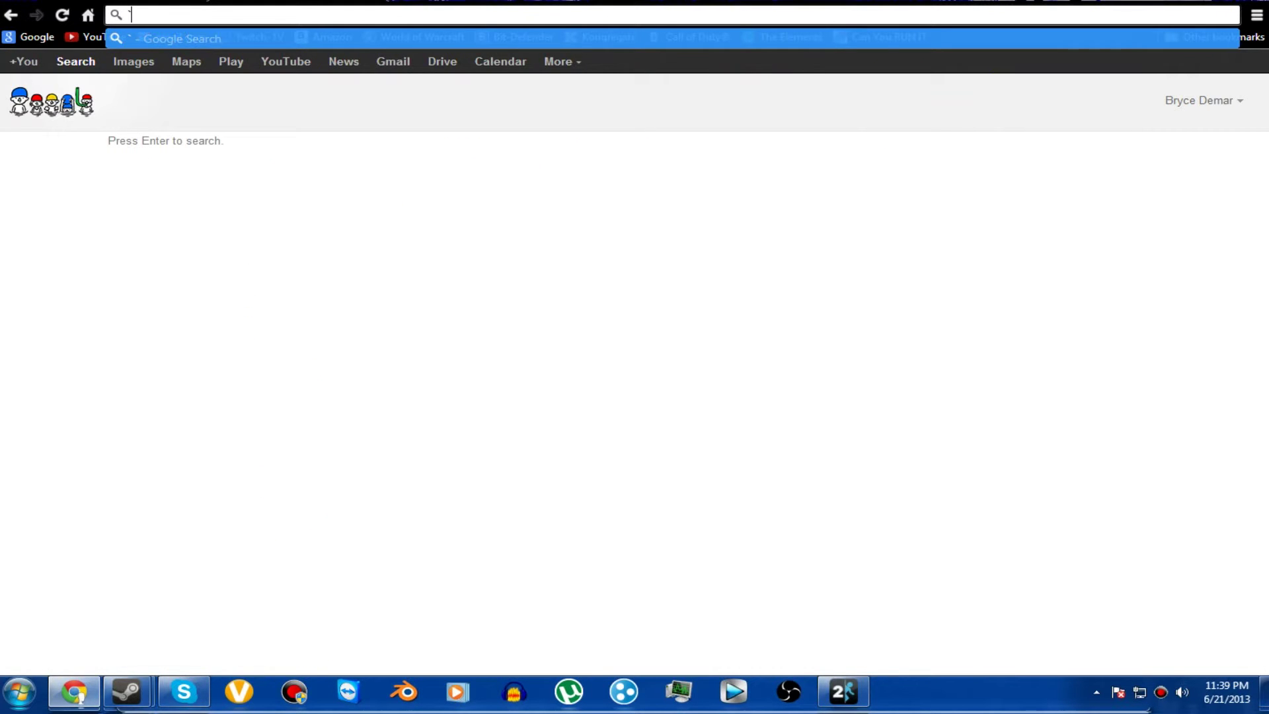
pyautogui.press('BackSpace')
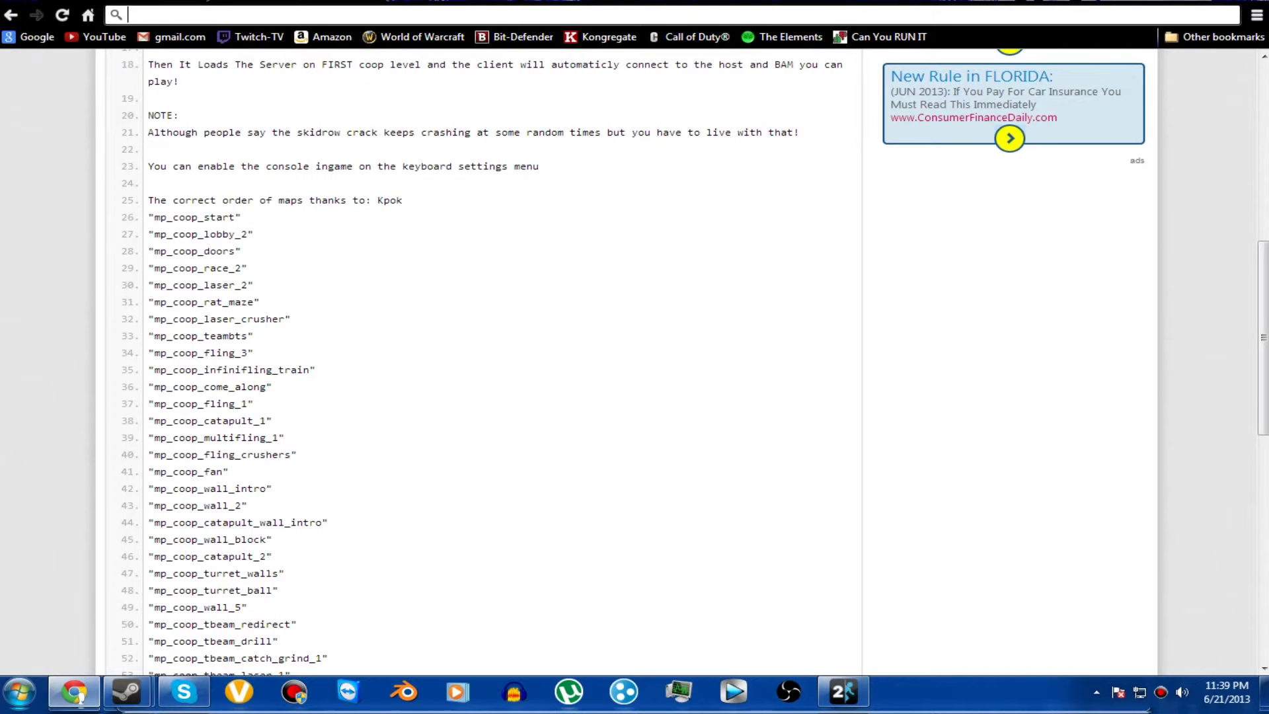
pyautogui.write('~')
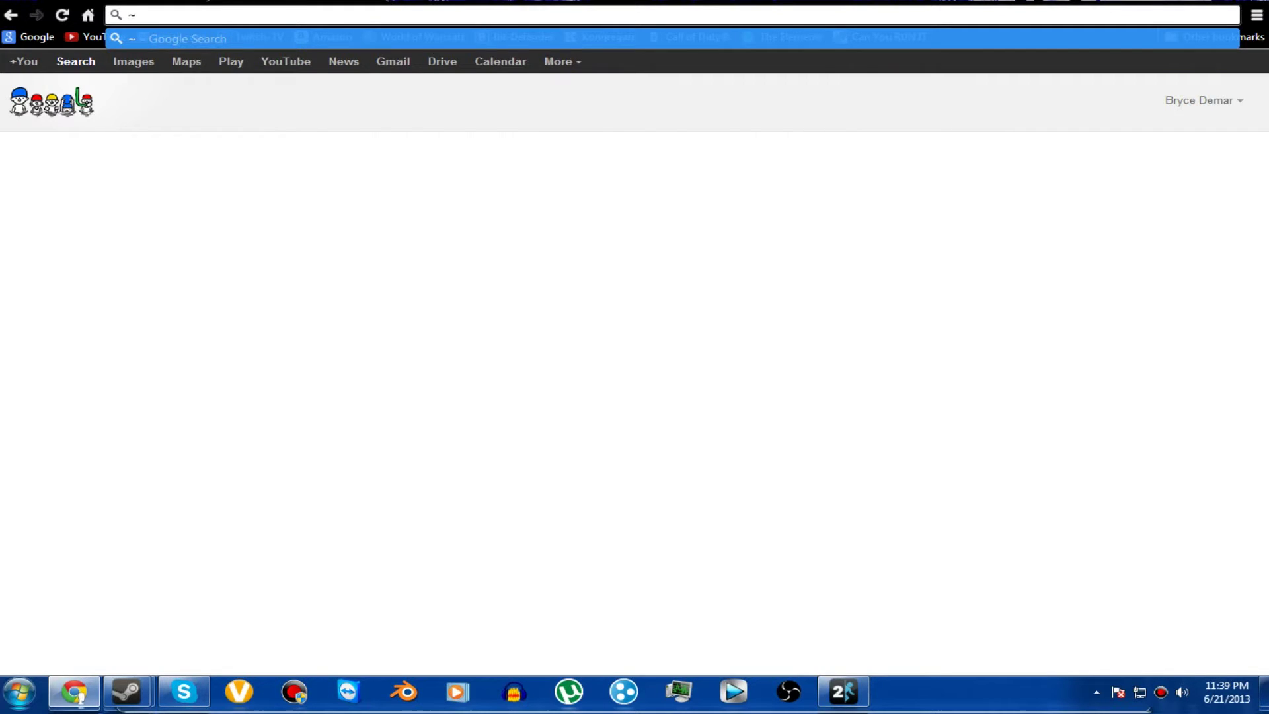
pyautogui.press('BackSpace')
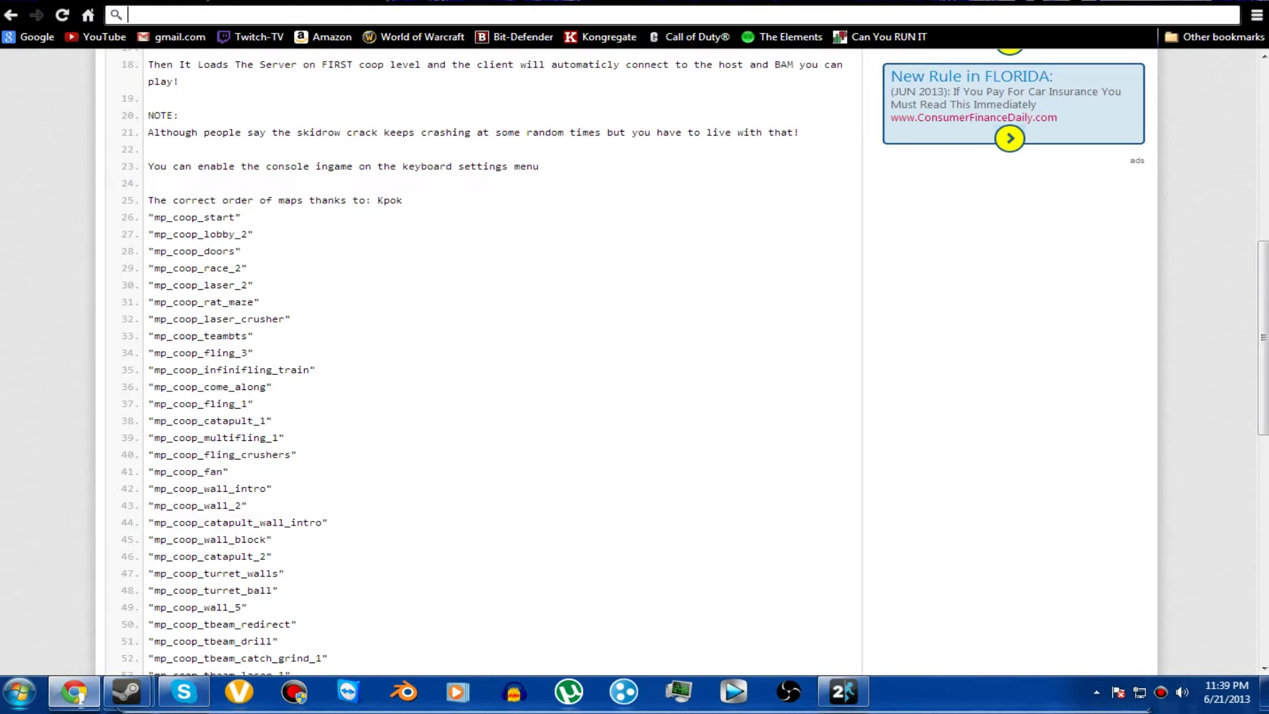
pyautogui.click(860, 687)
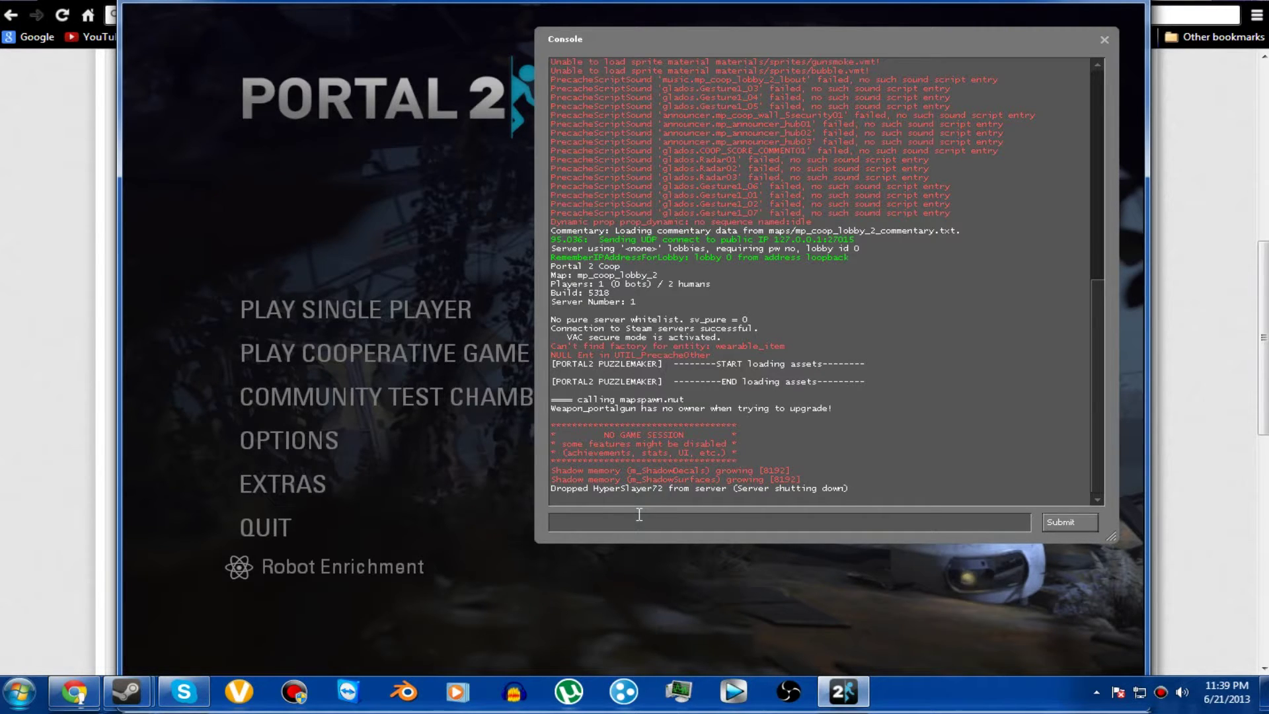
# Type 'connect' in the Portal 2 console, fixing the 'conect' typo
pyautogui.write('con')
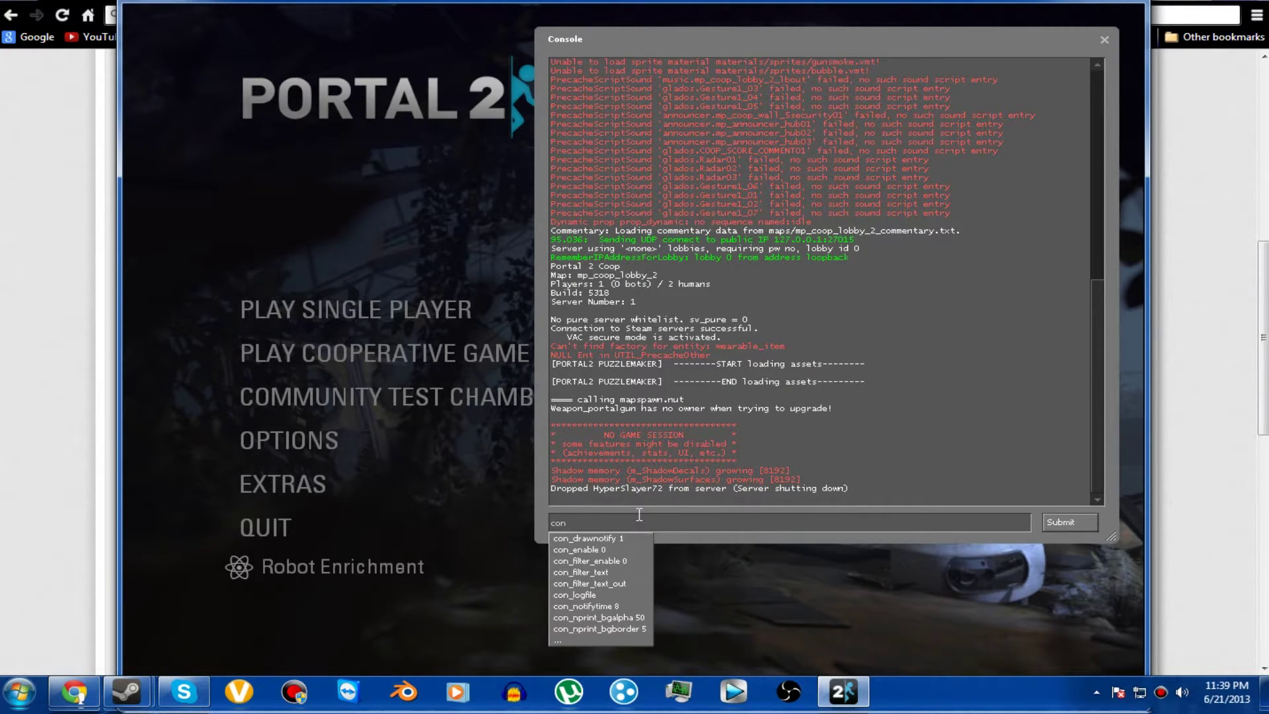
pyautogui.write('ect')
pyautogui.press('Left')
pyautogui.press('Left')
pyautogui.write('n')
pyautogui.press('End')
pyautogui.write('t')
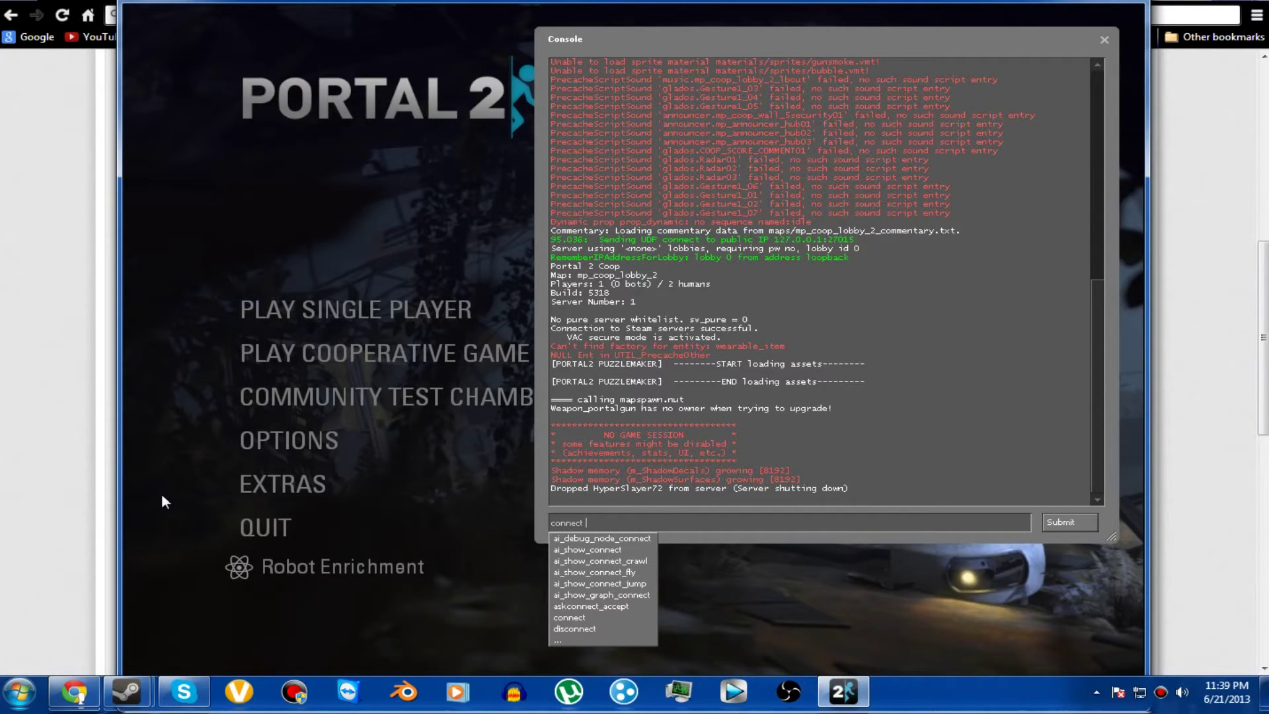
# Load cmyip.com in Chrome and copy the PC's displayed public IP address
pyautogui.click(55, 357)
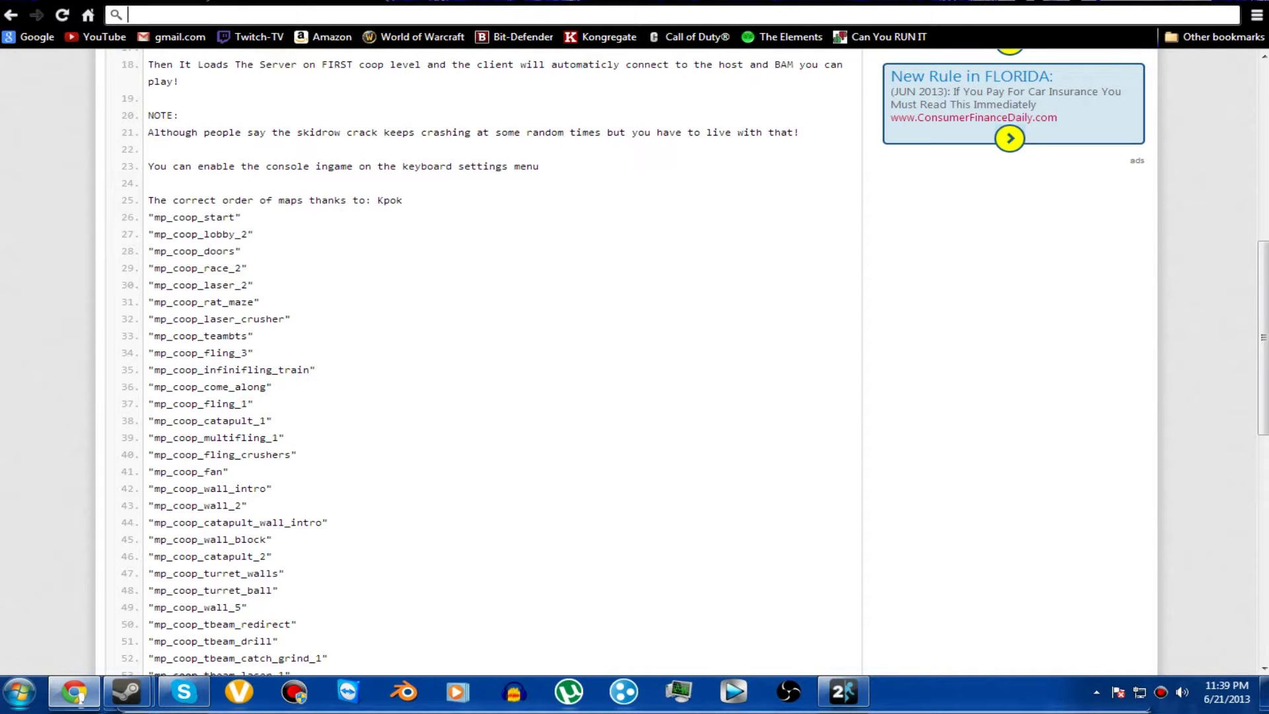
pyautogui.write('cmyip')
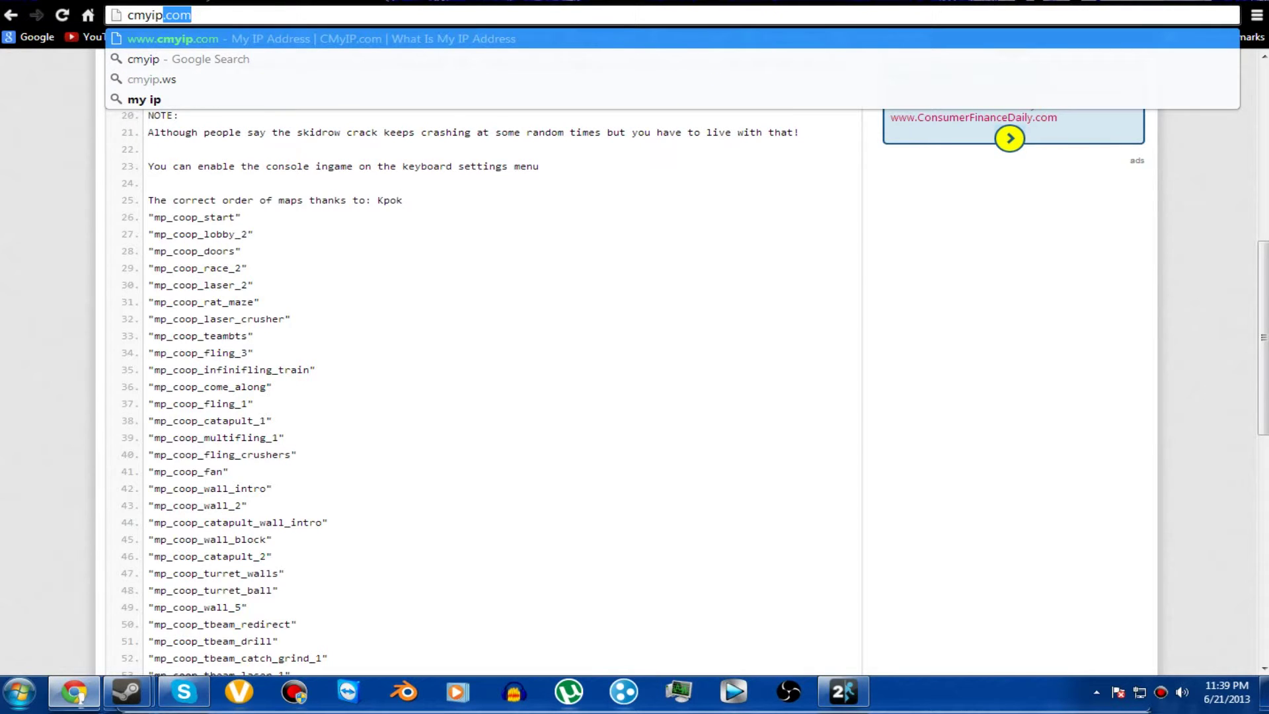
pyautogui.press('Return')
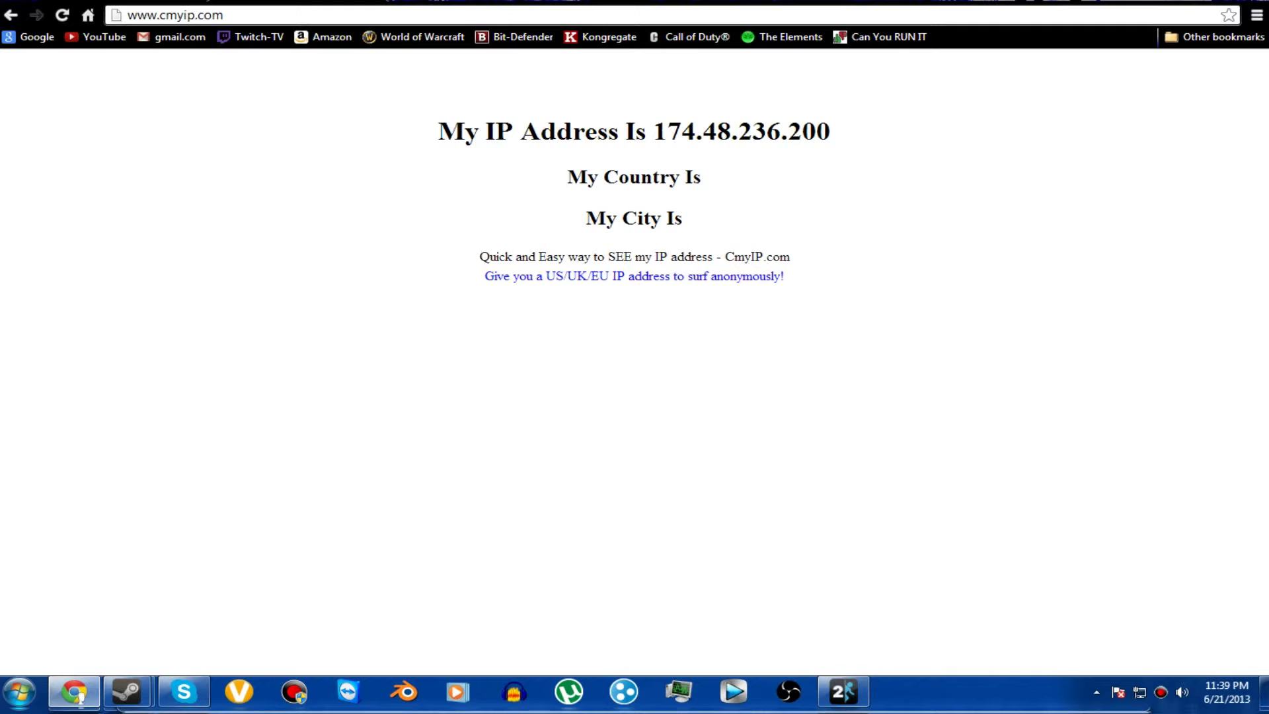
pyautogui.moveTo(654, 131); pyautogui.dragTo(830, 131)
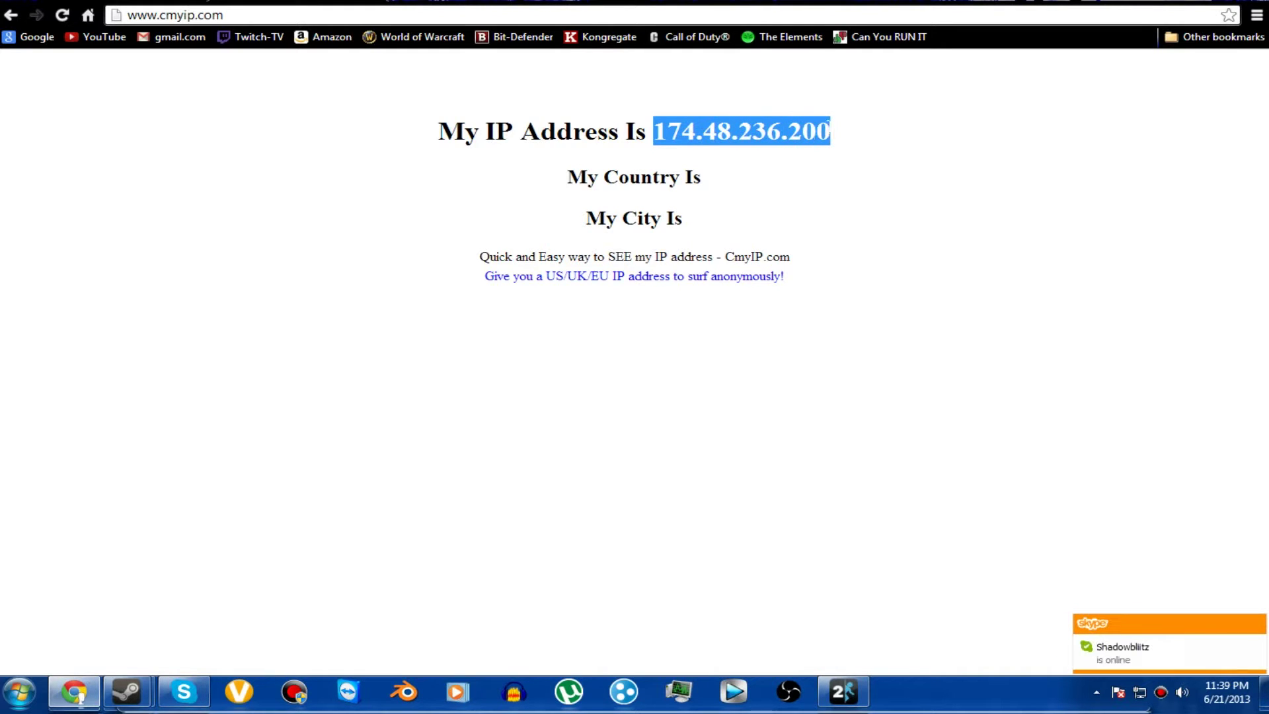
pyautogui.rightClick(789, 131)
pyautogui.click(817, 147)
pyautogui.click(639, 304)
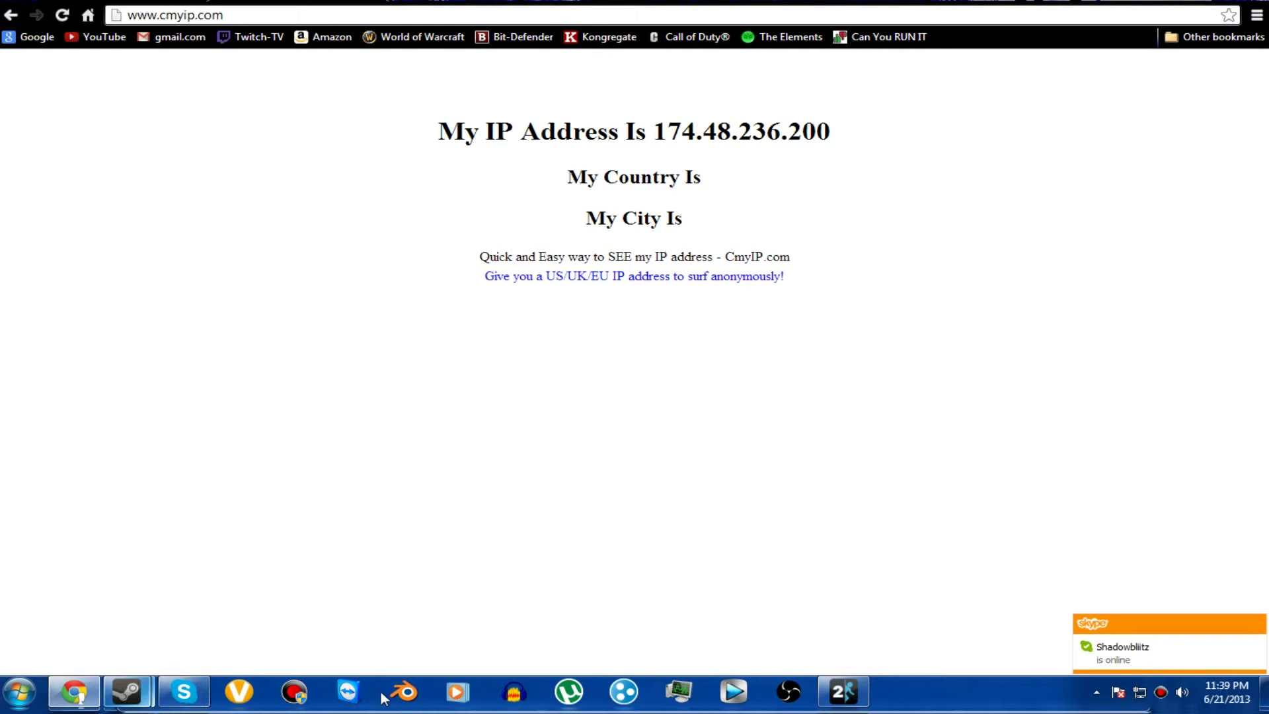
# Submit 'connect' followed by the pasted public IP in the Portal 2 console
pyautogui.click(831, 689)
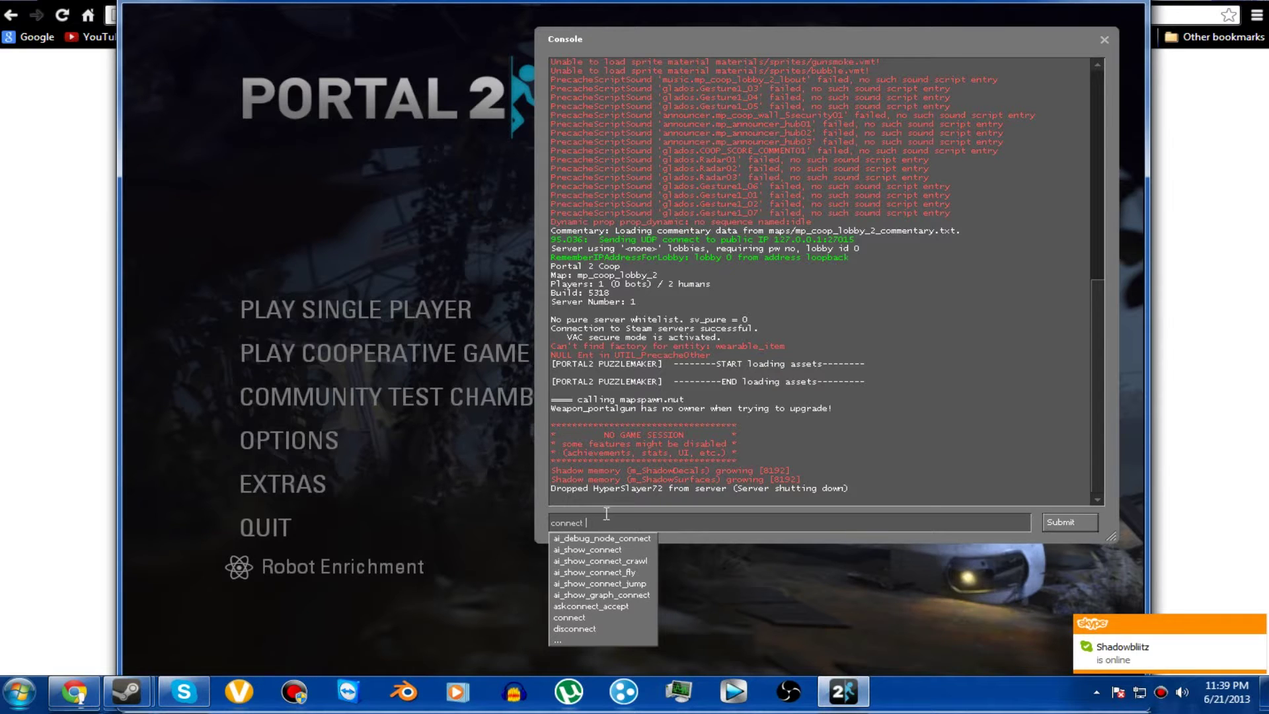
pyautogui.write('connect')
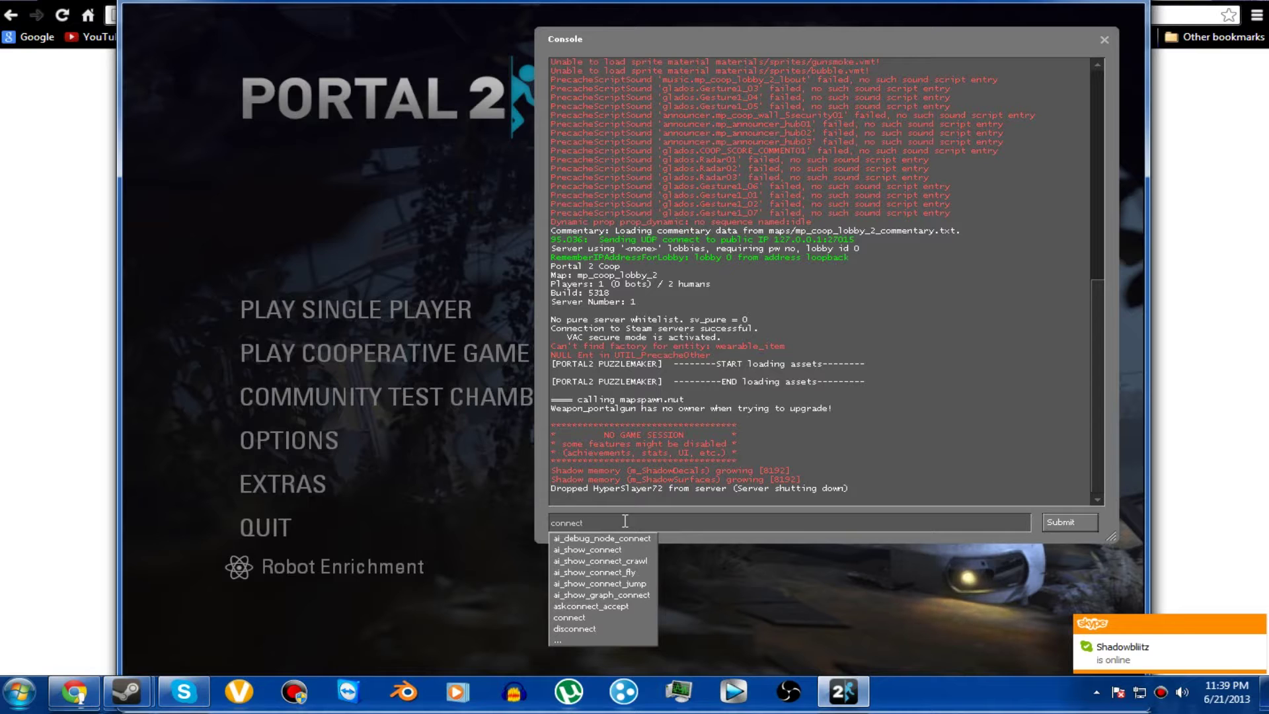
pyautogui.hotkey('ctrl', 'v')
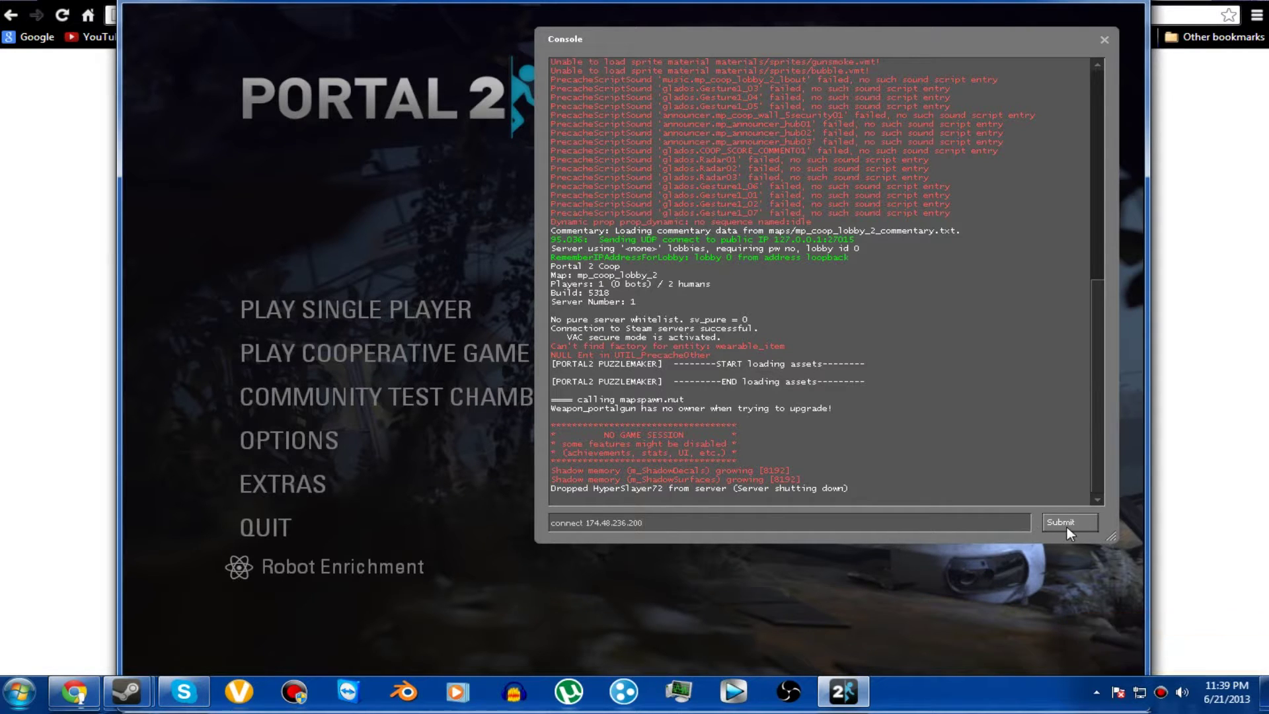
pyautogui.click(1068, 524)
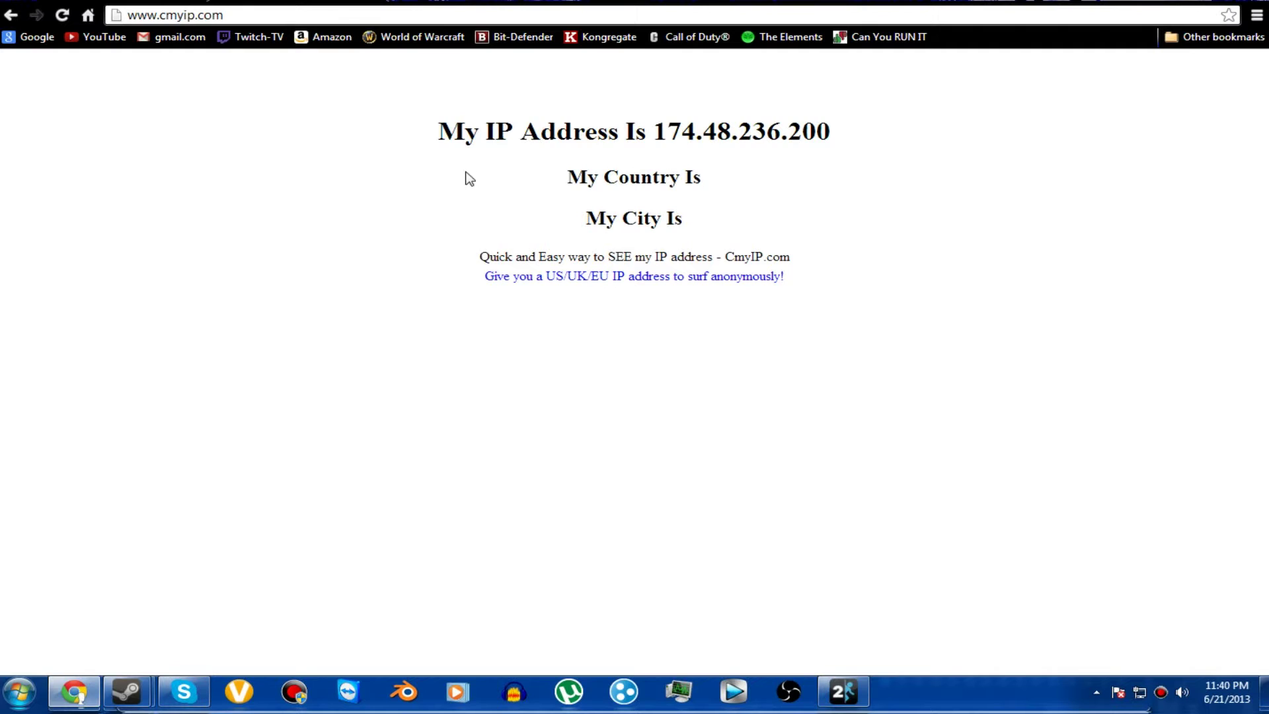
# In the Pastebin co-op guide, highlight the map names mp_coop_start and mp_coop_lobby
pyautogui.click(11, 14)
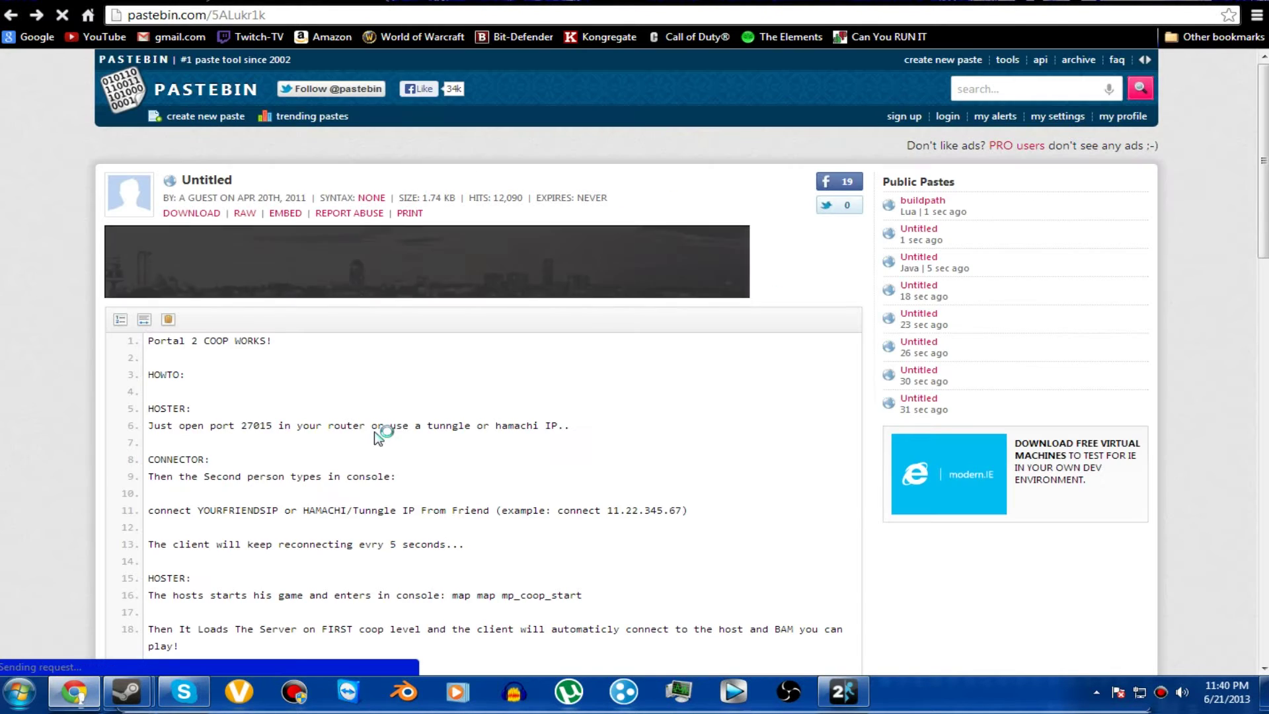
pyautogui.scroll(-8, 371, 428)
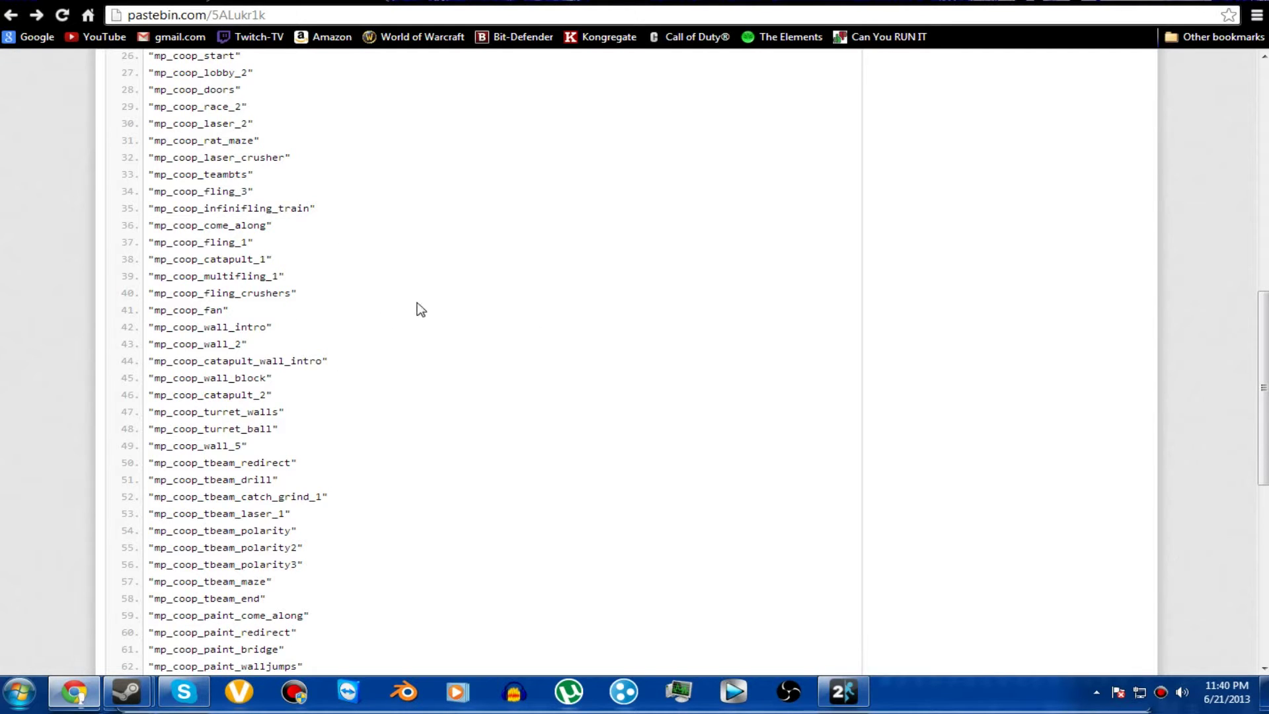
pyautogui.scroll(-2, 194, 357)
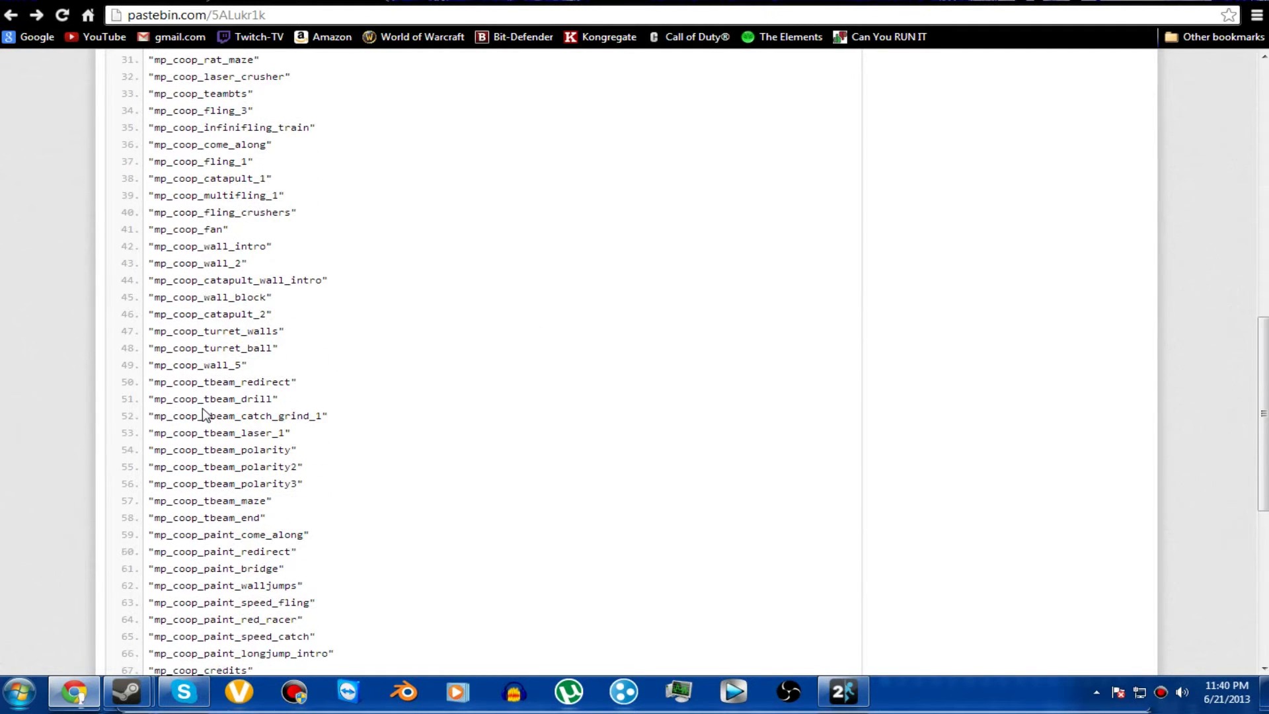
pyautogui.scroll(3, 207, 415)
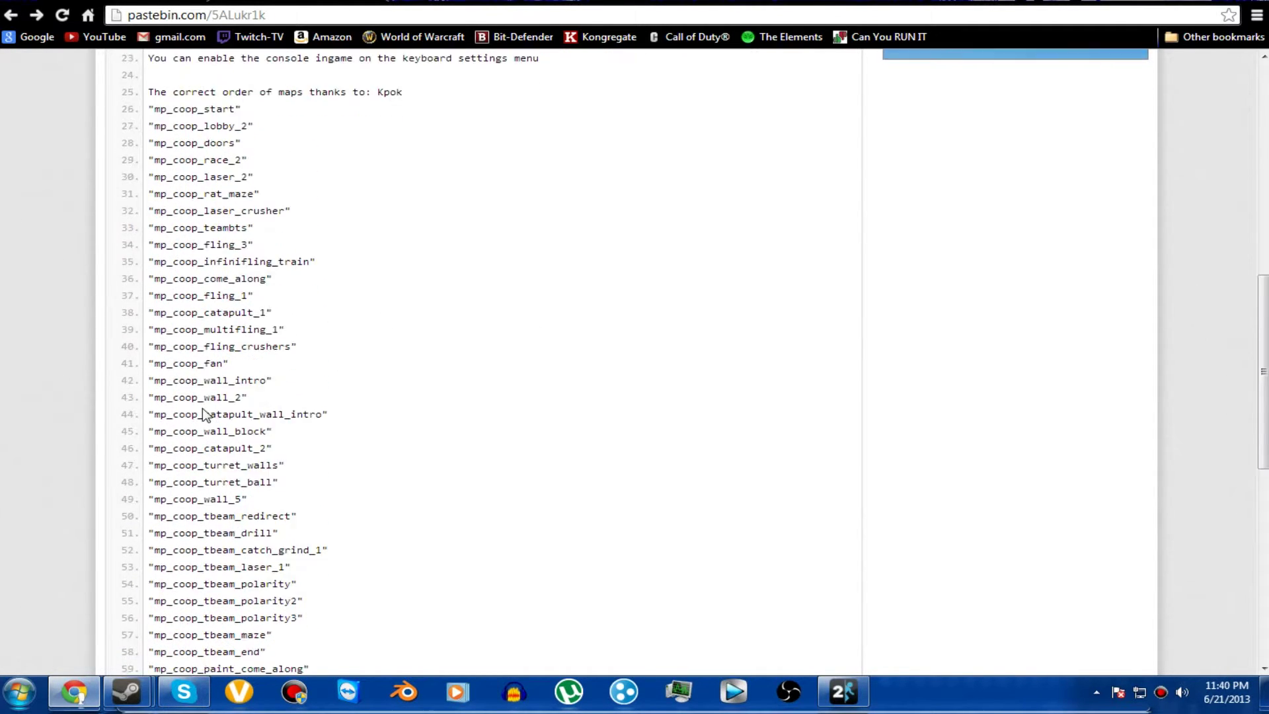
pyautogui.moveTo(155, 109); pyautogui.dragTo(229, 109)
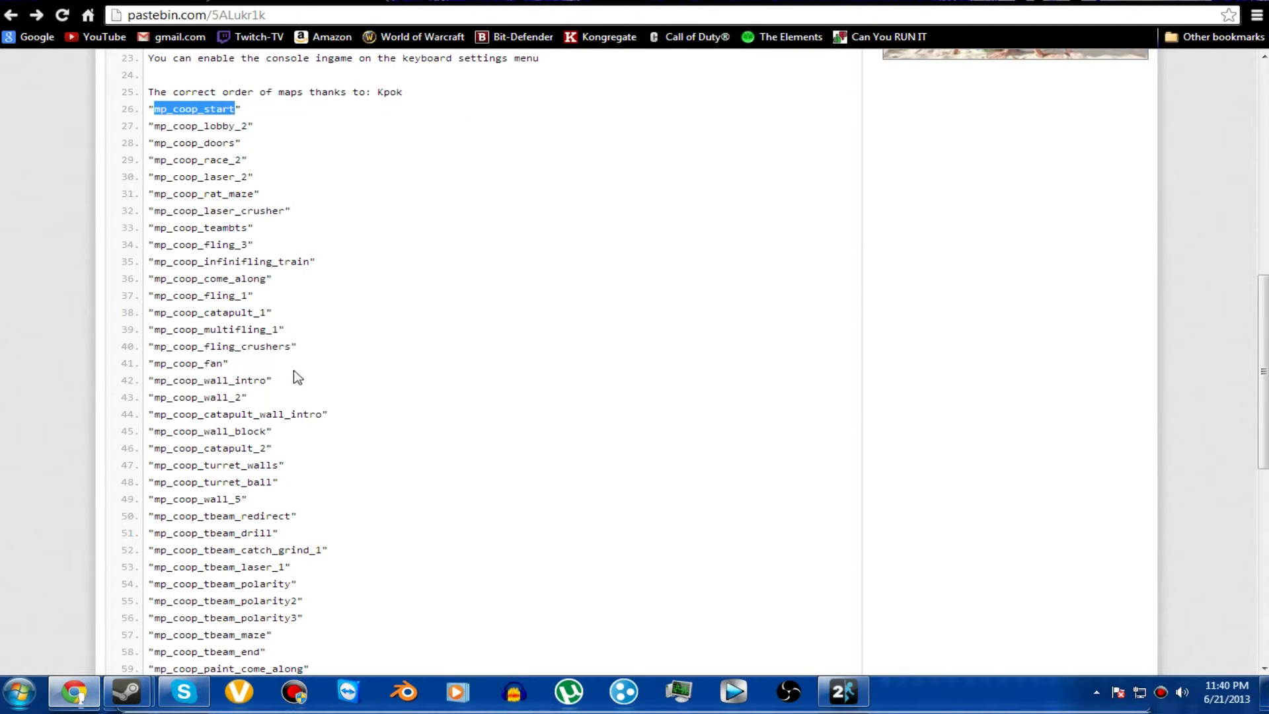
pyautogui.moveTo(154, 125); pyautogui.dragTo(235, 126)
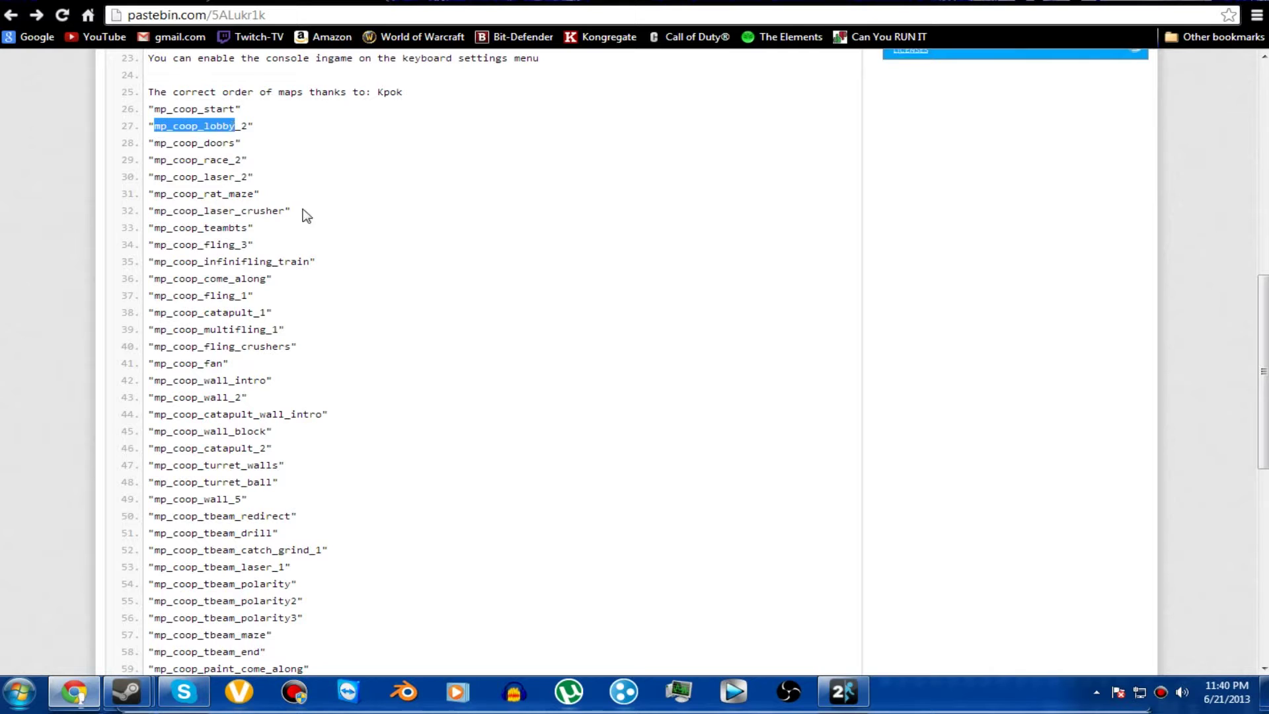
# Look over the rest of the co-op map list, then return to the Portal 2 console
pyautogui.scroll(-6, 178, 549)
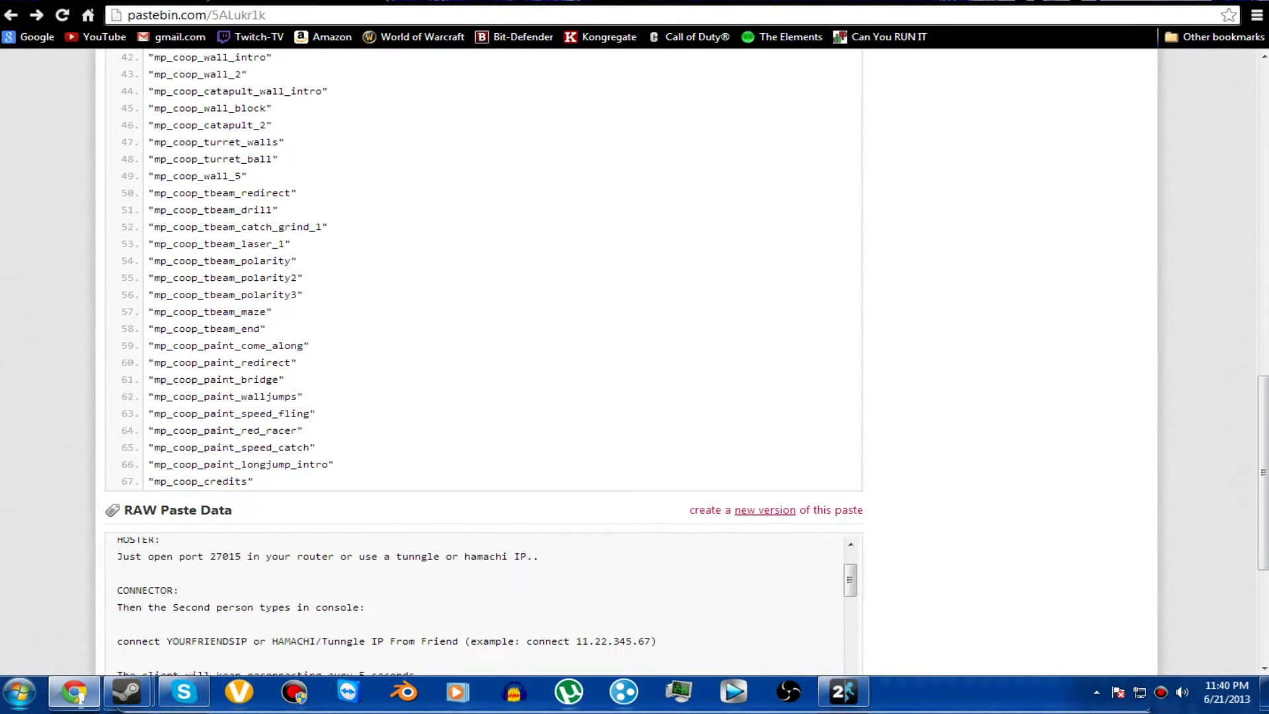
pyautogui.scroll(1, 178, 548)
pyautogui.scroll(-1, 524, 482)
pyautogui.scroll(2, 533, 482)
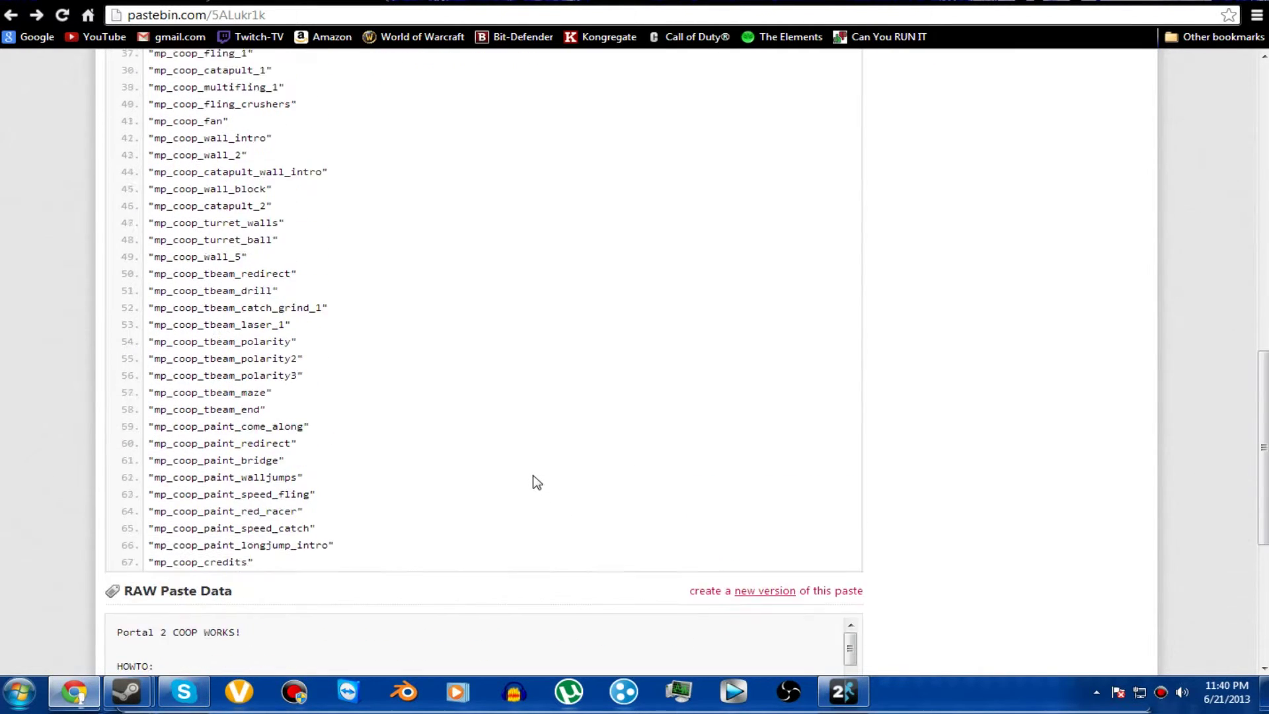
pyautogui.scroll(1, 537, 482)
pyautogui.scroll(1, 532, 481)
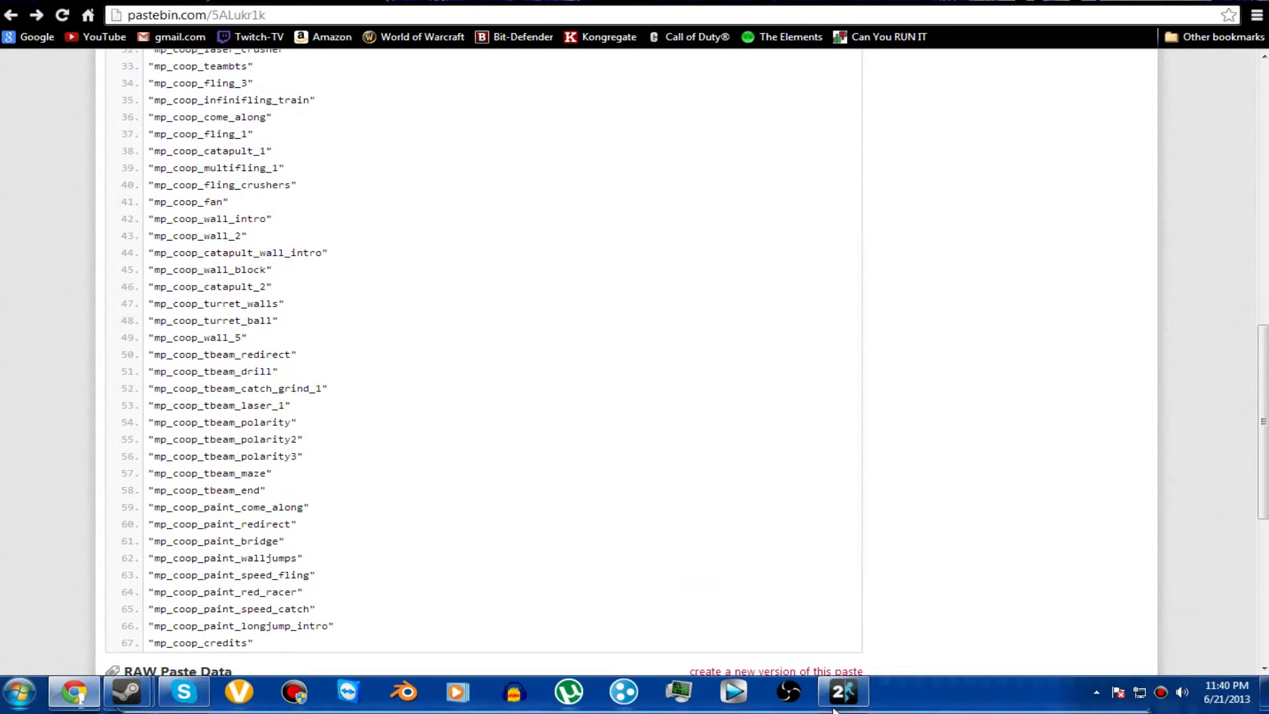
pyautogui.scroll(-1, 595, 564)
pyautogui.scroll(2, 585, 563)
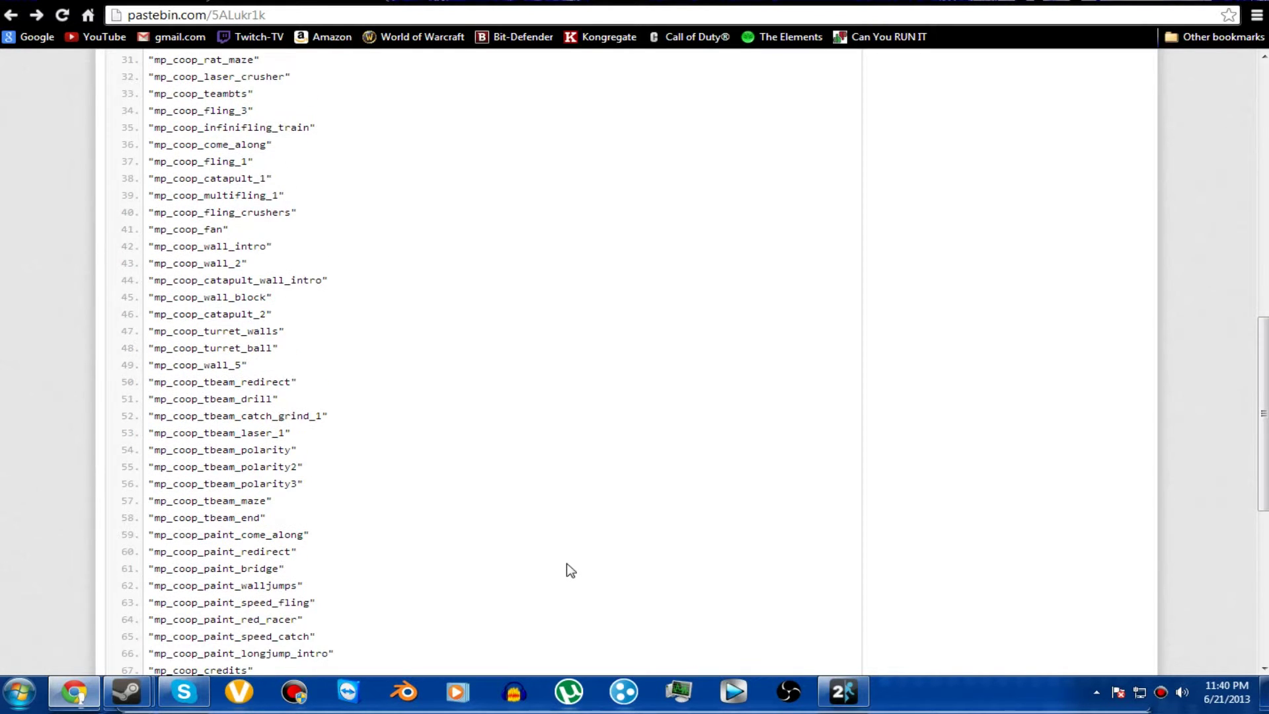
pyautogui.scroll(-1, 571, 570)
pyautogui.scroll(1, 571, 569)
pyautogui.click(844, 694)
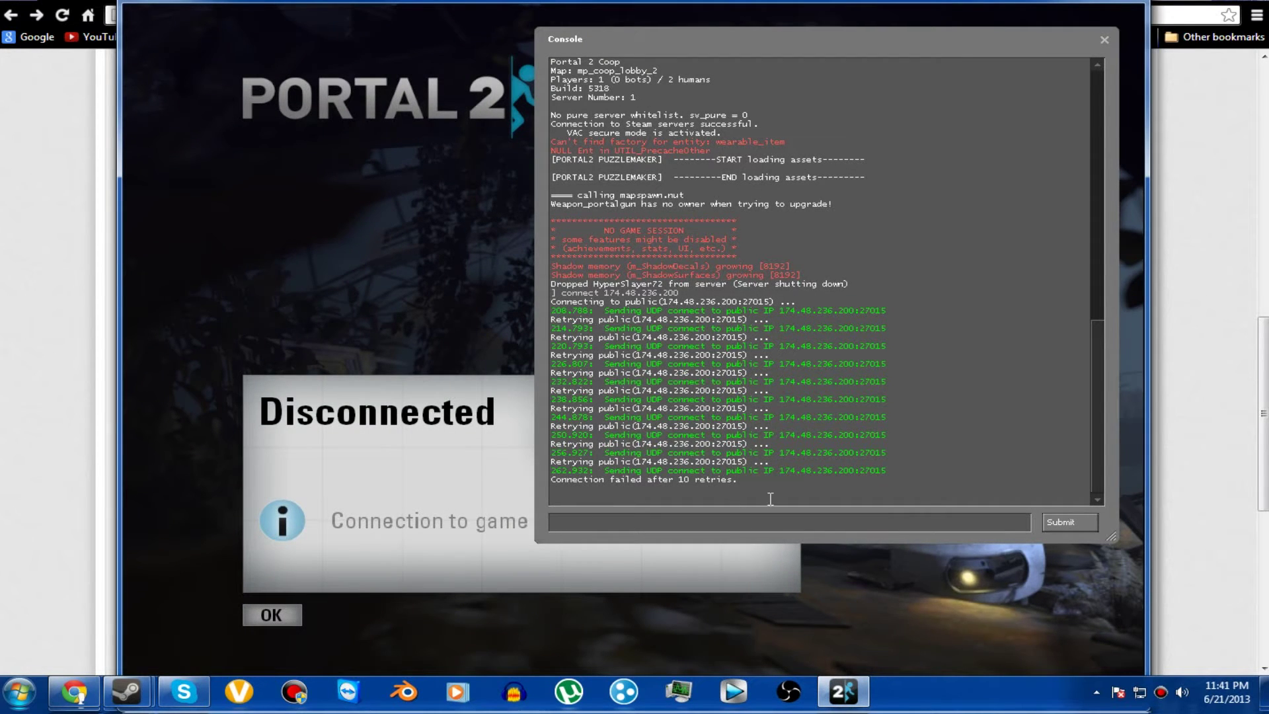
# Highlight the failed connection retry lines in the console log, then close the console
pyautogui.moveTo(634, 486); pyautogui.dragTo(714, 504)
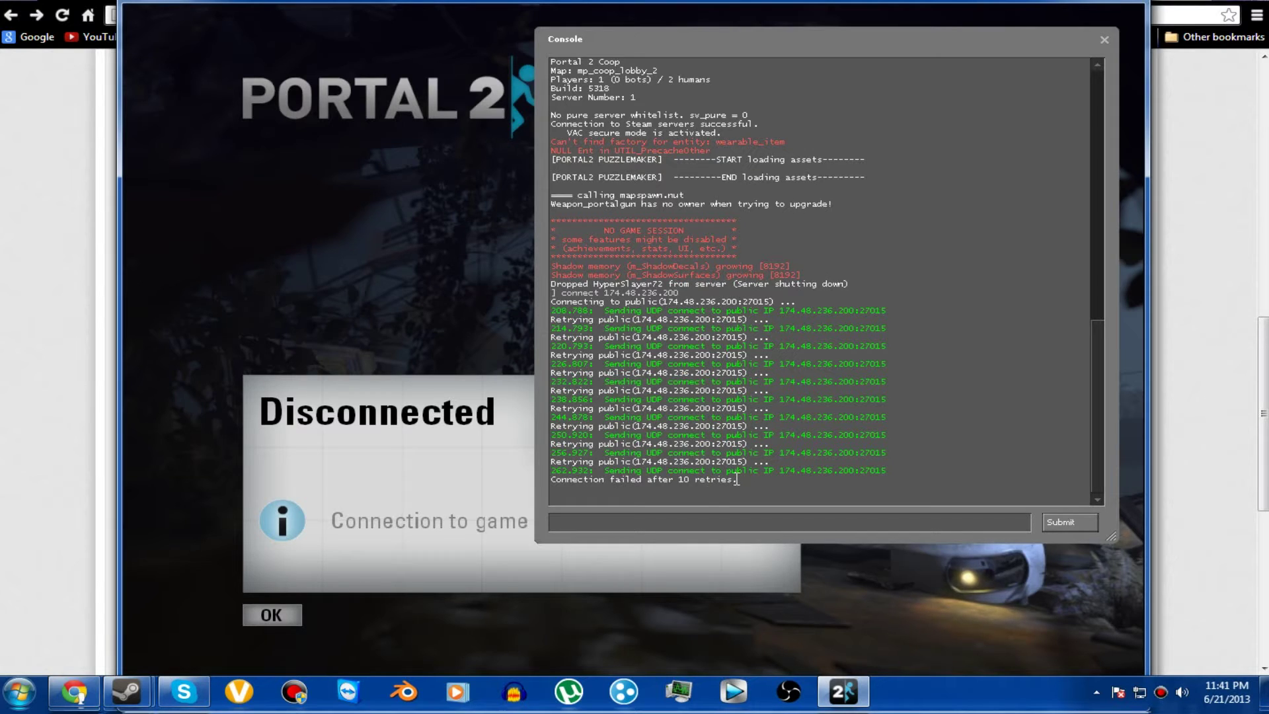
pyautogui.moveTo(737, 479); pyautogui.dragTo(551, 479)
pyautogui.click(770, 475)
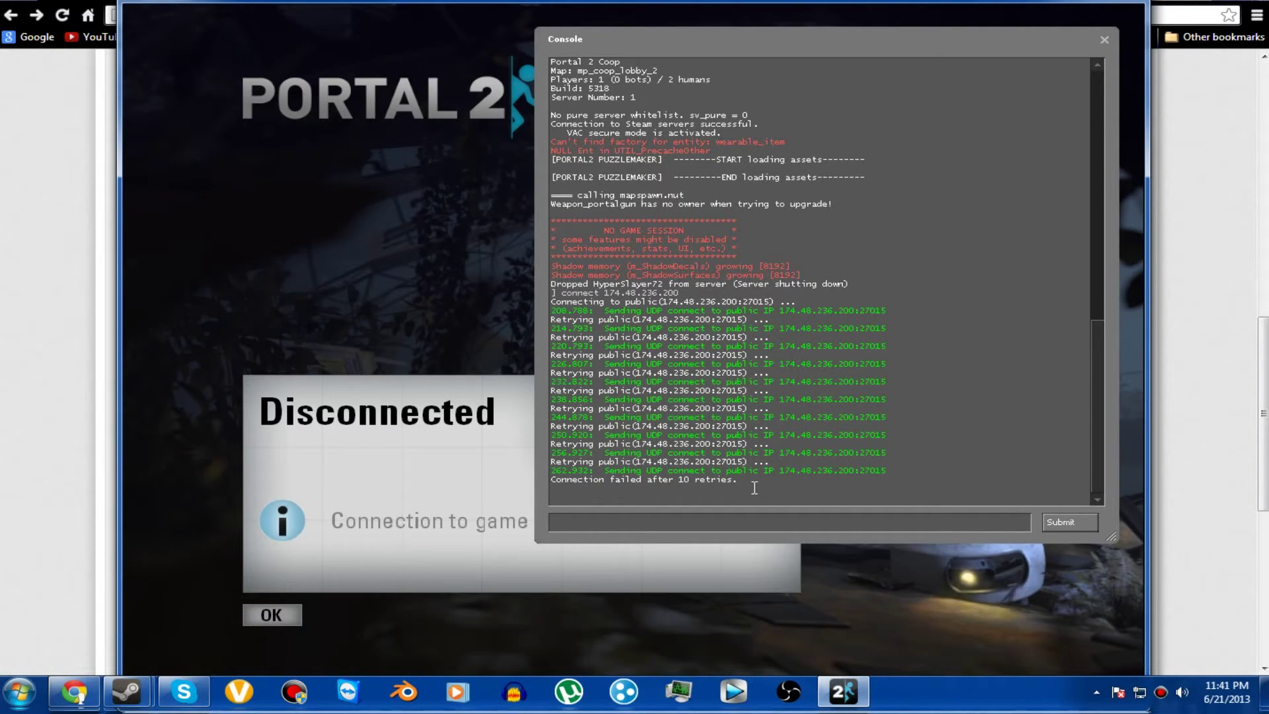
pyautogui.moveTo(751, 483); pyautogui.dragTo(796, 501)
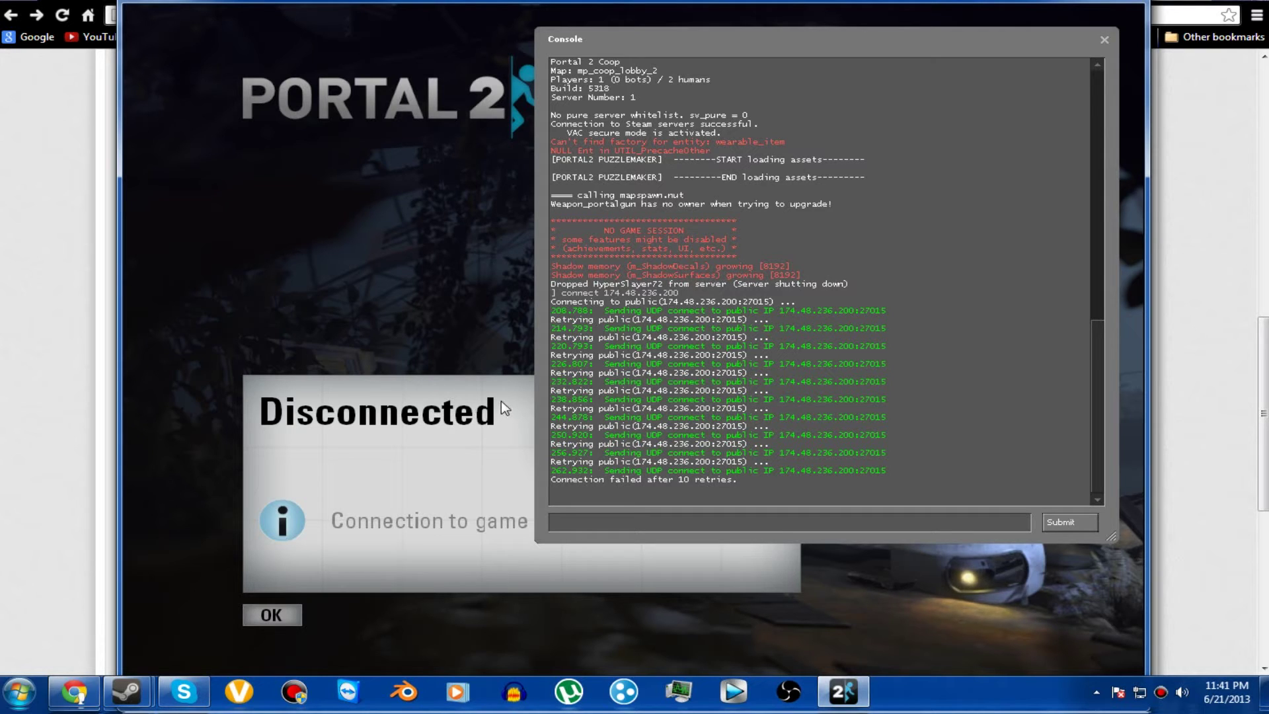
pyautogui.press('`')
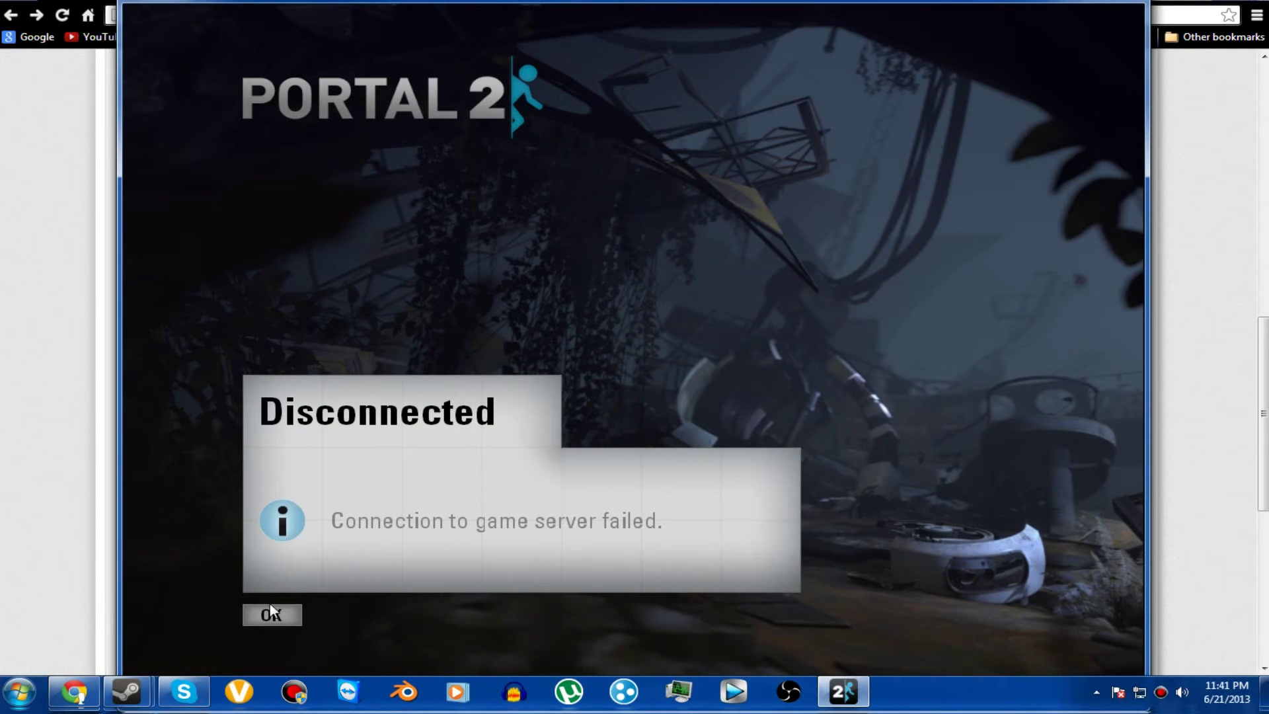
pyautogui.click(271, 610)
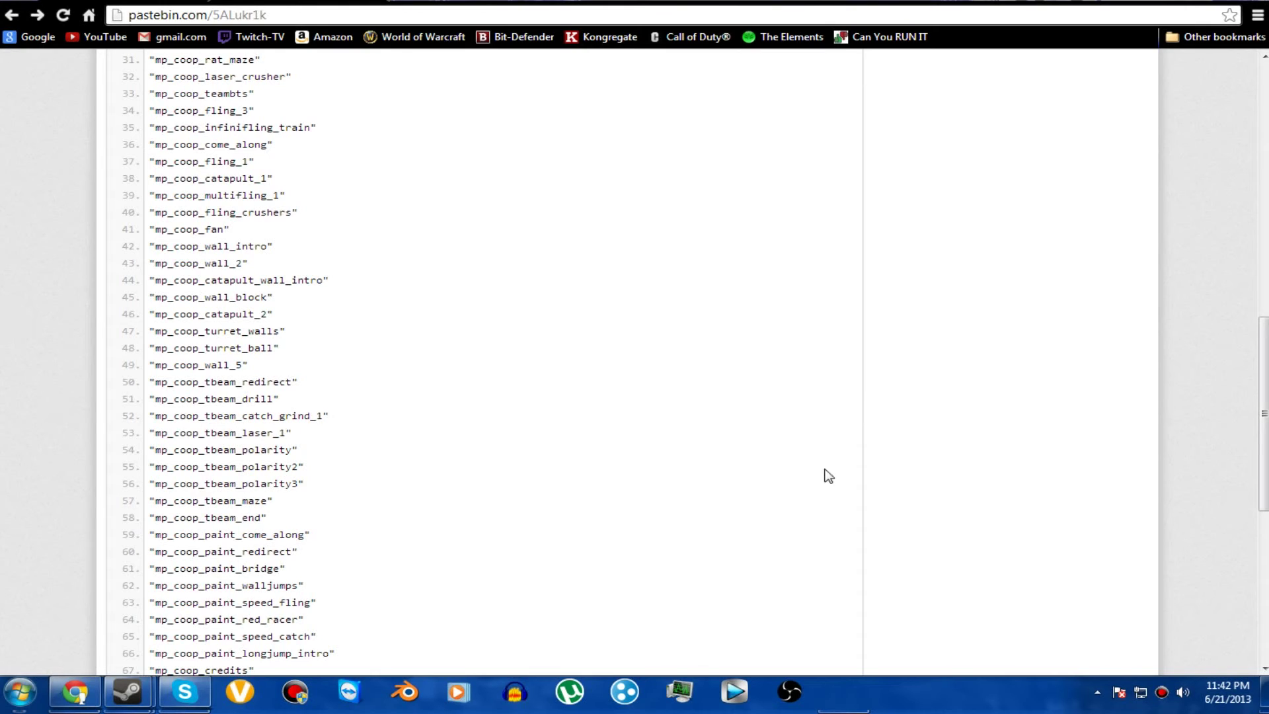
# Bring up LogMeIn Hamachi, shift its window left, and choose Create a new network
pyautogui.click(641, 699)
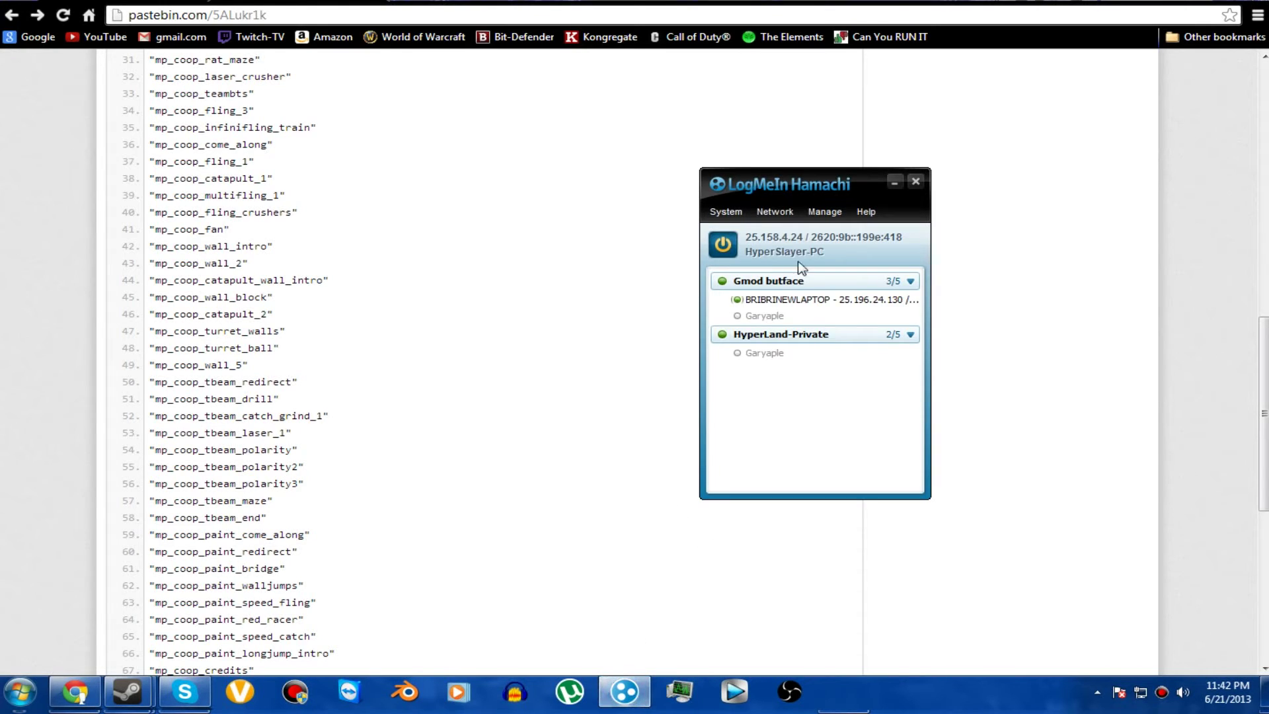
pyautogui.moveTo(780, 185); pyautogui.dragTo(701, 208)
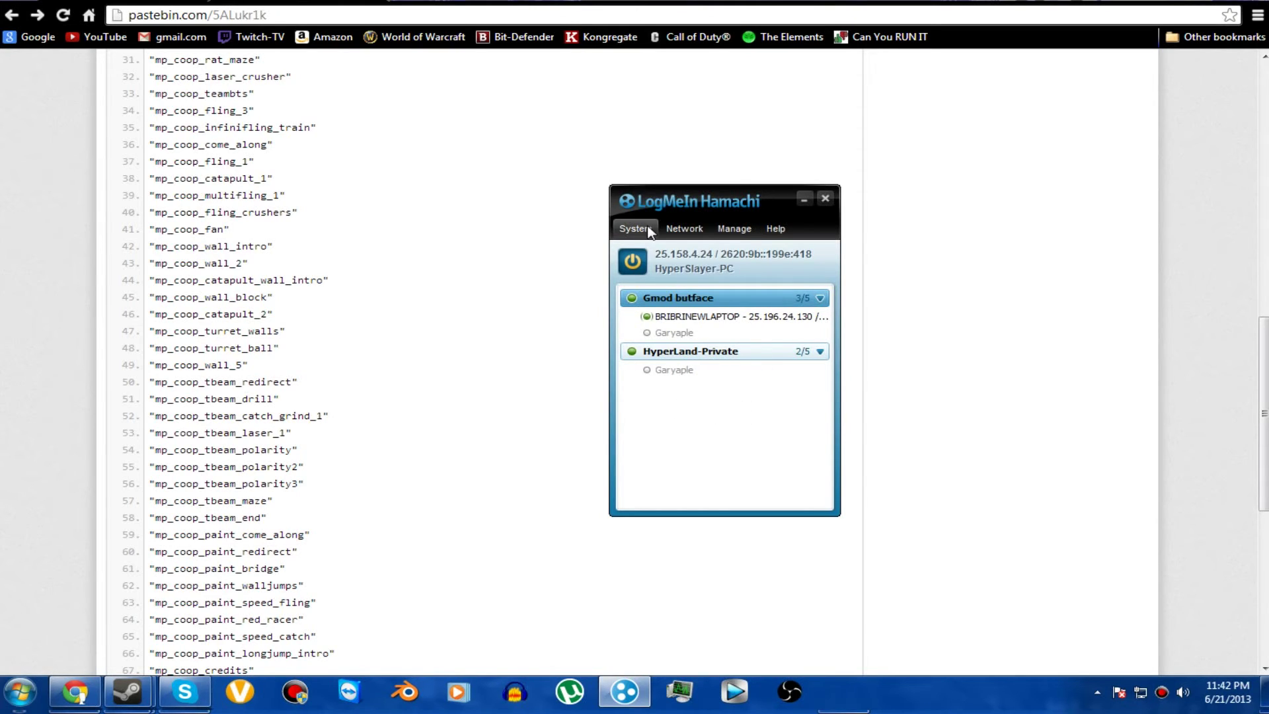
pyautogui.click(675, 227)
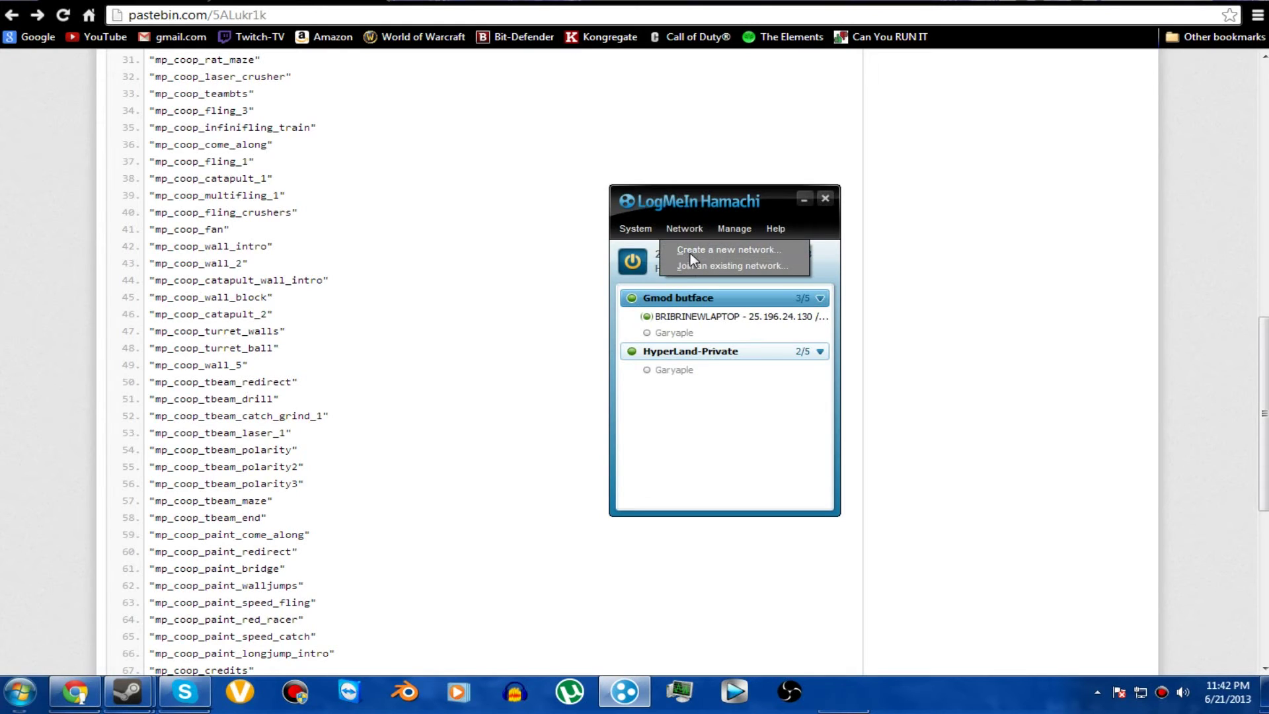
pyautogui.click(691, 251)
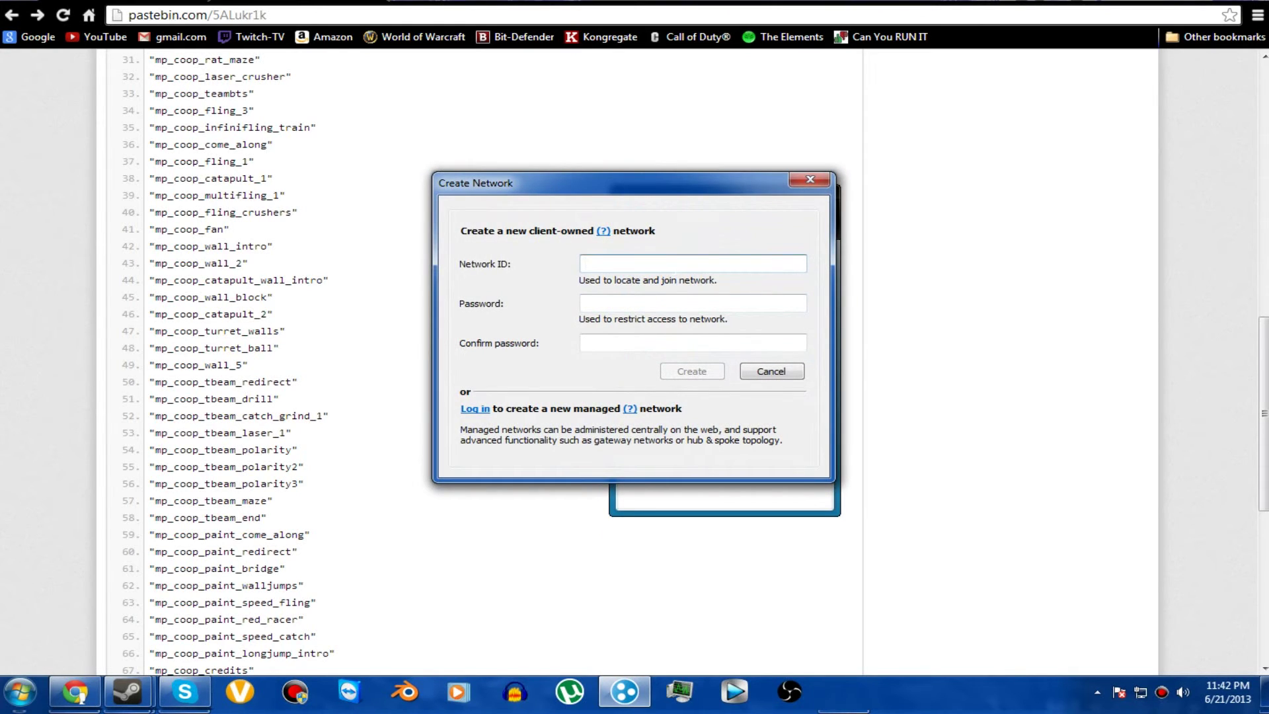
# Create the network 'paosda' with a confirmed password and select it in the list
pyautogui.write('paosda')
pyautogui.click(600, 297)
pyautogui.write('********')
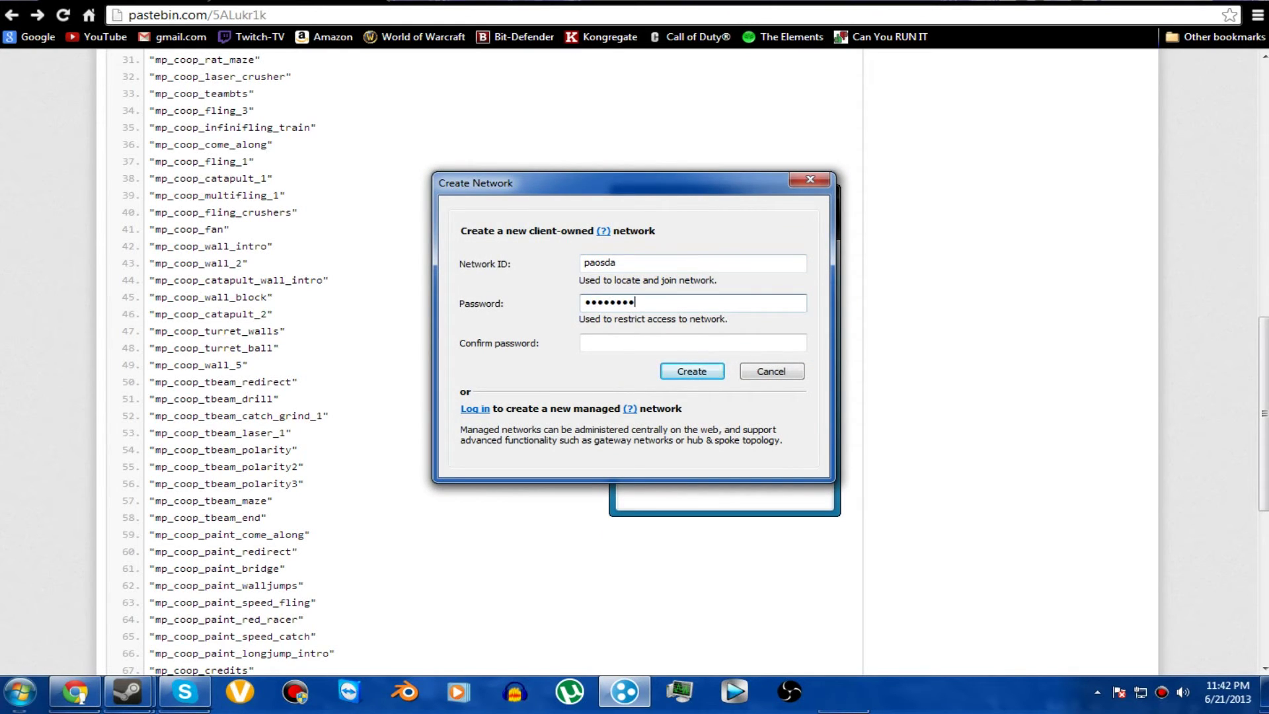
pyautogui.press('Tab')
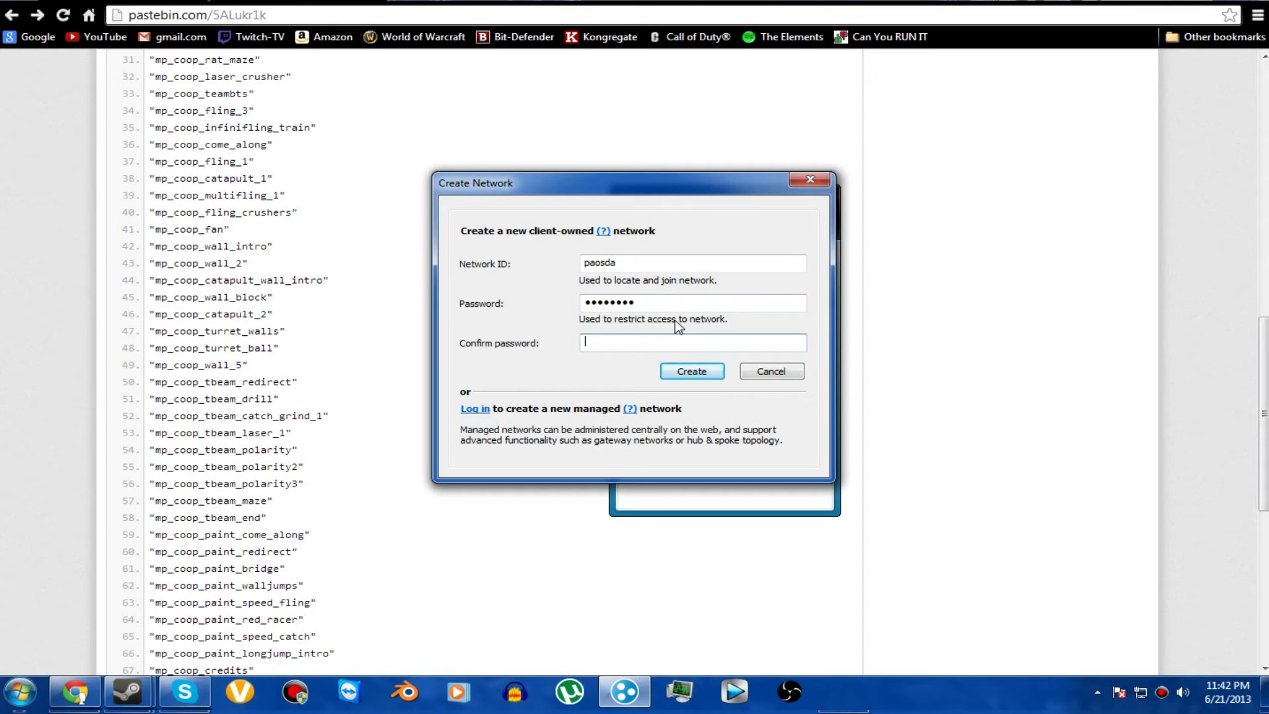
pyautogui.hotkey('shift', 'Tab')
pyautogui.write('*')
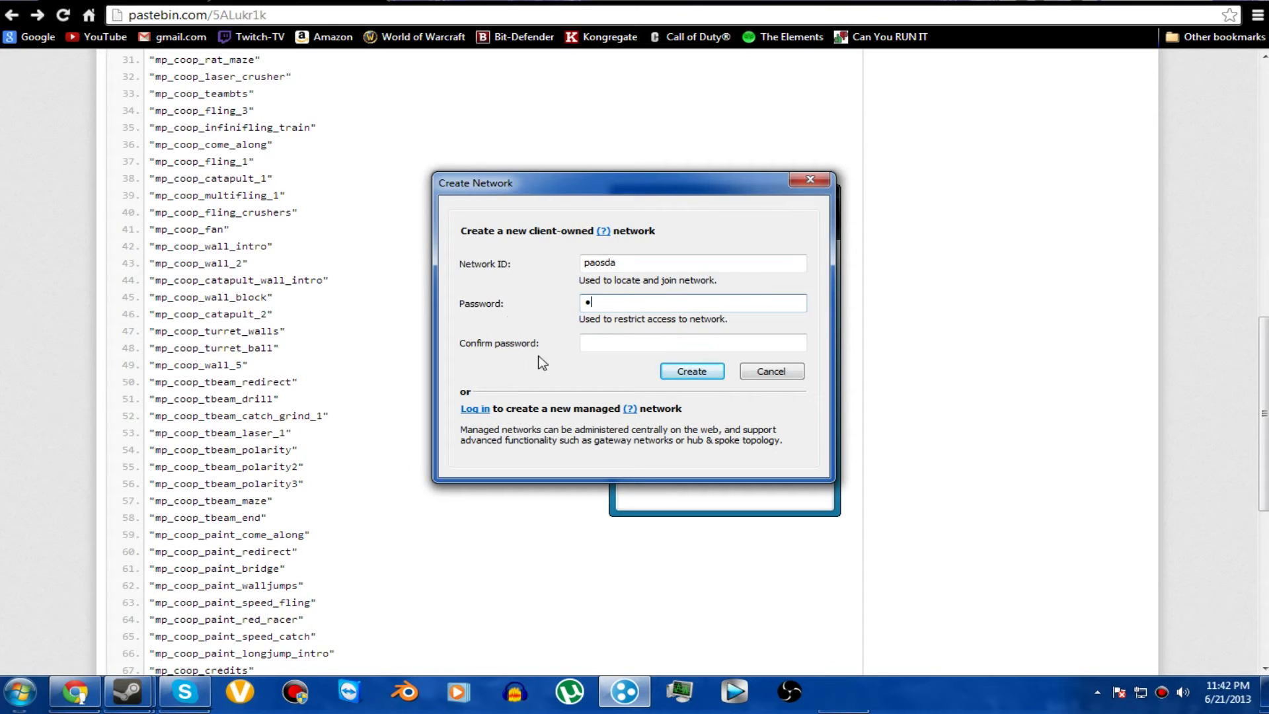
pyautogui.press('Tab')
pyautogui.write('*')
pyautogui.click(692, 370)
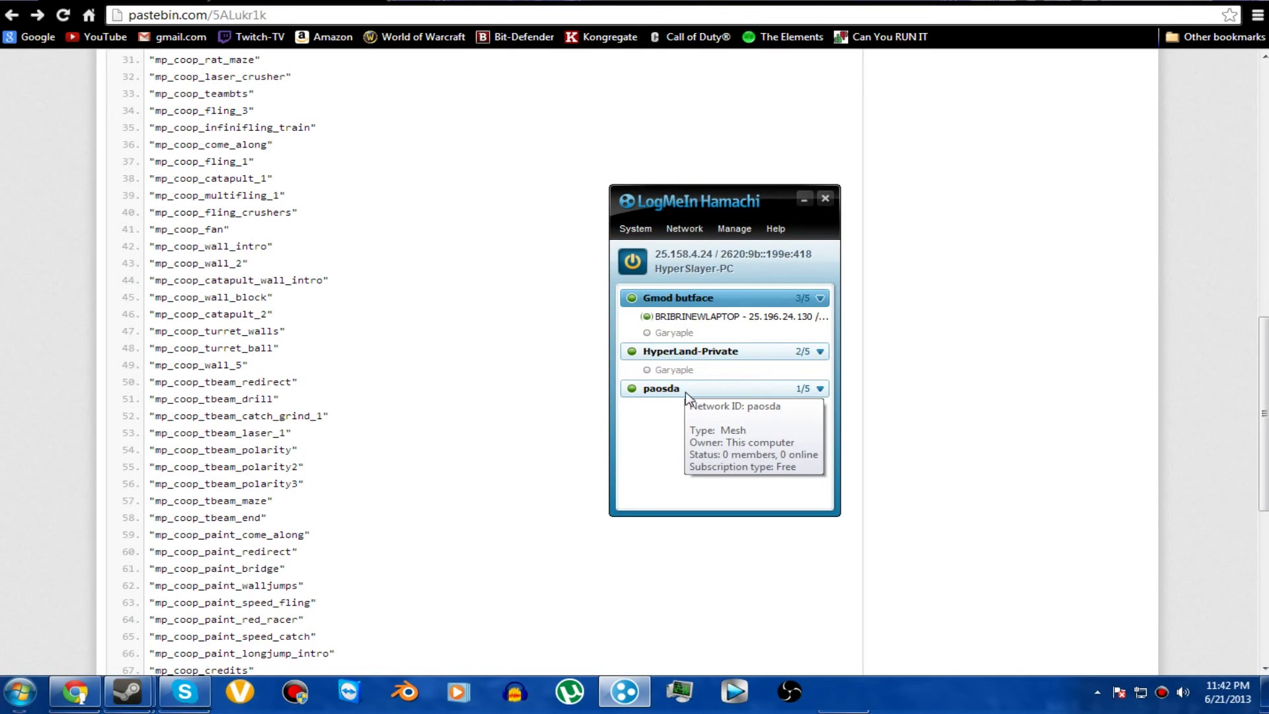
pyautogui.click(820, 391)
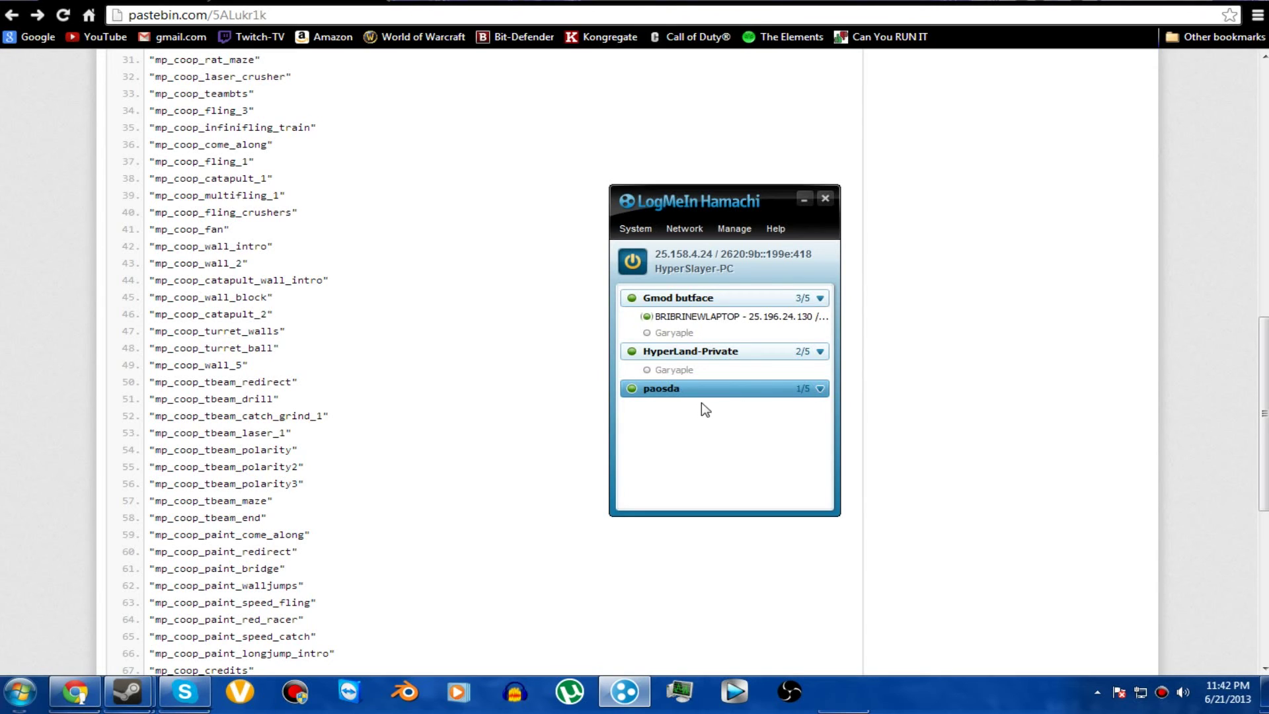
pyautogui.click(685, 228)
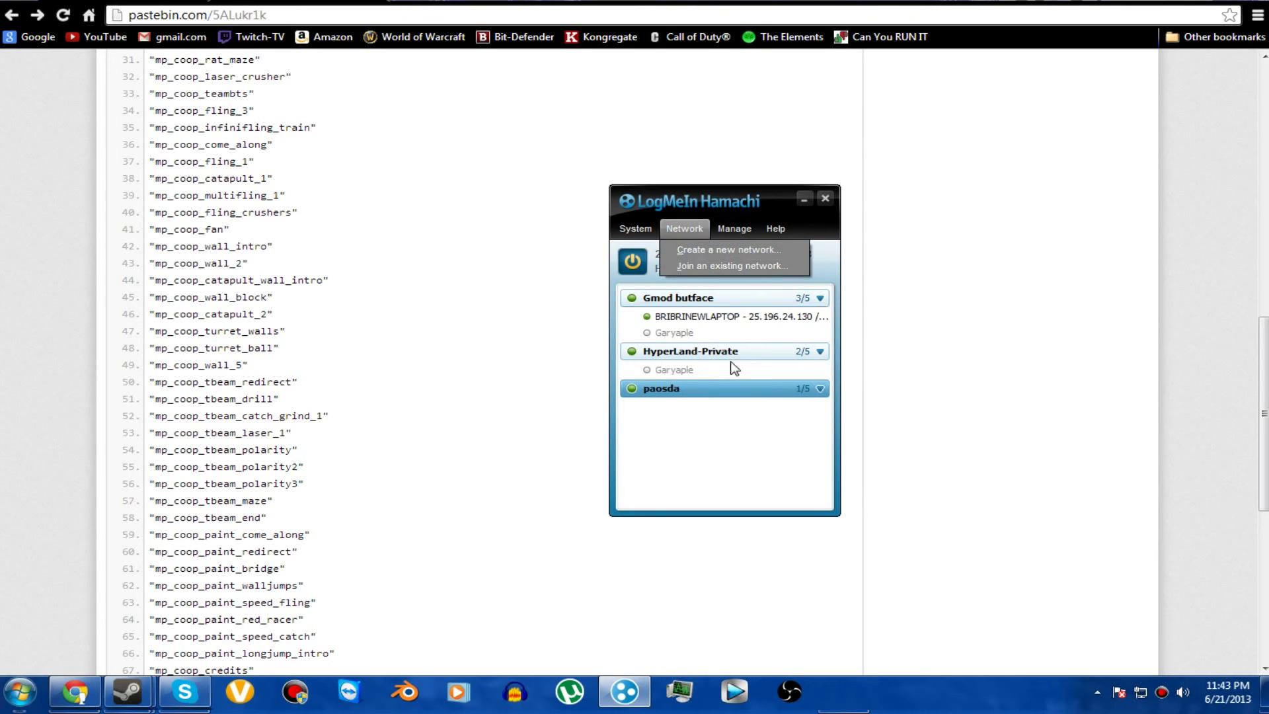
pyautogui.click(681, 391)
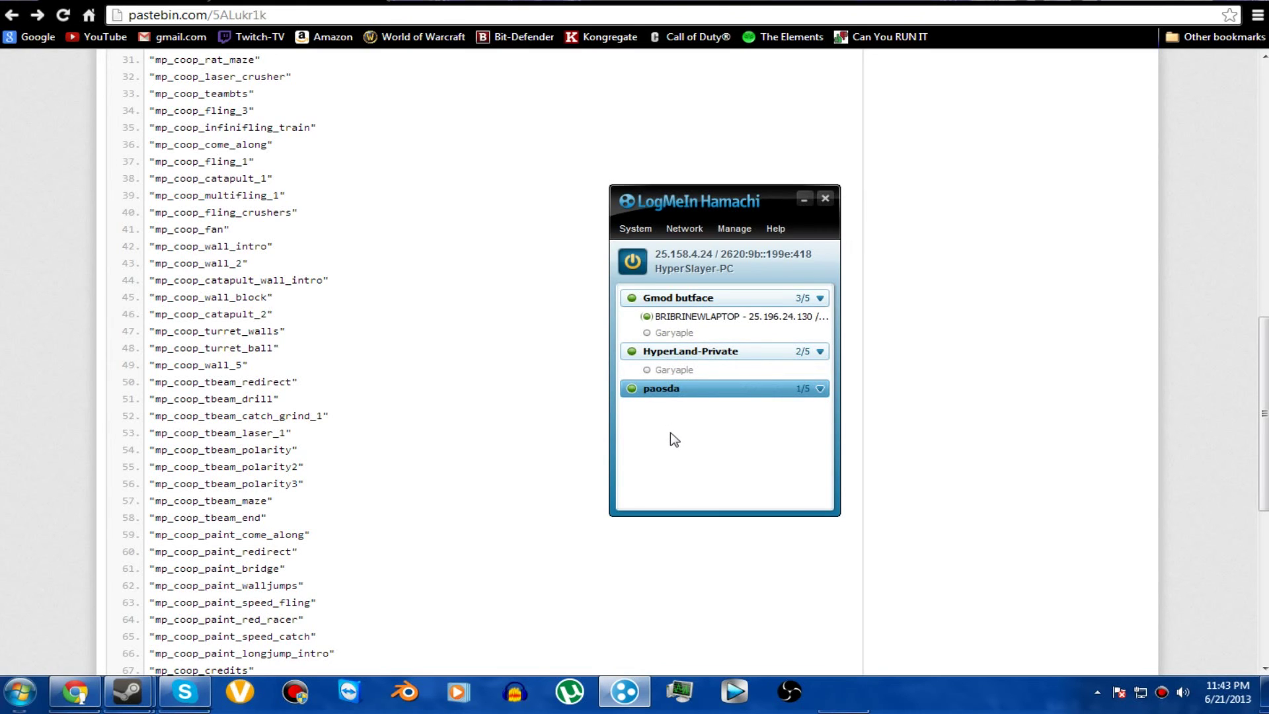
pyautogui.moveTo(736, 386)
pyautogui.moveTo(664, 392)
pyautogui.rightClick(684, 395)
pyautogui.click(672, 402)
pyautogui.moveTo(691, 396)
pyautogui.click(691, 255)
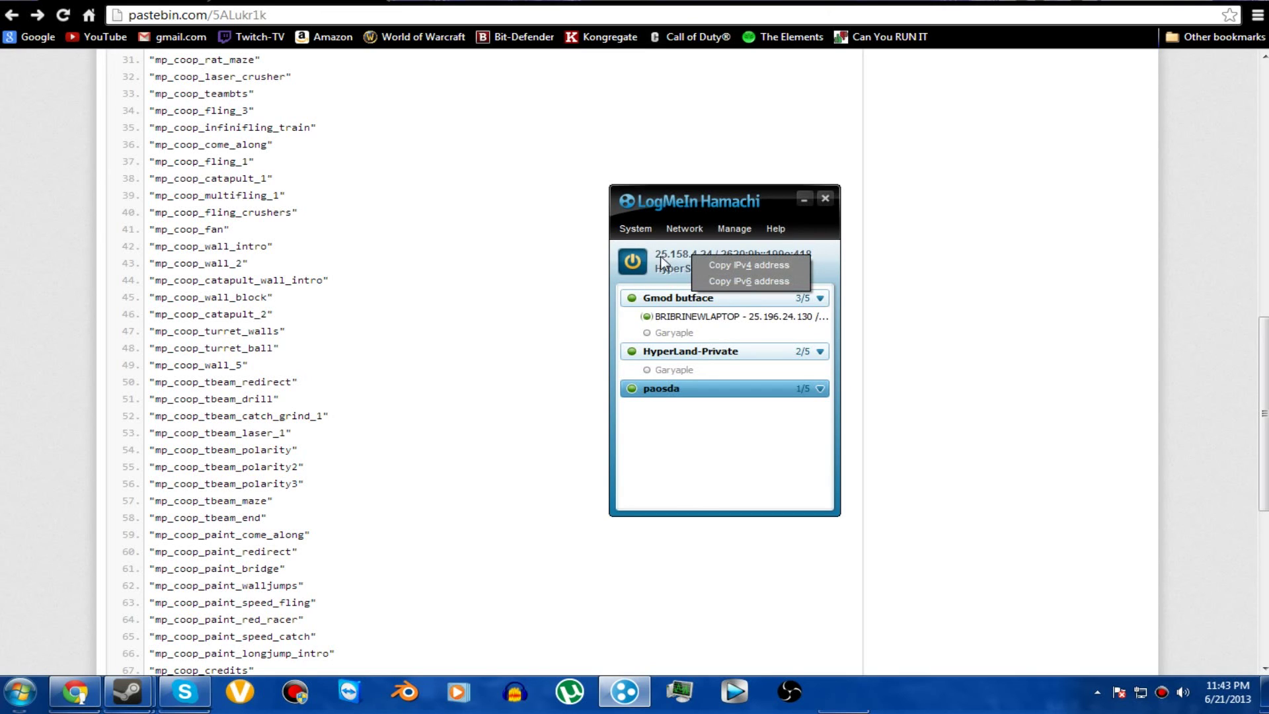
pyautogui.click(759, 265)
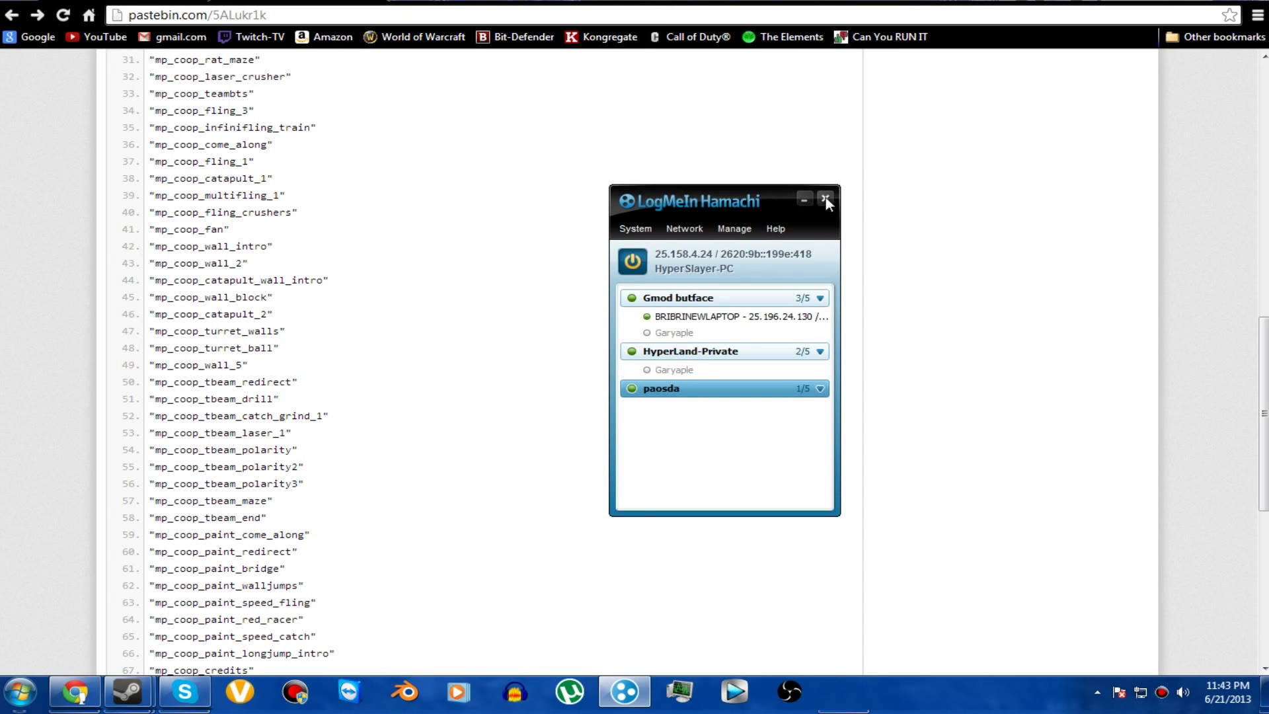
pyautogui.click(805, 199)
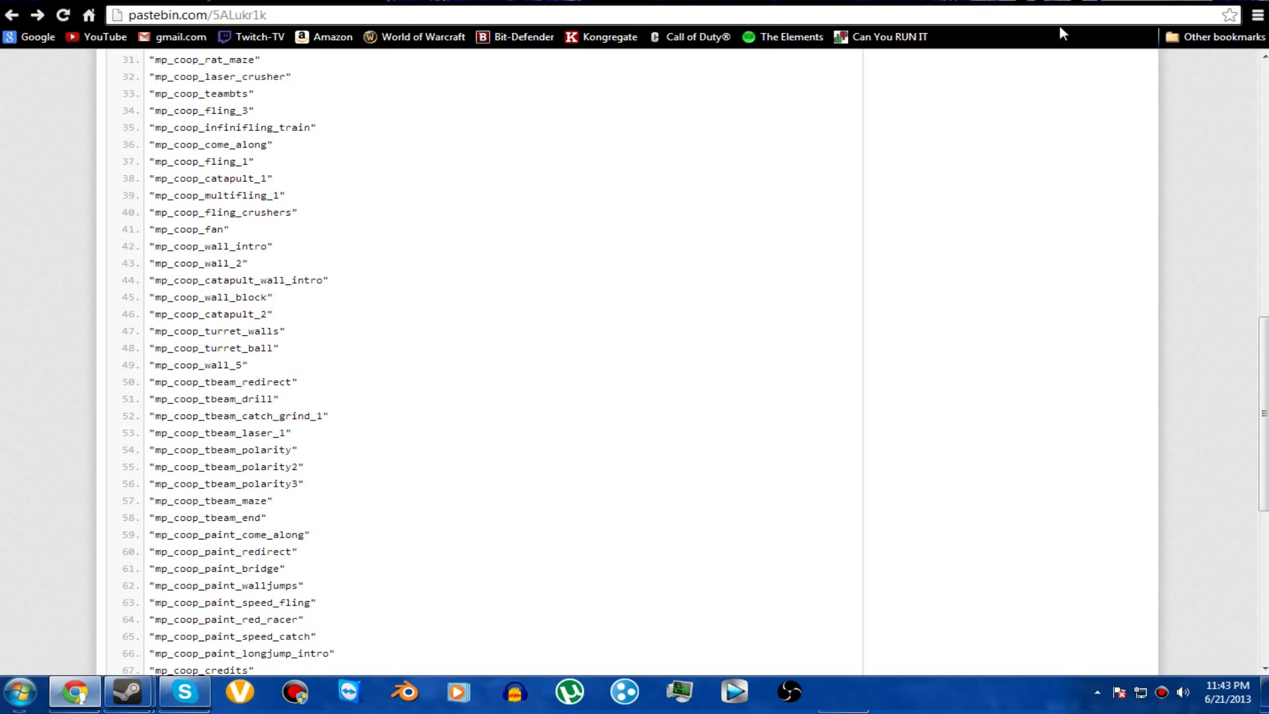